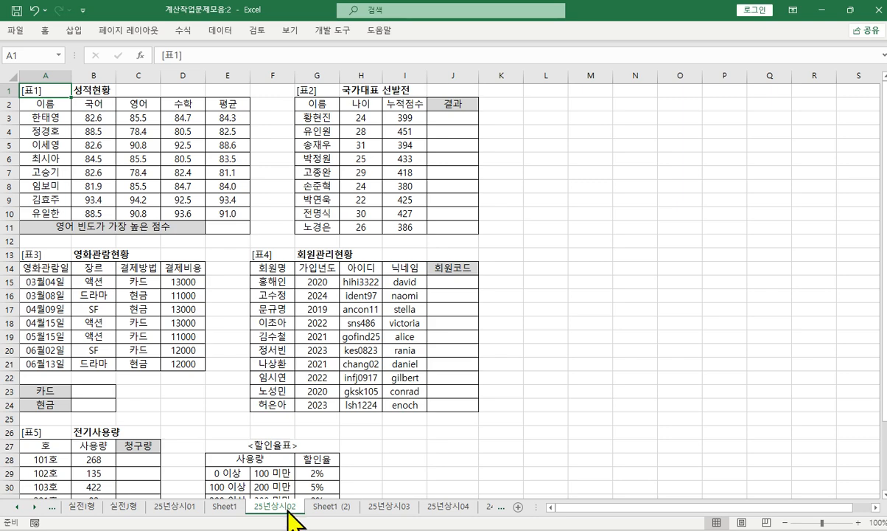
On sheet "Sheet1 (2)", write the syntax note =SUMIF(조건을 비교할 범위, "조건", 계산할 범위) in cell A3.
{"action": "scroll", "coordinate": [211, 382], "scroll_direction": "down", "scroll_amount": 3}
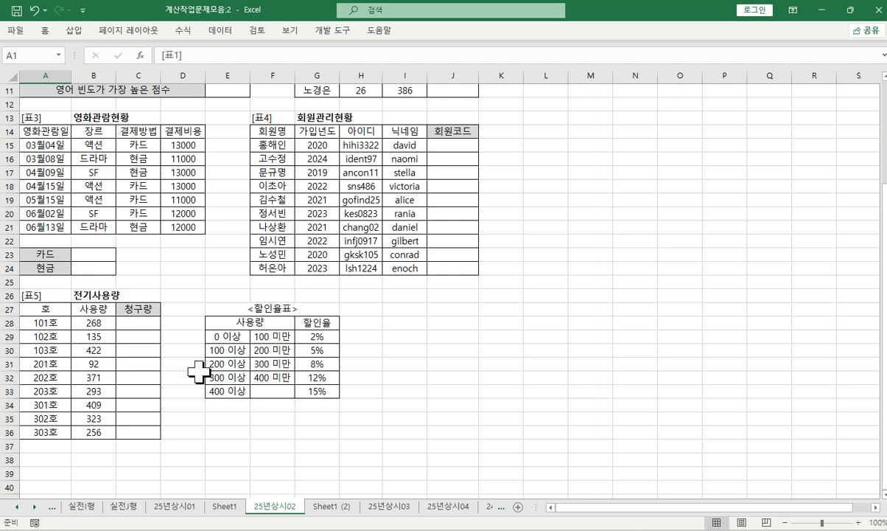
{"action": "left_click", "coordinate": [333, 507]}
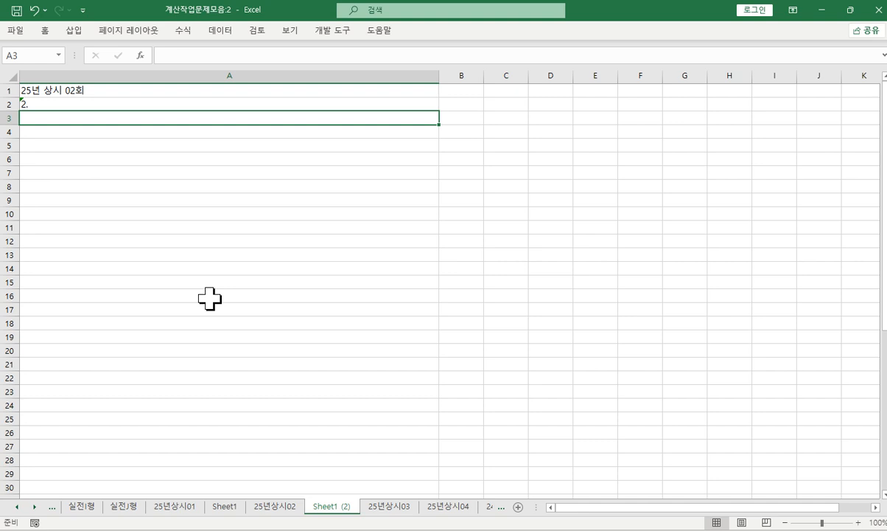
{"action": "key", "text": "F2"}
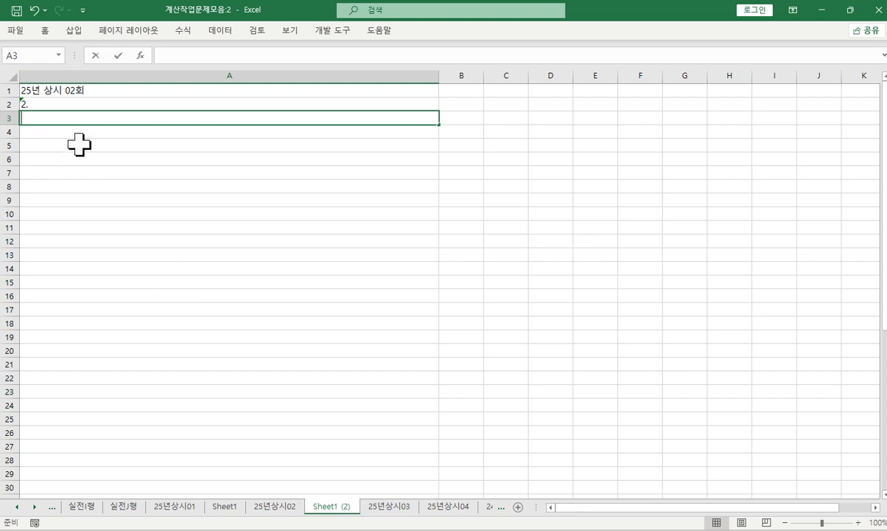
{"action": "type", "text": "=녀"}
{"action": "key", "text": "Hangul"}
{"action": "key", "text": "BackSpace"}
{"action": "type", "text": "s"}
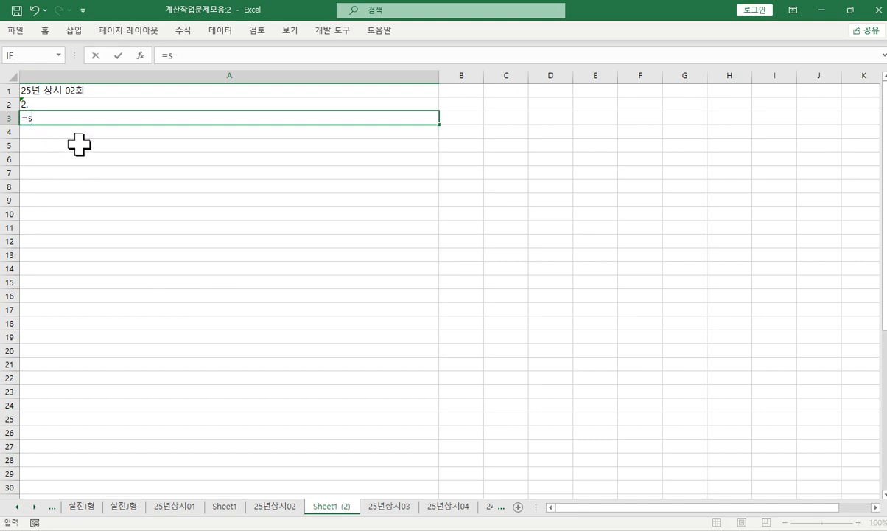
{"action": "type", "text": "umif"}
{"action": "key", "text": "Tab"}
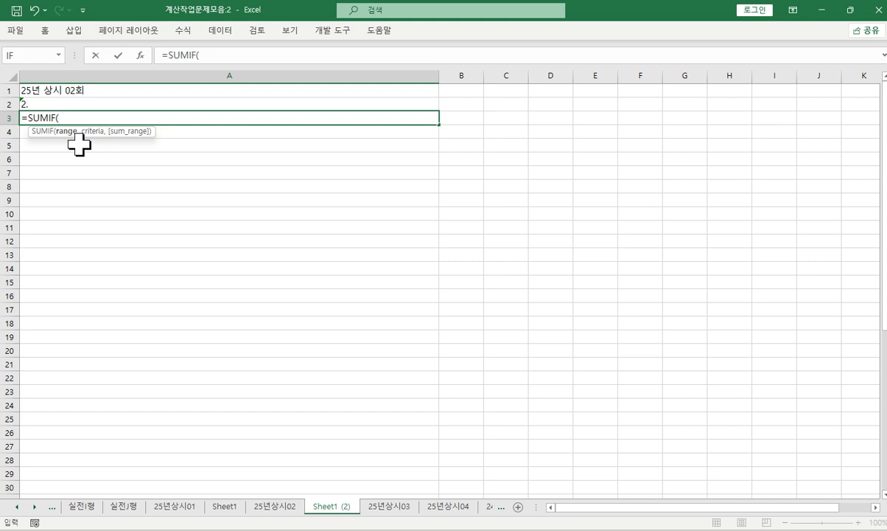
{"action": "type", "text": "조건을 빅"}
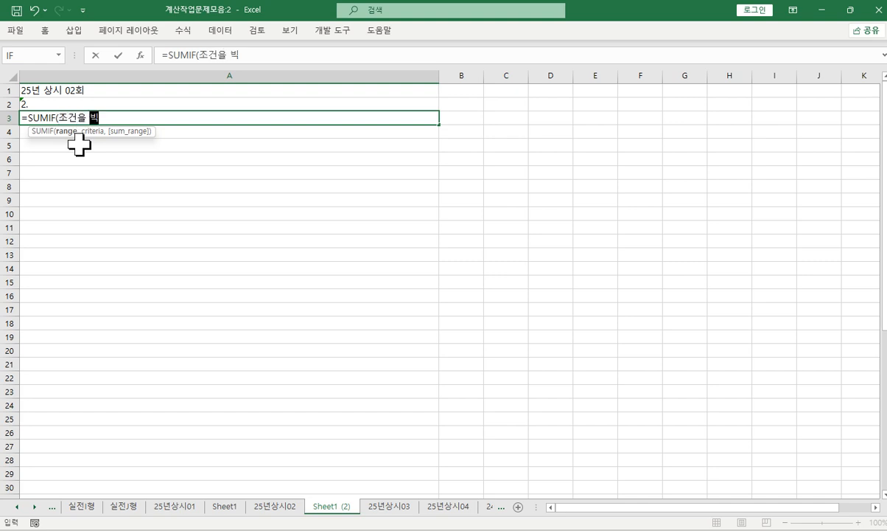
{"action": "type", "text": "교할 범위"}
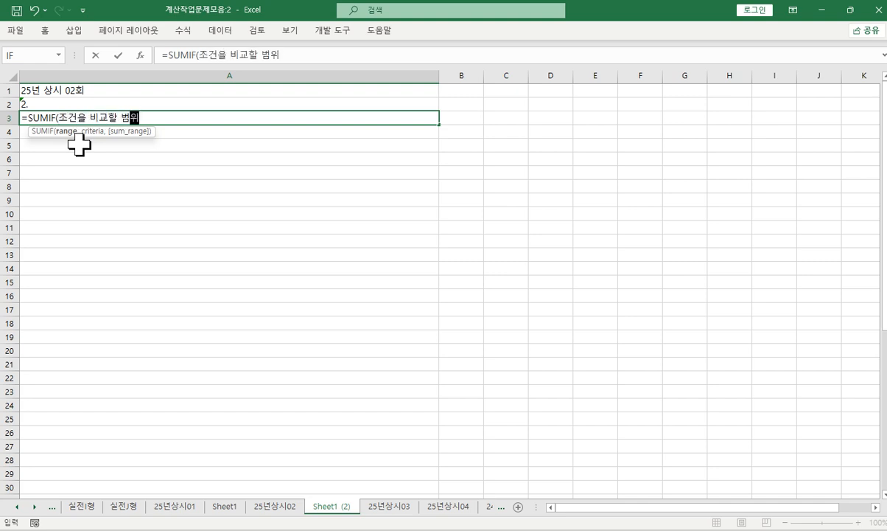
{"action": "type", "text": ", \"조거"}
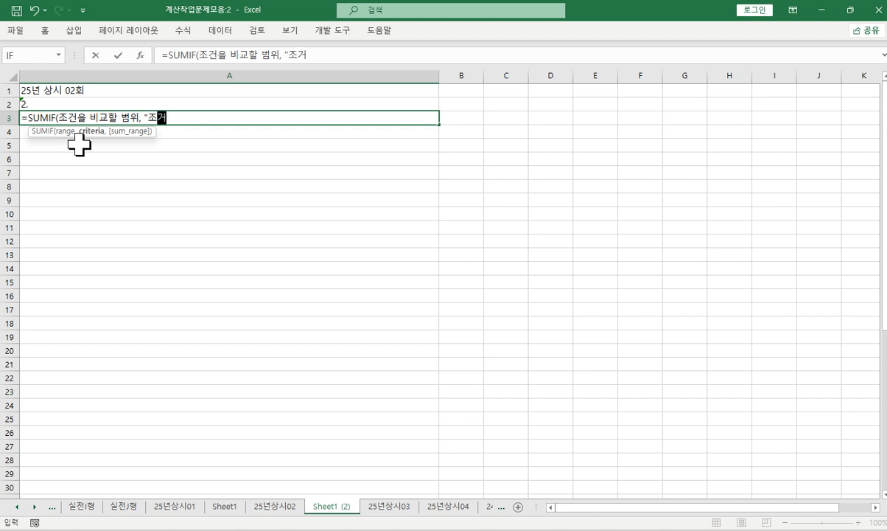
{"action": "type", "text": "건\","}
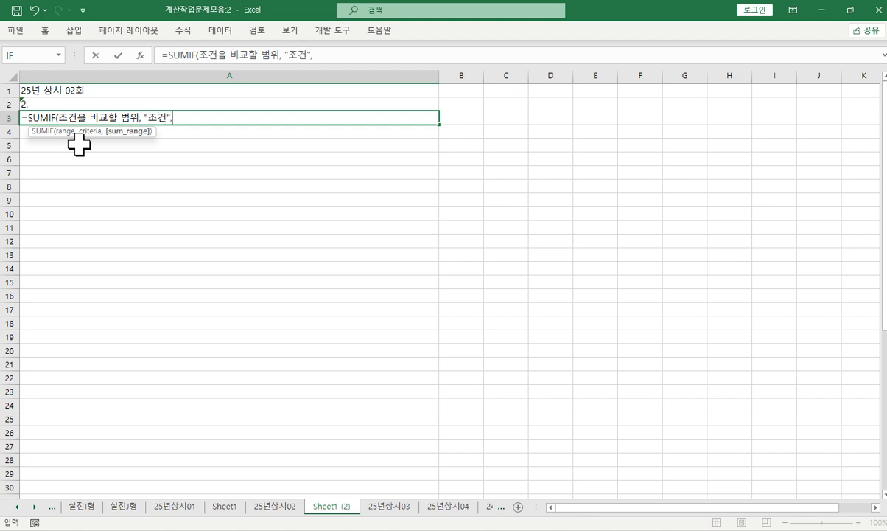
{"action": "type", "text": " 계산"}
{"action": "type", "text": "할 범위"}
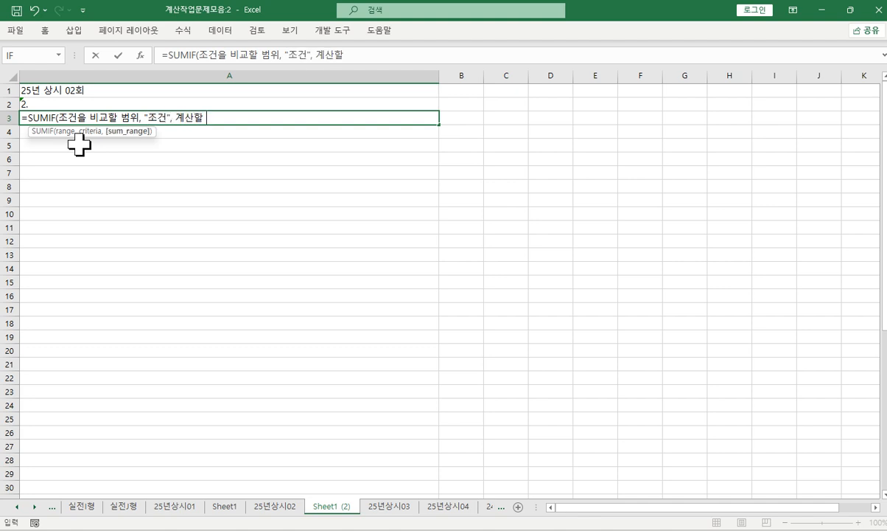
{"action": "type", "text": ")"}
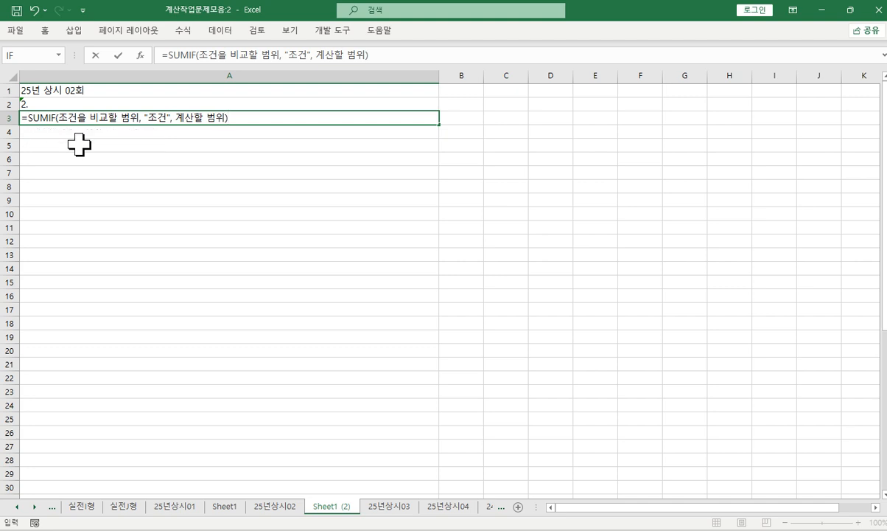
{"action": "key", "text": "Return"}
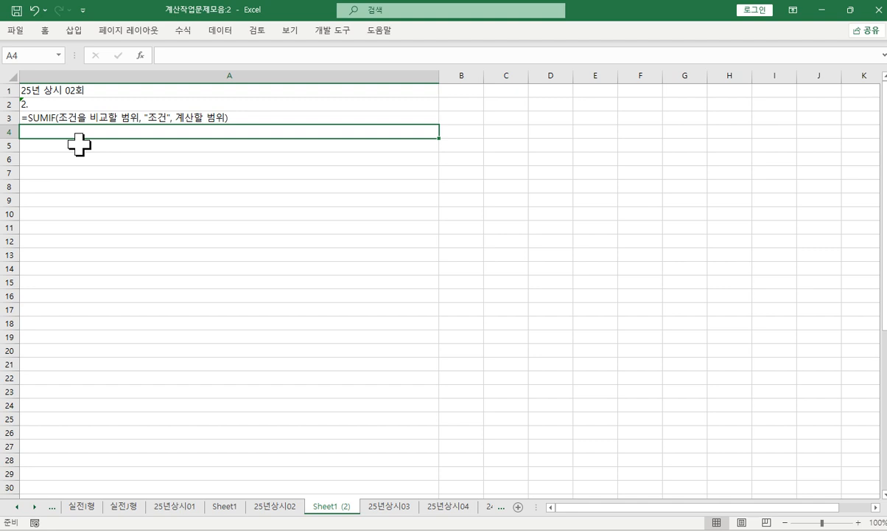
Write the note "=SUM(범위) 합계" in cell A4, below the SUMIF syntax.
{"action": "type", "text": "=녀"}
{"action": "key", "text": "Hangul"}
{"action": "key", "text": "BackSpace"}
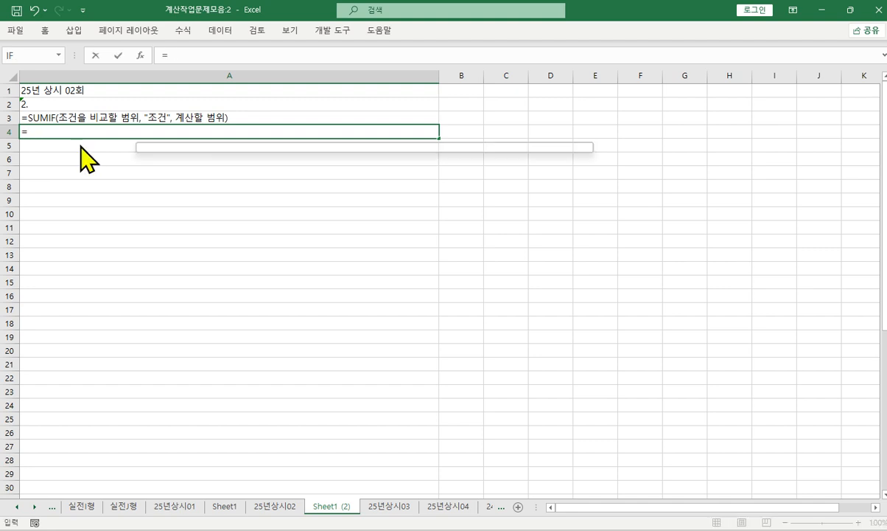
{"action": "type", "text": "sum"}
{"action": "double_click", "coordinate": [83, 144]}
{"action": "type", "text": "범위)"}
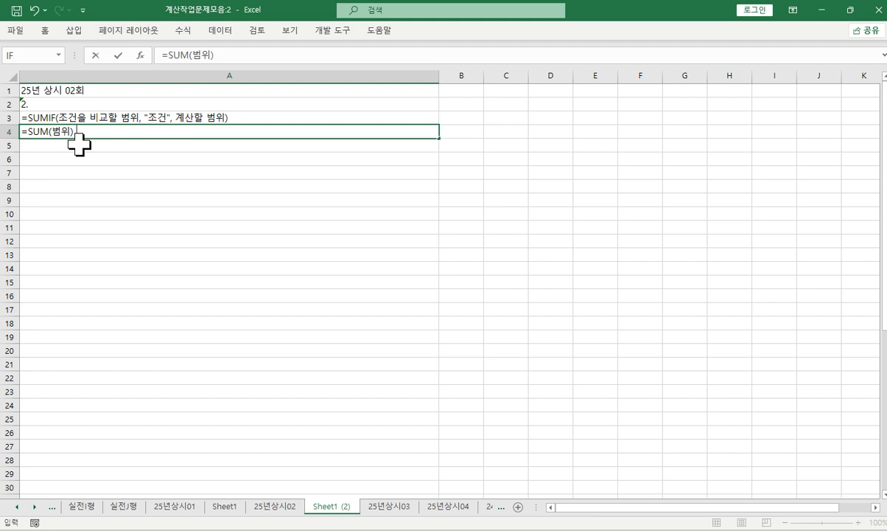
{"action": "type", "text": " 합계"}
{"action": "key", "text": "Return"}
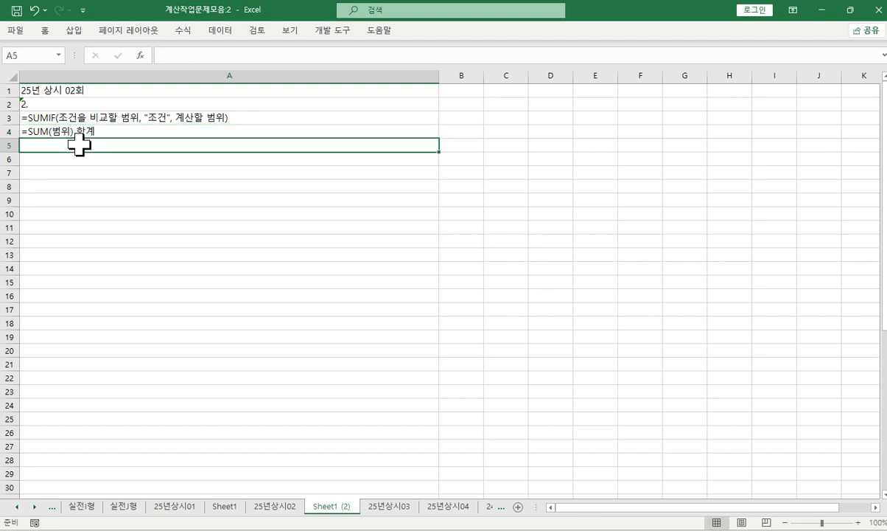
Write the ratio note "비율 = sumif / sum" in cell A5.
{"action": "type", "text": "비율"}
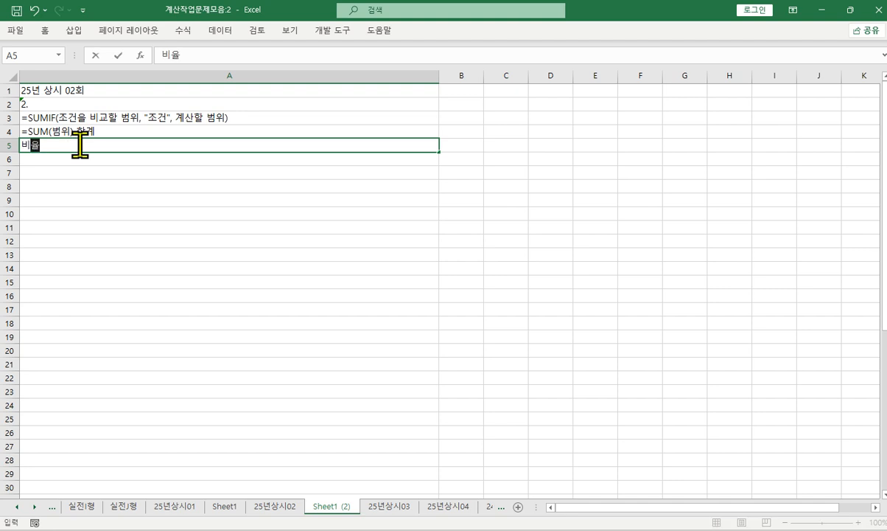
{"action": "type", "text": " = sumif / su"}
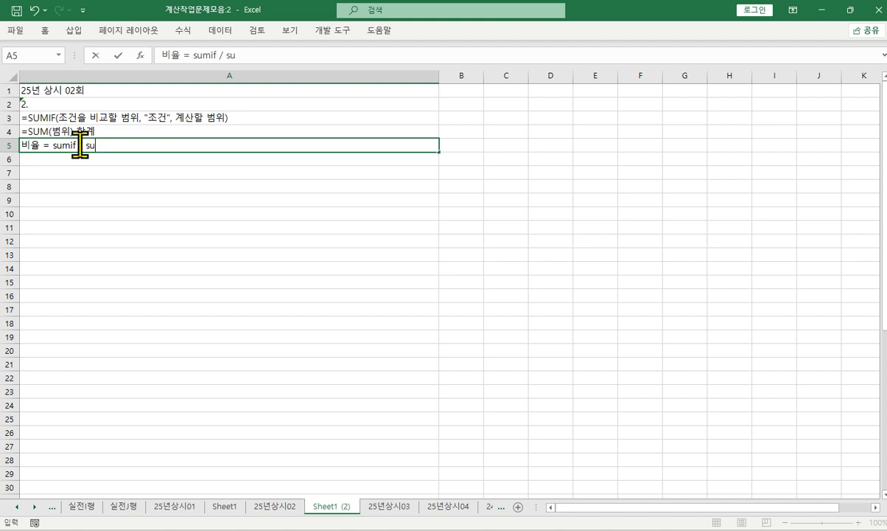
{"action": "type", "text": "m"}
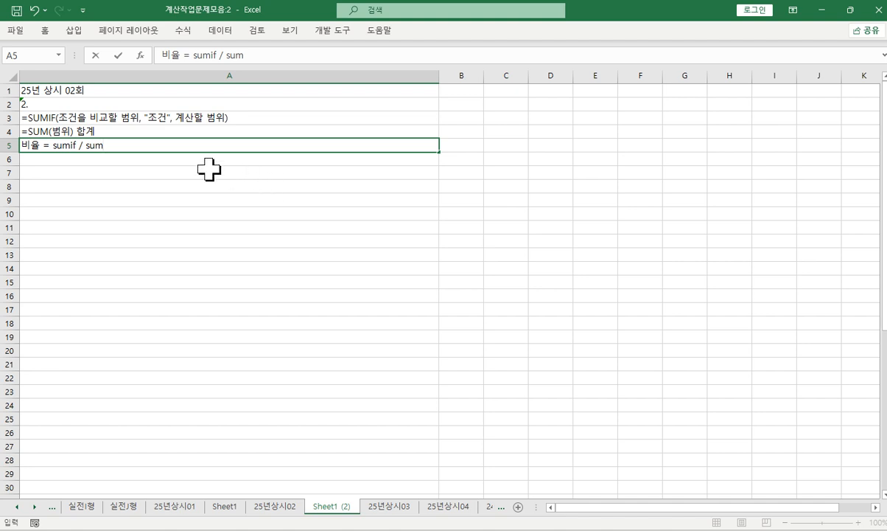
{"action": "key", "text": "Return"}
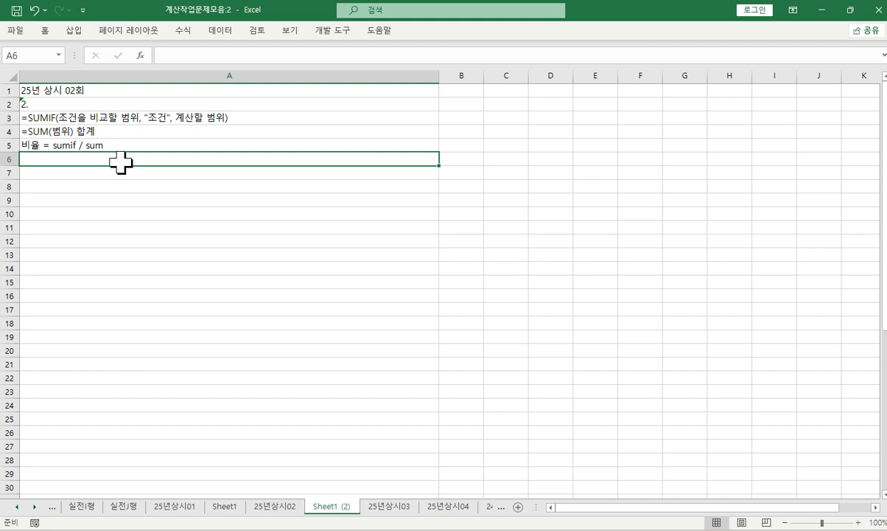
Write the truncation syntax note "=TRUNC(값, [자리수]) 버림" in cell A6.
{"action": "type", "text": "=tr"}
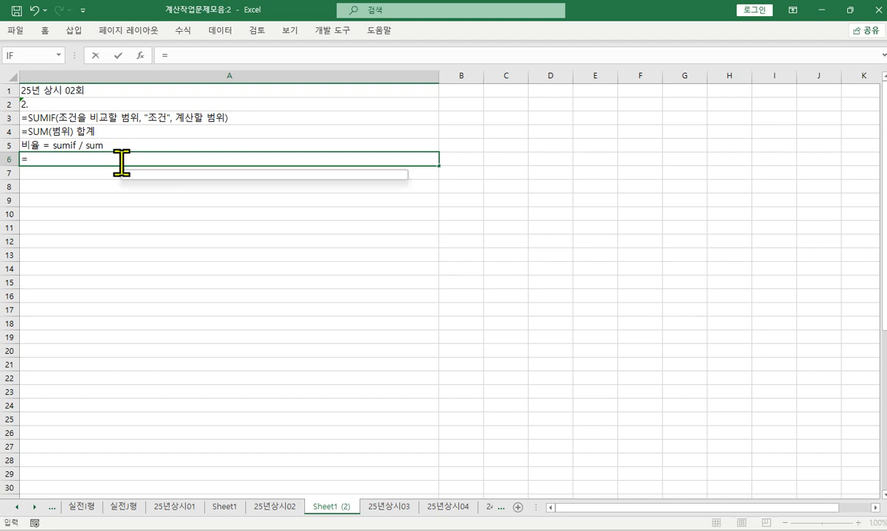
{"action": "key", "text": "Down"}
{"action": "key", "text": "Down"}
{"action": "key", "text": "Down"}
{"action": "key", "text": "Down"}
{"action": "key", "text": "Down"}
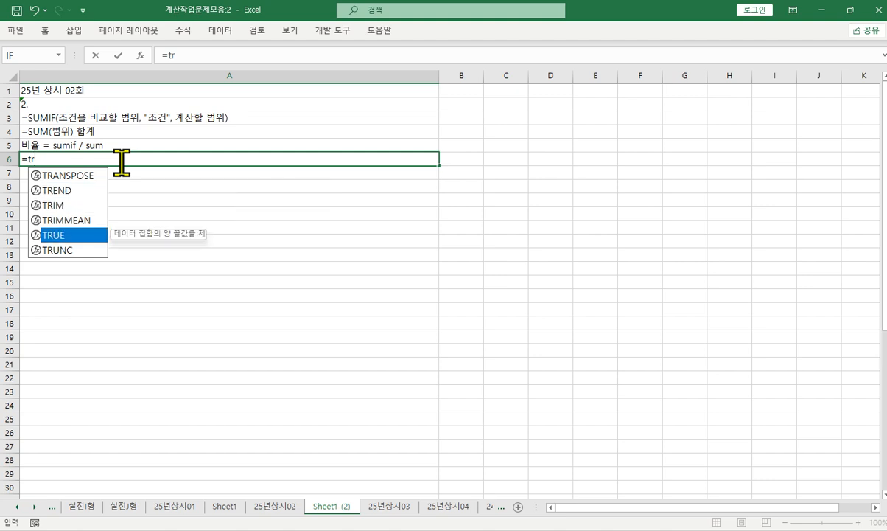
{"action": "key", "text": "Tab"}
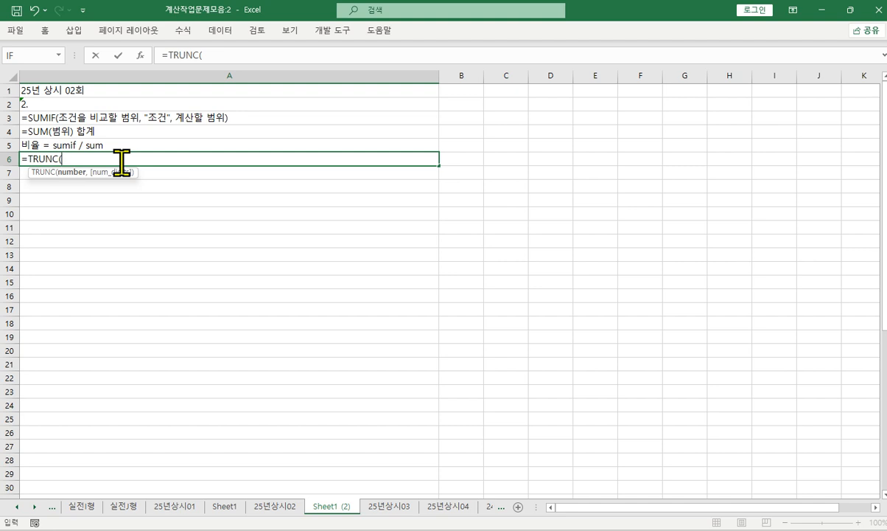
{"action": "type", "text": "갑"}
{"action": "type", "text": "ㅅ,"}
{"action": "type", "text": " []"}
{"action": "key", "text": "Left"}
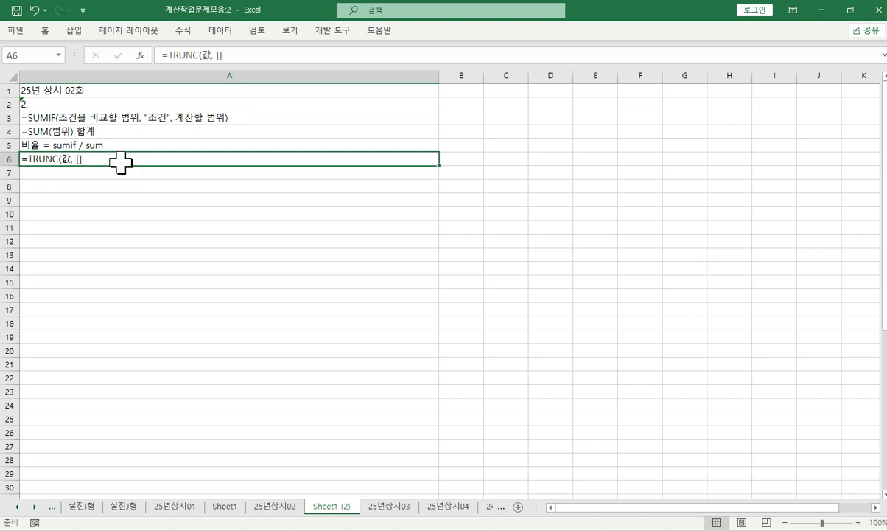
{"action": "double_click", "coordinate": [120, 162]}
{"action": "key", "text": "Left"}
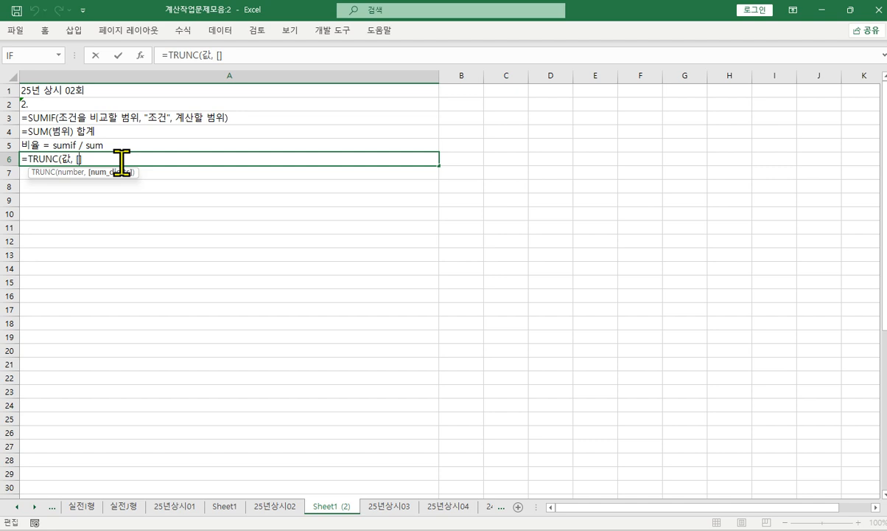
{"action": "type", "text": "자리수"}
{"action": "key", "text": "Right"}
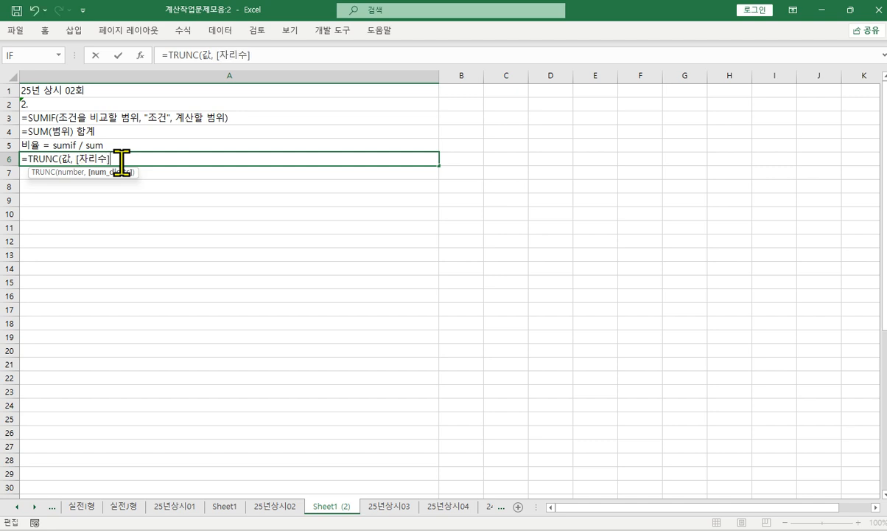
{"action": "type", "text": ")"}
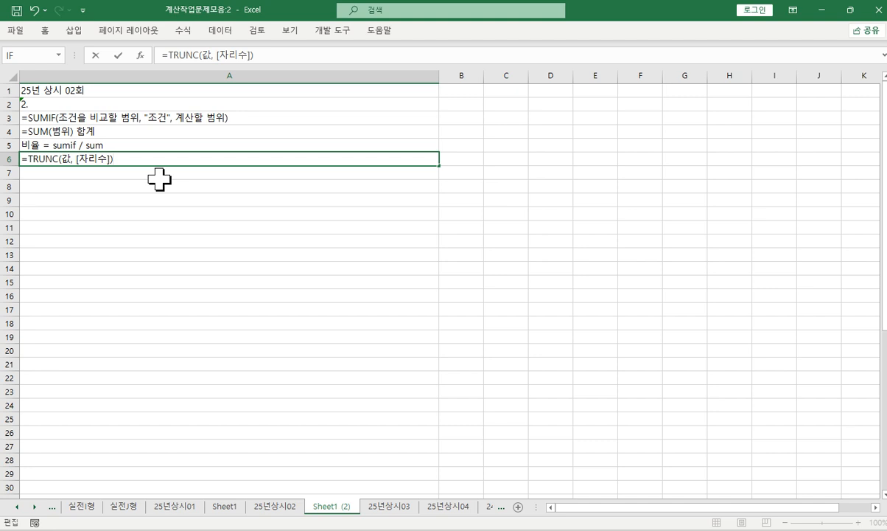
{"action": "type", "text": " 버림"}
{"action": "key", "text": "Return"}
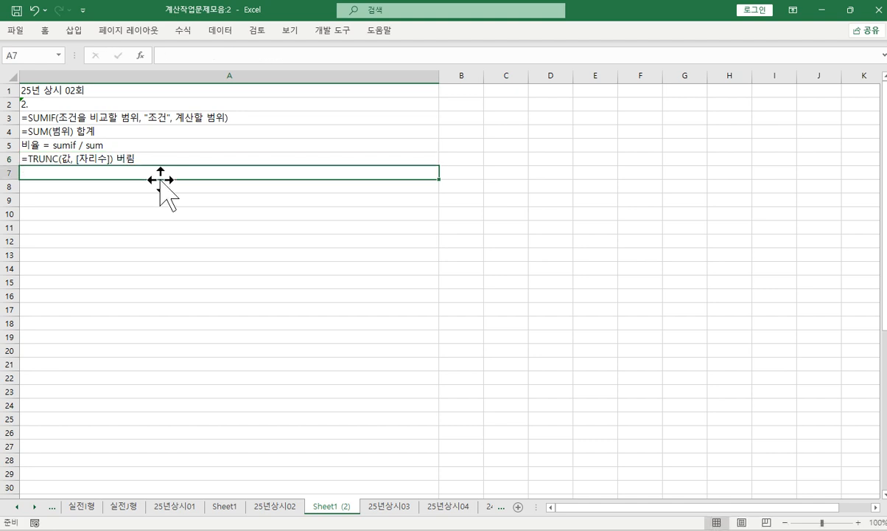
Write the digits note "자리수0은 정수 생략가능 자리수1은 한자리 표시 자리수 -1 일에 자리에서 버림" in cell A7.
{"action": "type", "text": "자리수"}
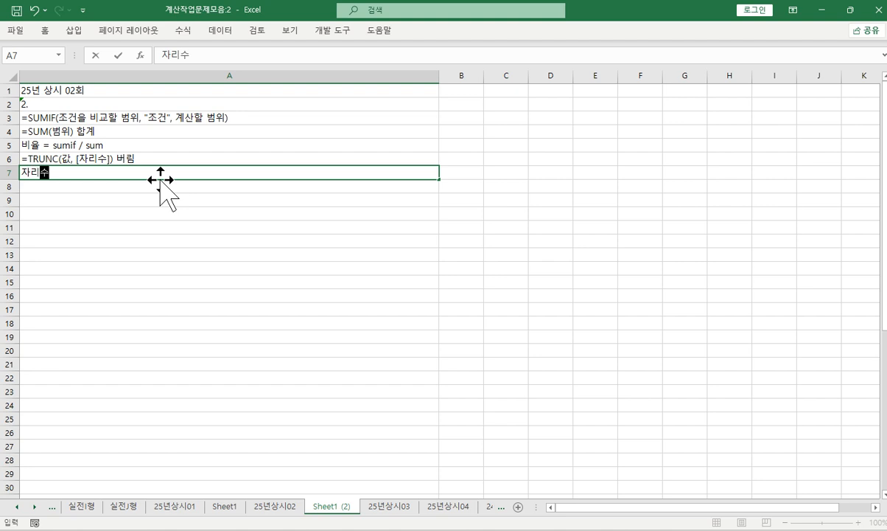
{"action": "type", "text": "0은 정수 "}
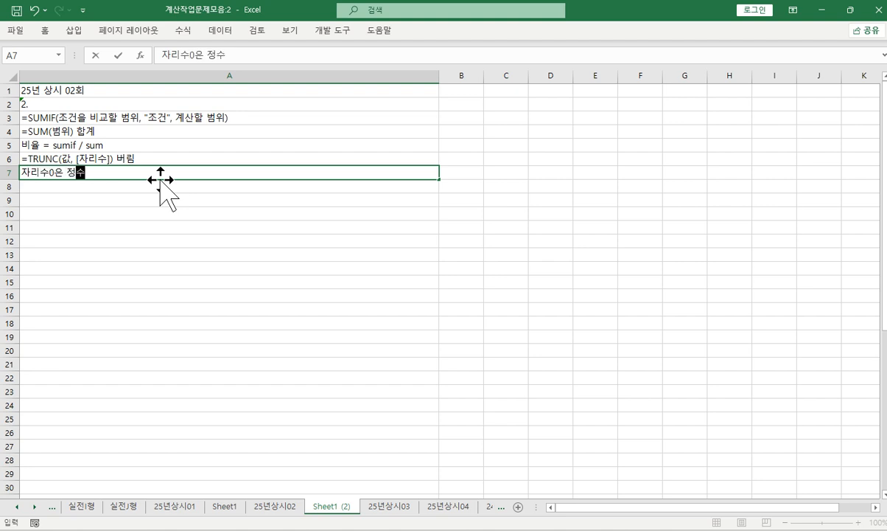
{"action": "type", "text": "생략가능"}
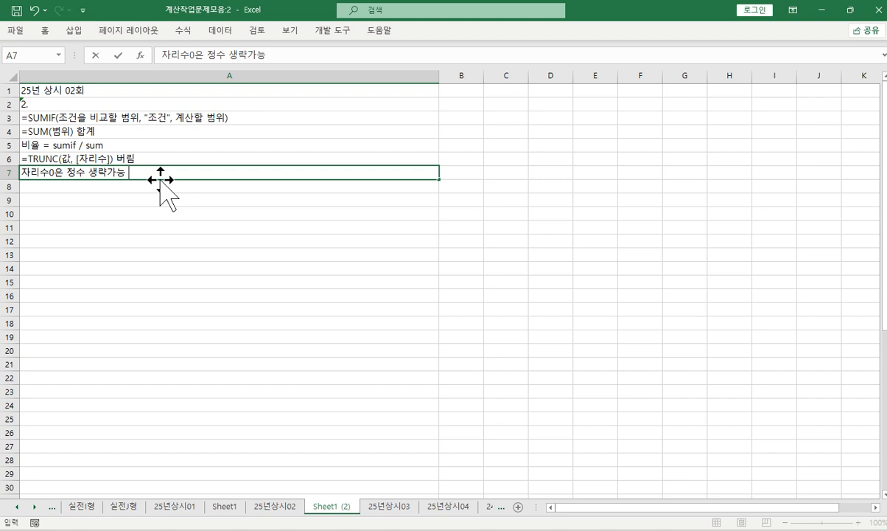
{"action": "type", "text": "자리수1ㅇ은 "}
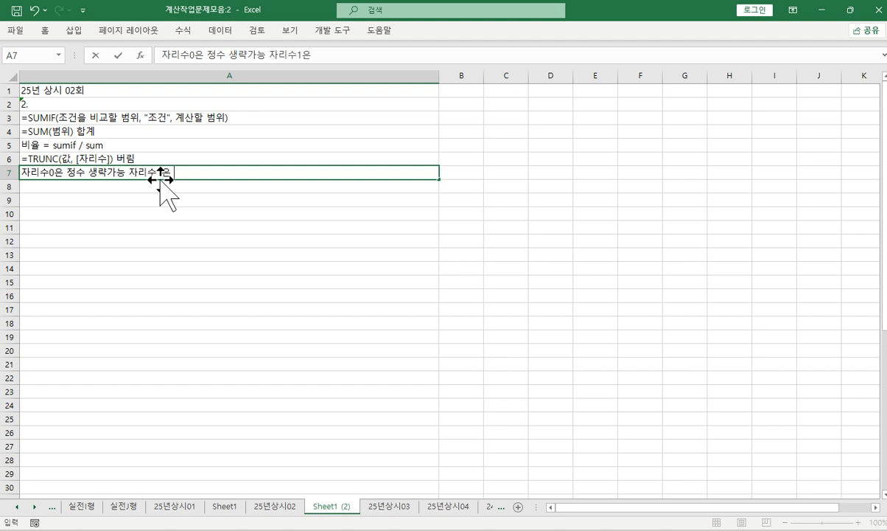
{"action": "type", "text": "한자리 푯"}
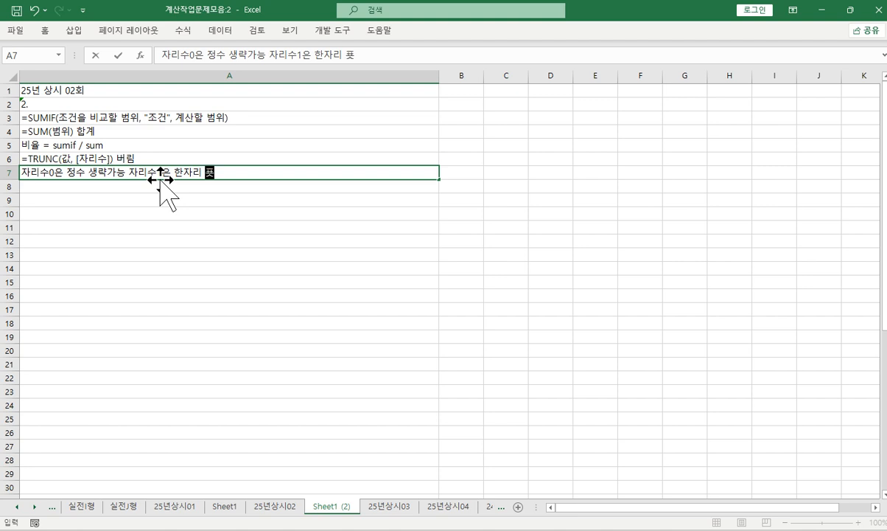
{"action": "type", "text": "시 자리수 -1"}
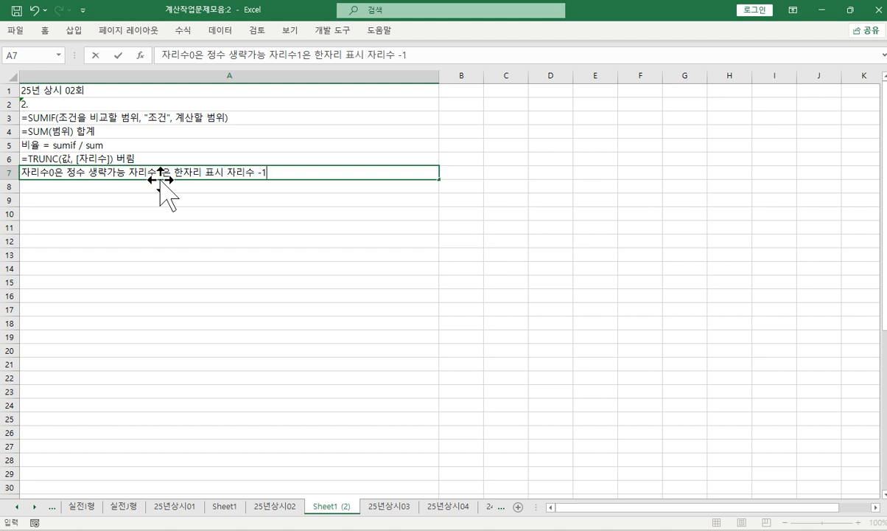
{"action": "type", "text": " 일에자렝"}
{"action": "key", "text": "BackSpace"}
{"action": "key", "text": "BackSpace"}
{"action": "key", "text": "BackSpace"}
{"action": "key", "text": "BackSpace"}
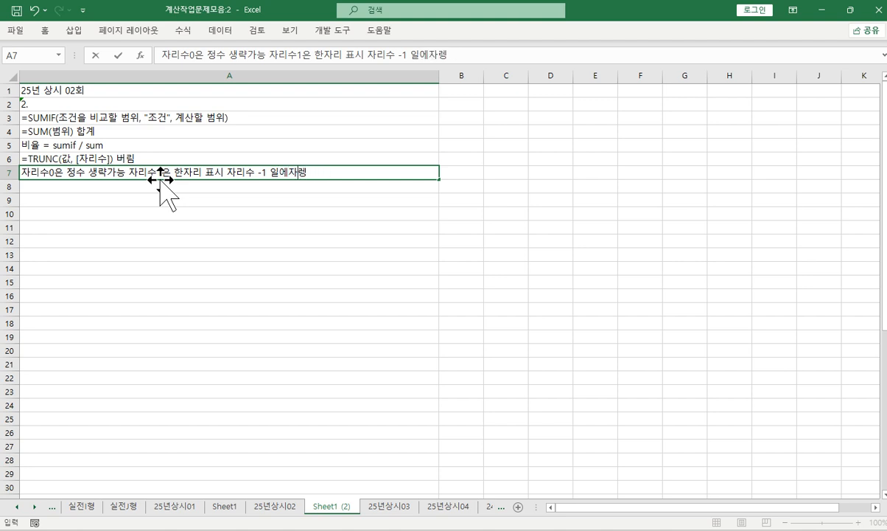
{"action": "type", "text": "자리에서"}
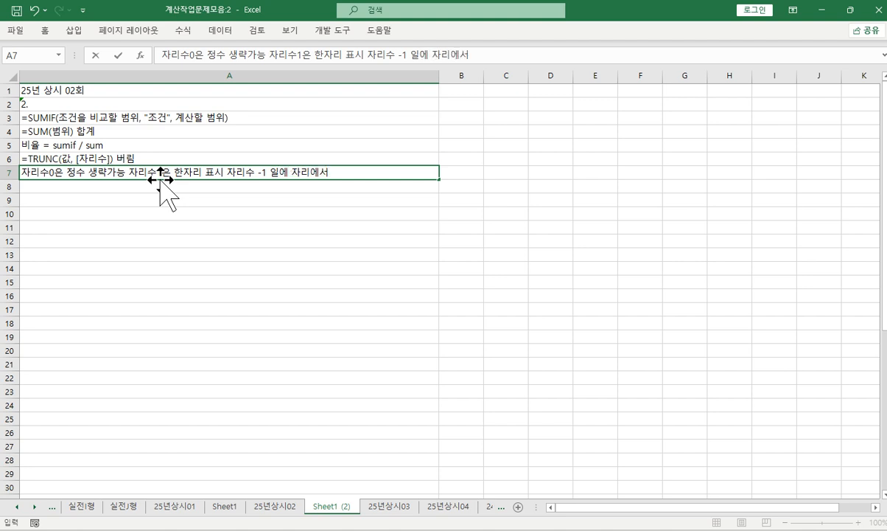
{"action": "type", "text": " ㅂ버림"}
{"action": "key", "text": "Return"}
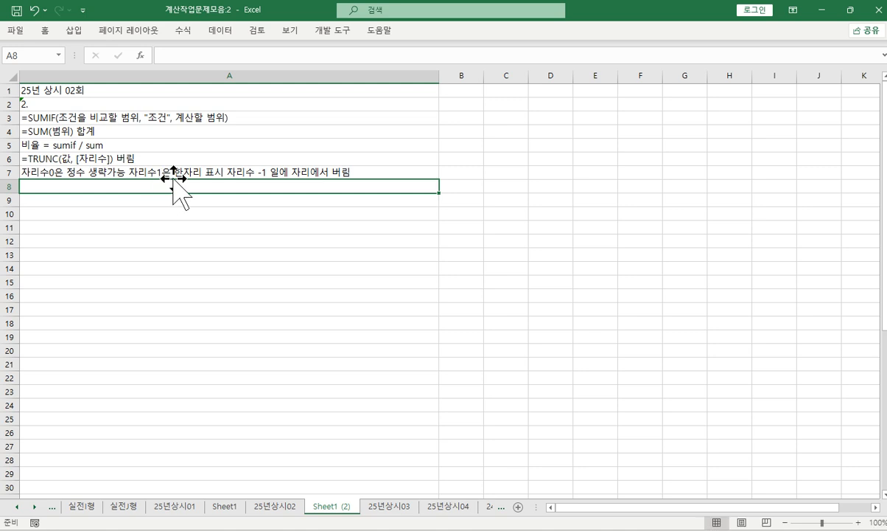
Review the syntax notes in A3:A7 and check the 영화관람현황 table on sheet 25년상시02.
{"action": "key", "text": "Up"}
{"action": "key", "text": "Up"}
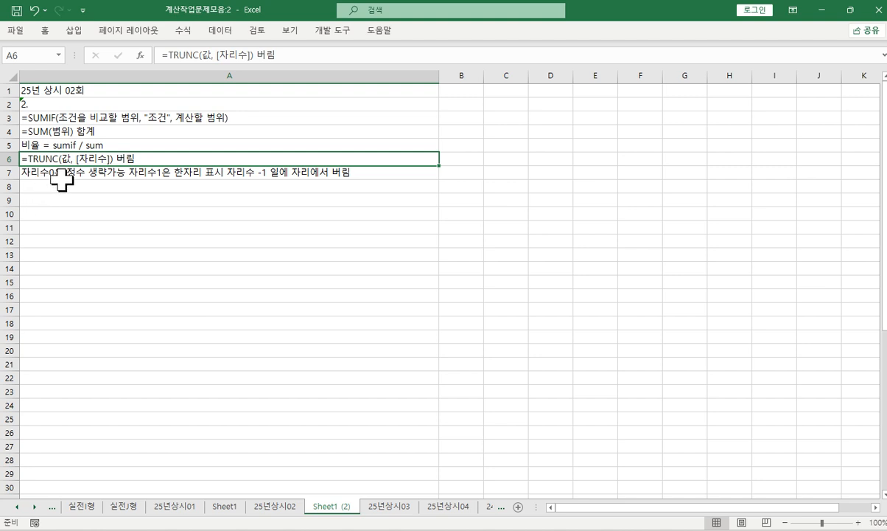
{"action": "key", "text": "Down"}
{"action": "key", "text": "Down"}
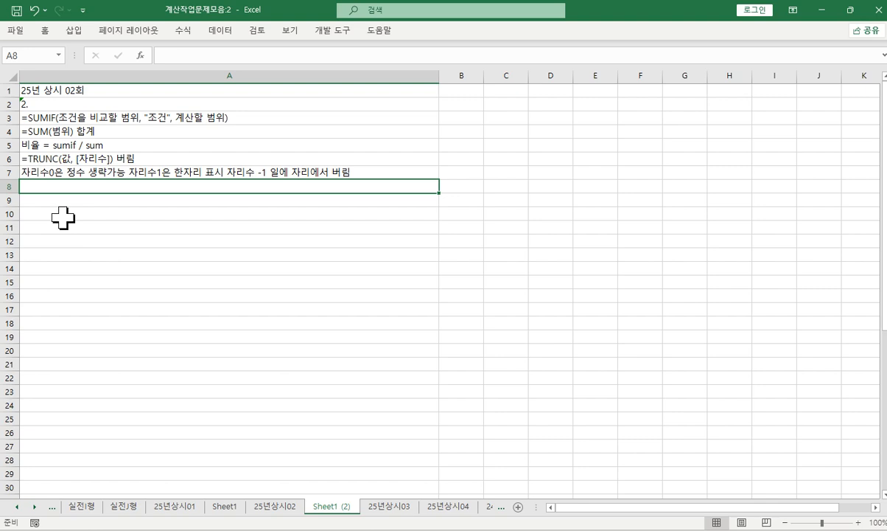
{"action": "left_click_drag", "start_coordinate": [61, 118], "coordinate": [59, 174]}
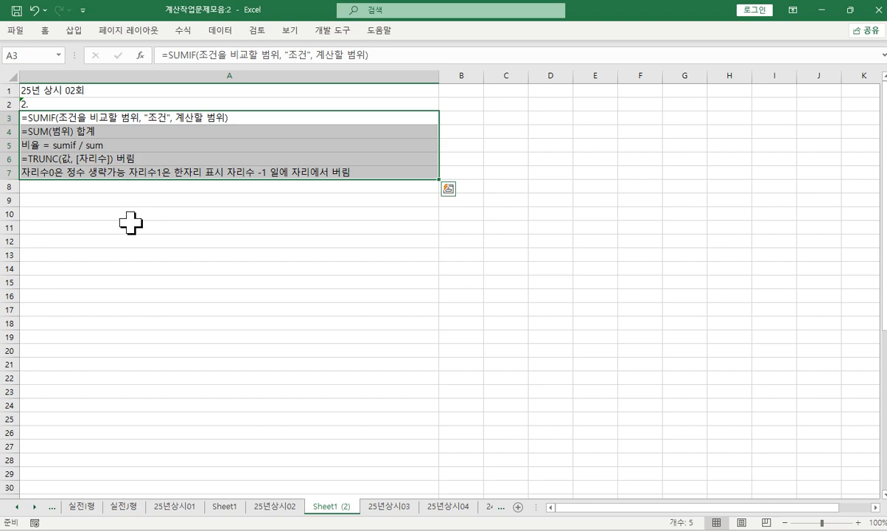
{"action": "left_click", "coordinate": [275, 504]}
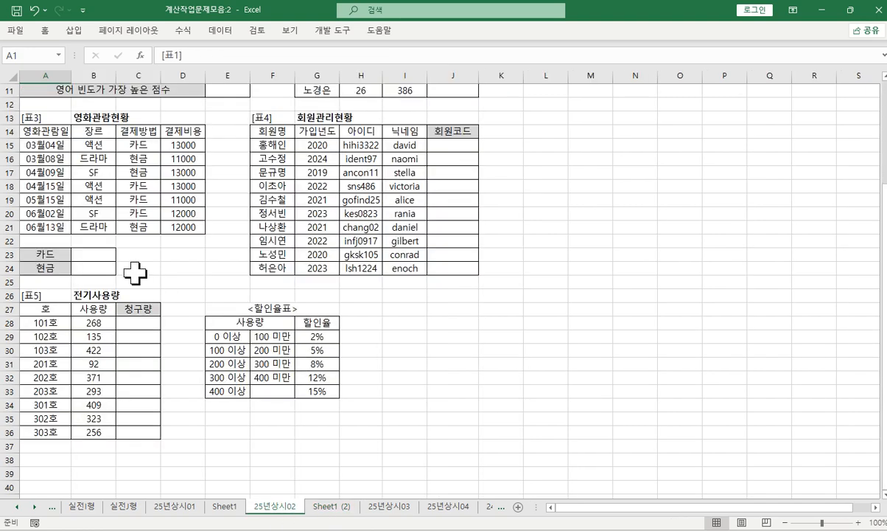
{"action": "left_click", "coordinate": [328, 506]}
On sheet "Sheet1 (2)", write the note "~if끝나는 함수에서 결과를 채우기 작업하면 절대주소" in cell A8.
{"action": "left_click", "coordinate": [91, 214]}
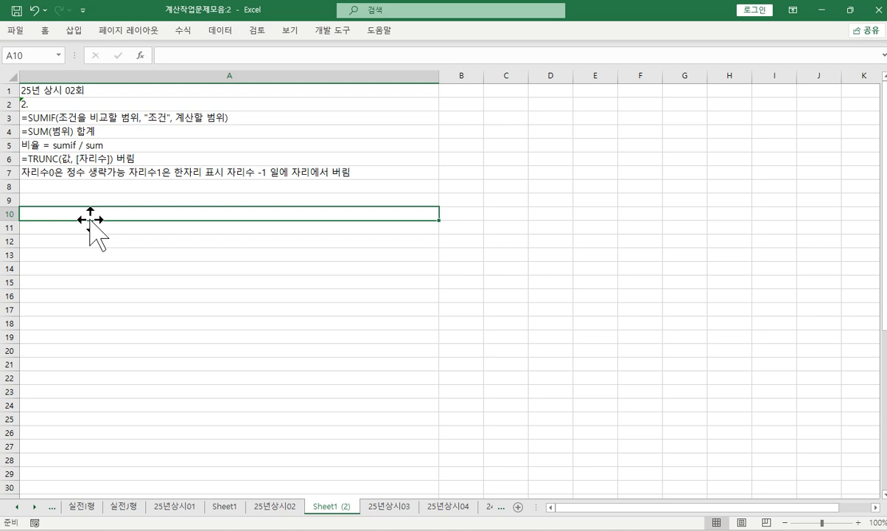
{"action": "left_click", "coordinate": [44, 185]}
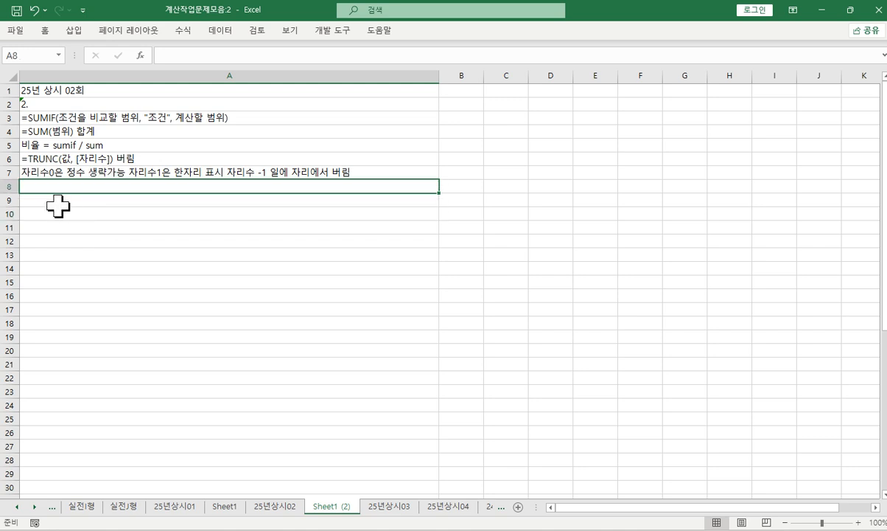
{"action": "left_click", "coordinate": [44, 198]}
{"action": "double_click", "coordinate": [46, 191]}
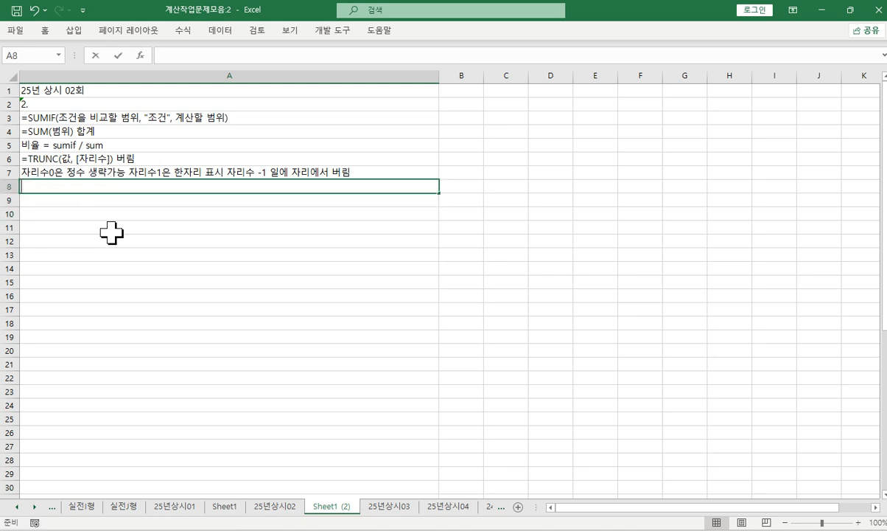
{"action": "type", "text": "~"}
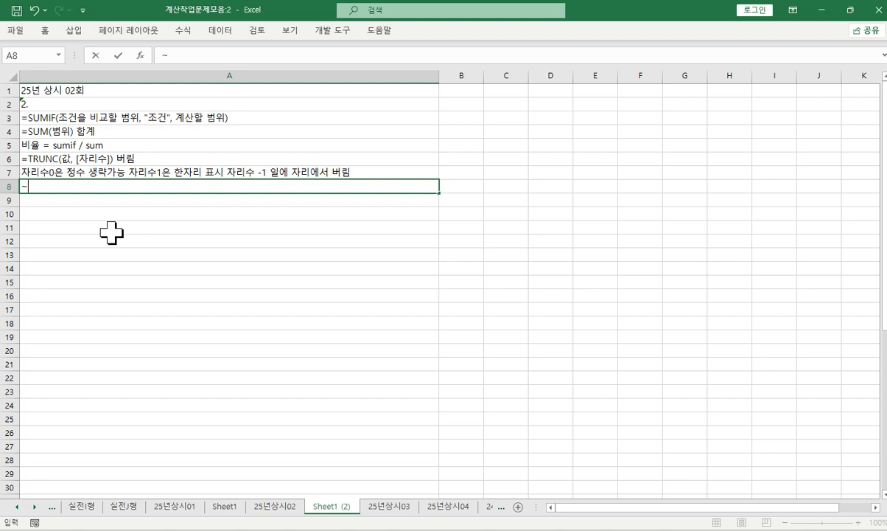
{"action": "type", "text": " ㅑ그"}
{"action": "key", "text": "BackSpace"}
{"action": "key", "text": "BackSpace"}
{"action": "key", "text": "BackSpace"}
{"action": "type", "text": "ㄲ"}
{"action": "type", "text": "끝나는 함"}
{"action": "type", "text": "ㅅ"}
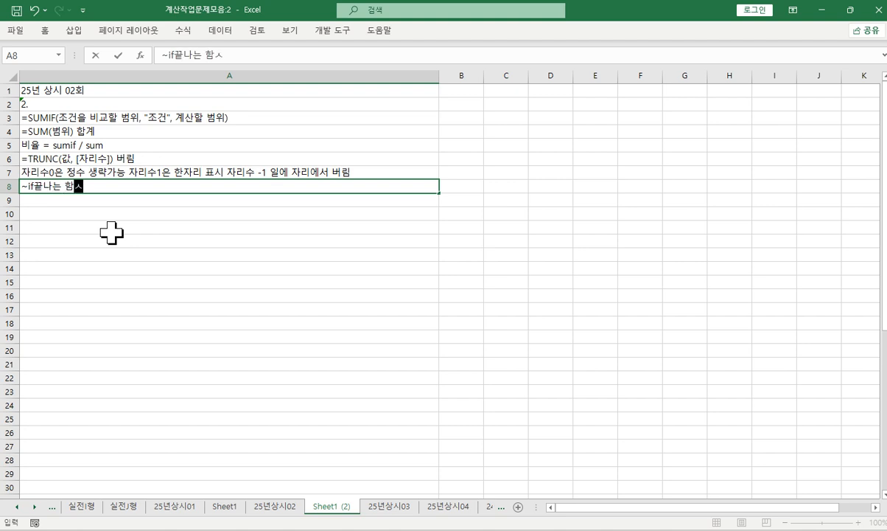
{"action": "type", "text": "ㅜ에ㅅㅓ 결과를 ㅊ"}
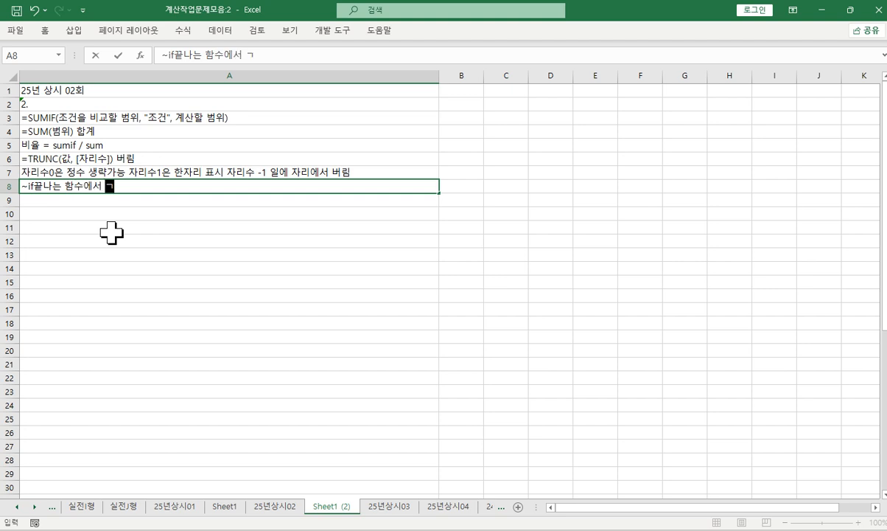
{"action": "type", "text": "ㅐ우기 "}
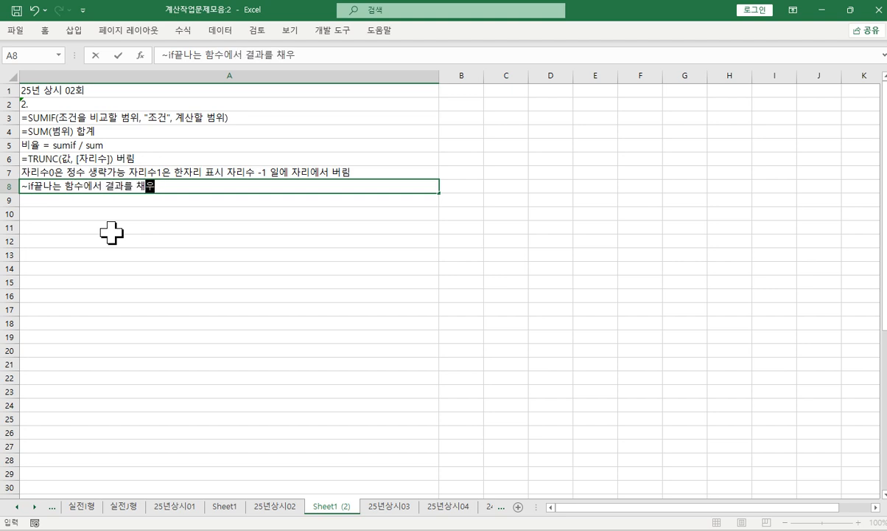
{"action": "type", "text": "작ㅇ"}
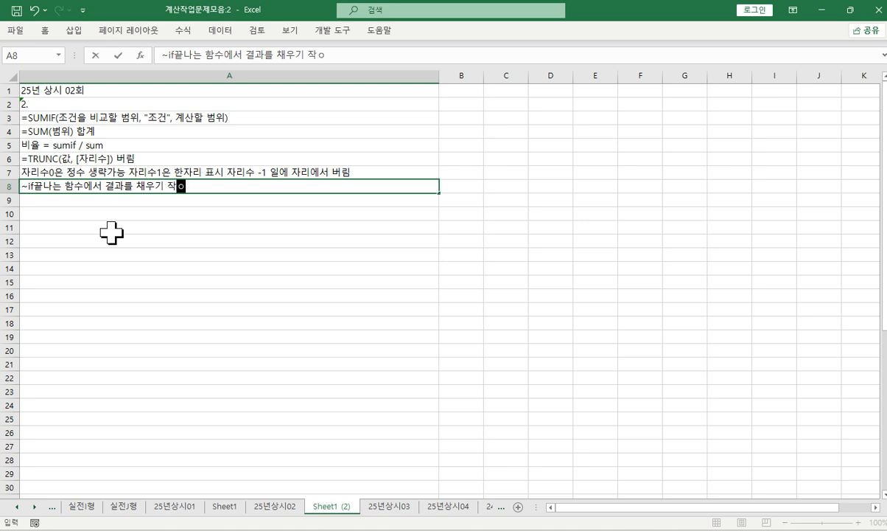
{"action": "type", "text": "ㅓㅂ함ㅕㄴ 절대죳"}
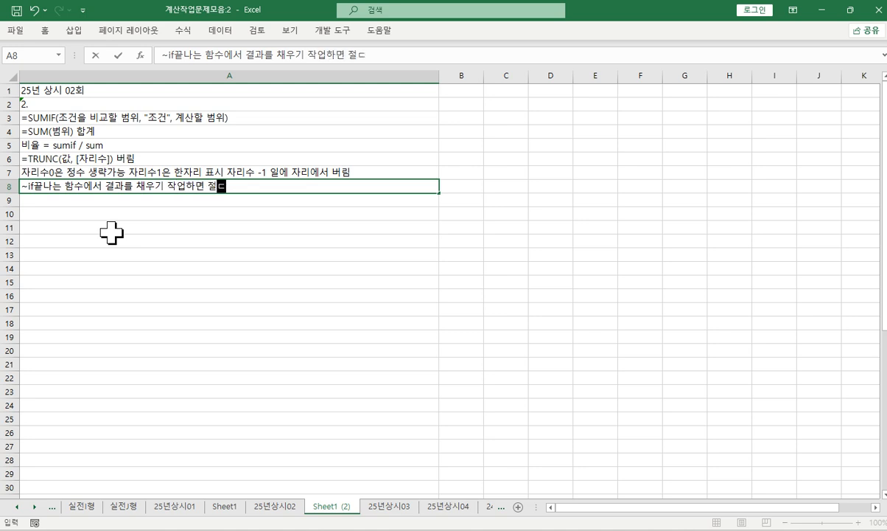
{"action": "type", "text": "ㅗ"}
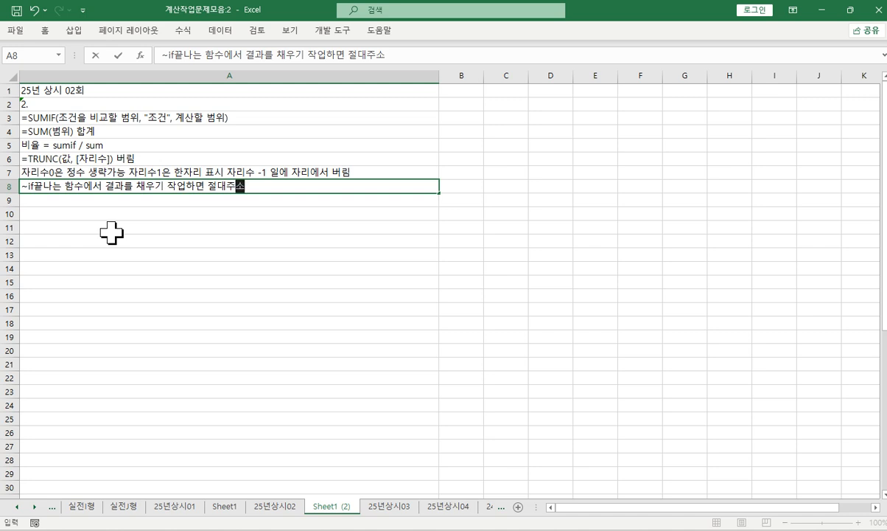
{"action": "key", "text": "Return"}
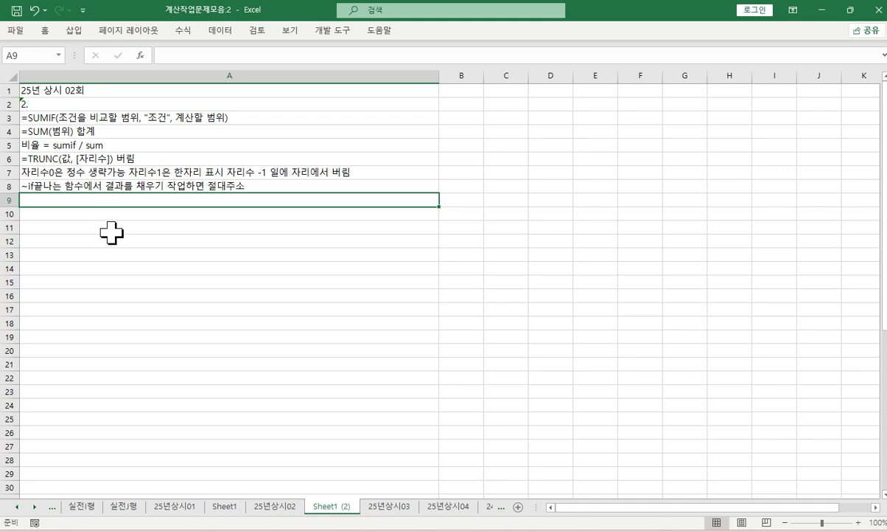
On sheet 25년상시02, examine the 카드 and 현금 result rows in A23:B24, trying a fill from empty B23 down to B24.
{"action": "left_click", "coordinate": [275, 507]}
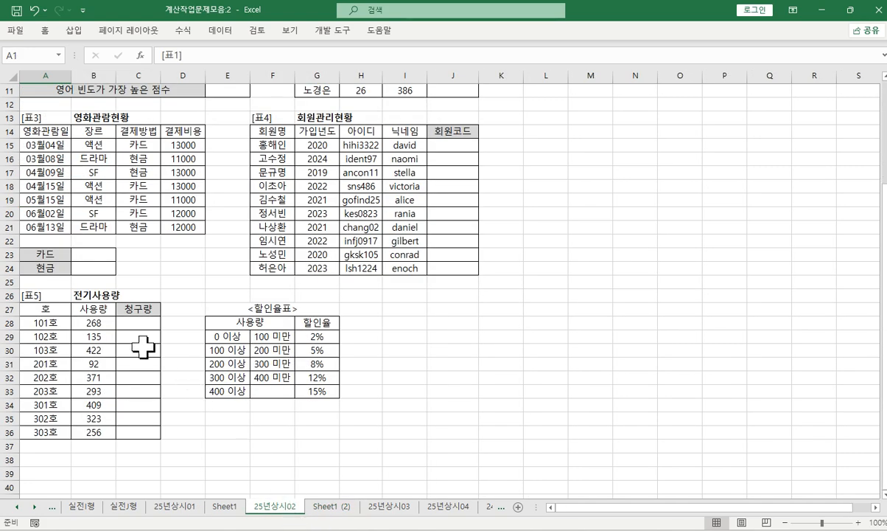
{"action": "left_click", "coordinate": [64, 253]}
{"action": "left_click", "coordinate": [86, 254]}
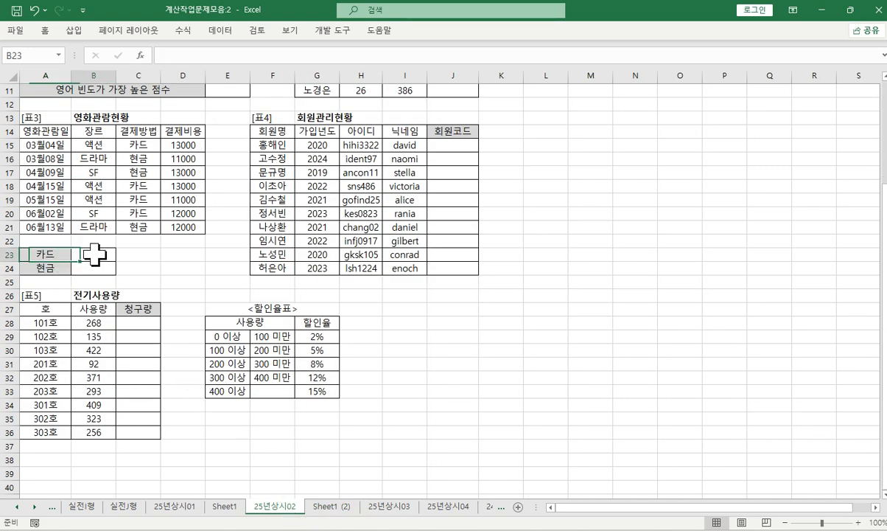
{"action": "left_click", "coordinate": [35, 269]}
{"action": "left_click", "coordinate": [81, 267]}
{"action": "left_click", "coordinate": [44, 254]}
{"action": "left_click", "coordinate": [87, 254]}
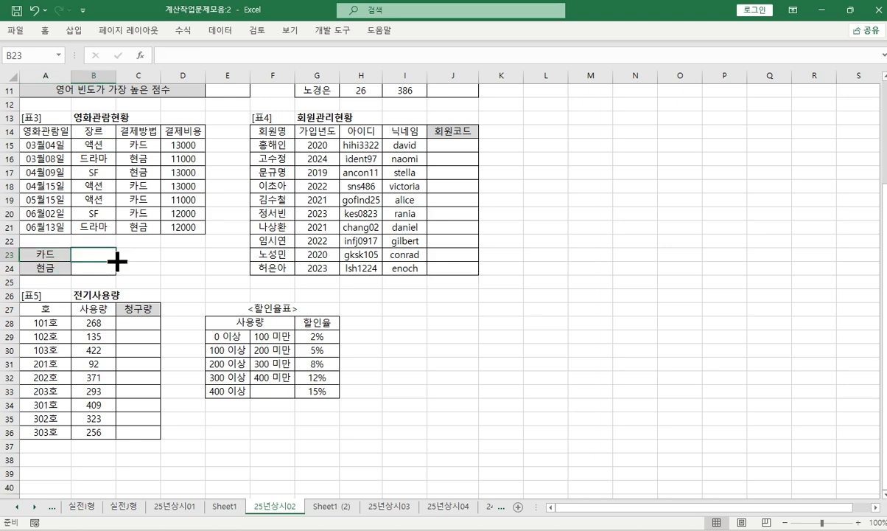
{"action": "left_click_drag", "start_coordinate": [112, 258], "coordinate": [114, 276]}
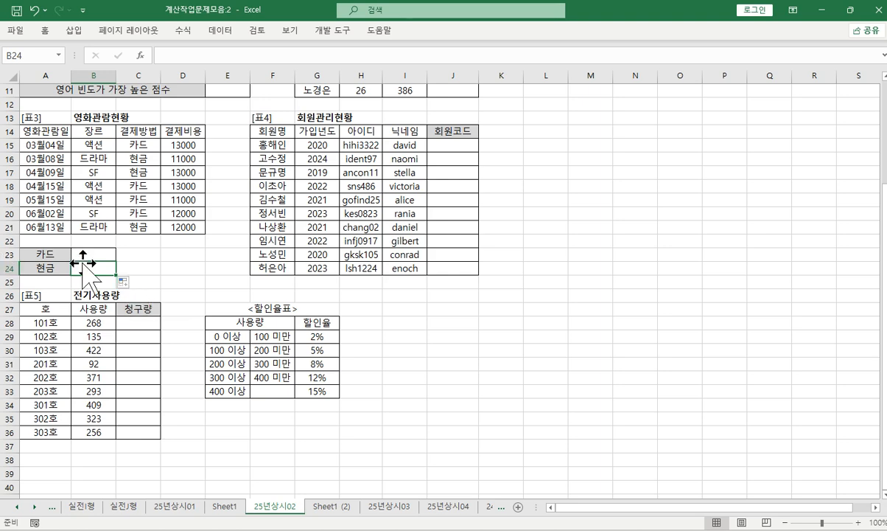
Fill the 결제방법 values in C15:C21 and the 카드 criterion cell A23 with yellow.
{"action": "left_click_drag", "start_coordinate": [136, 143], "coordinate": [145, 224]}
{"action": "right_click", "coordinate": [144, 224]}
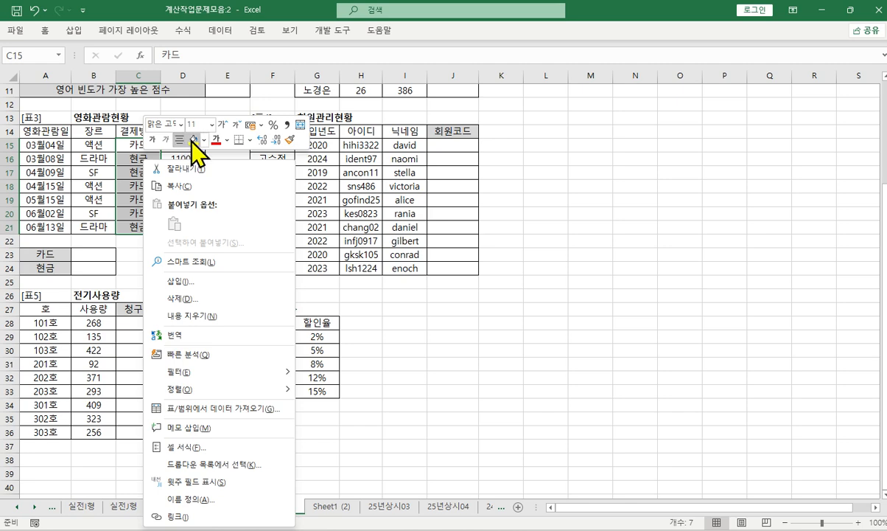
{"action": "left_click", "coordinate": [194, 140]}
{"action": "left_click", "coordinate": [128, 215]}
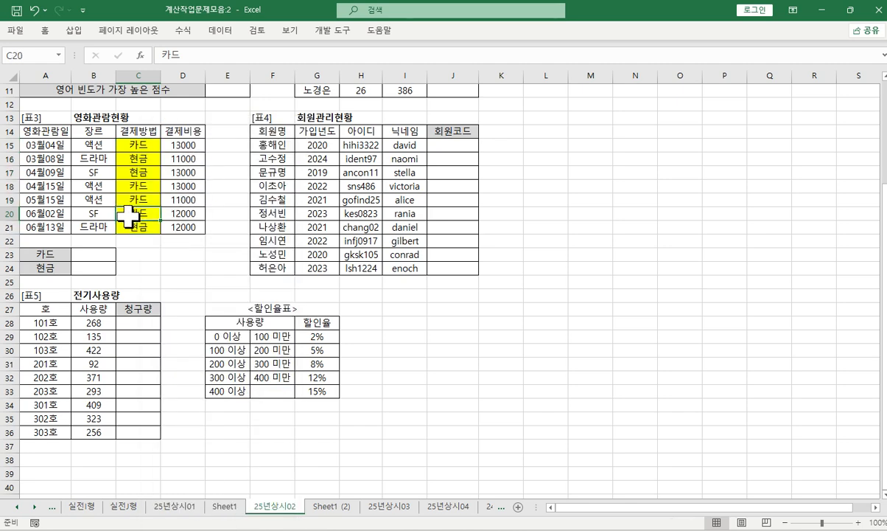
{"action": "left_click", "coordinate": [42, 252]}
{"action": "right_click", "coordinate": [52, 253]}
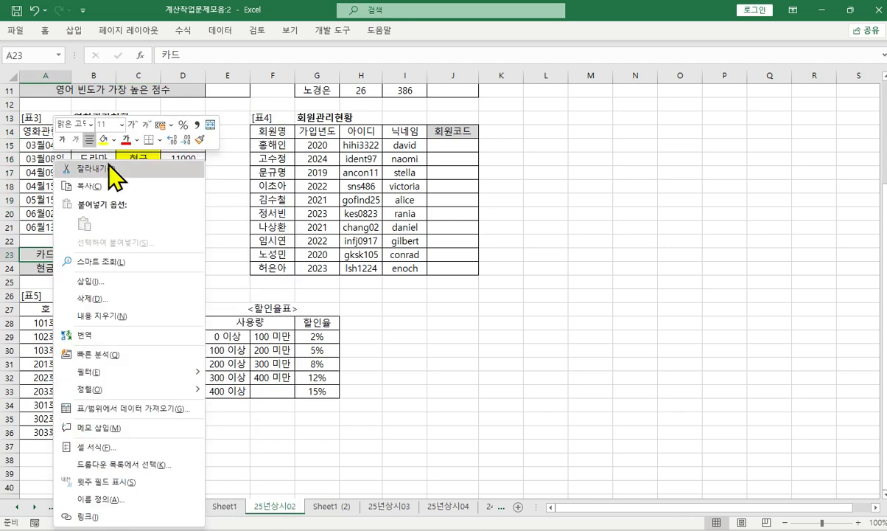
{"action": "left_click", "coordinate": [105, 140]}
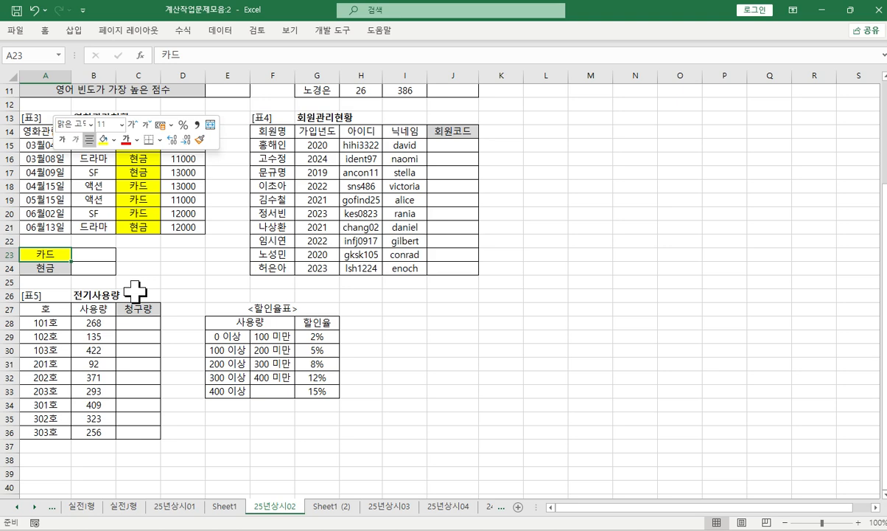
Set the font colour of the 결제비용 values in D15:D21 to red.
{"action": "left_click", "coordinate": [177, 213]}
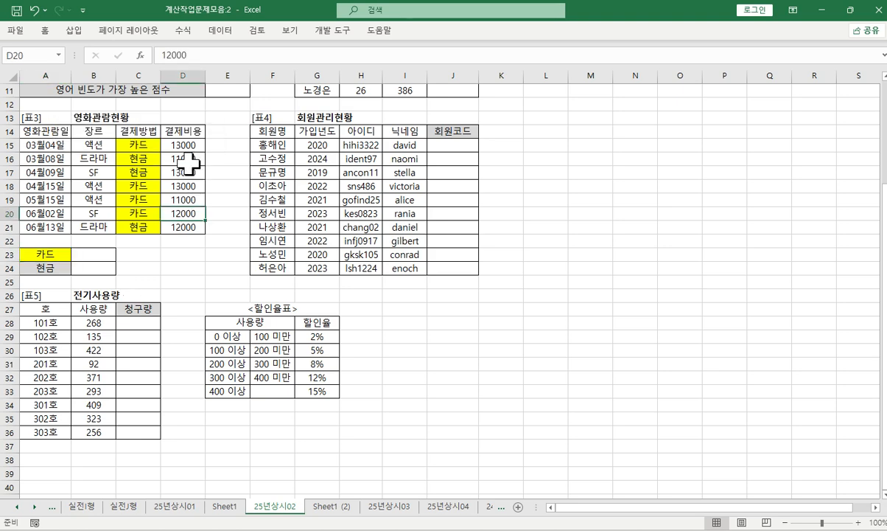
{"action": "left_click_drag", "start_coordinate": [183, 145], "coordinate": [188, 222]}
{"action": "right_click", "coordinate": [188, 225]}
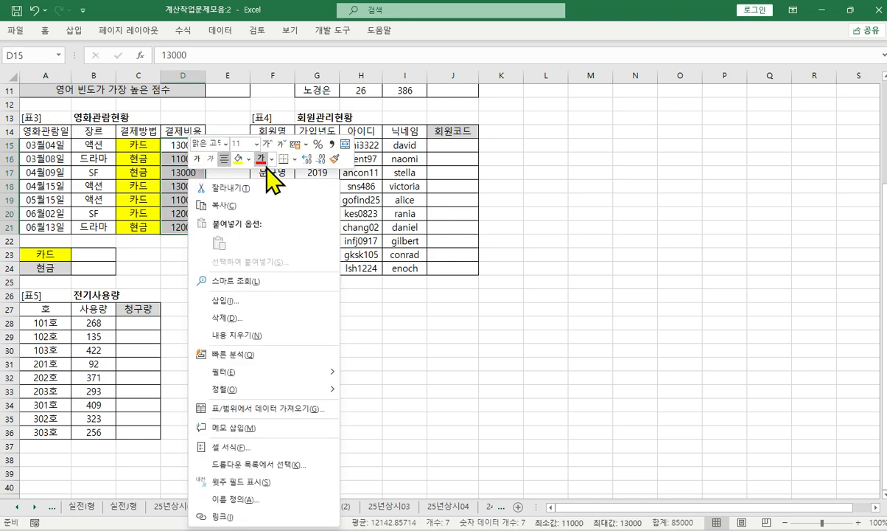
{"action": "left_click", "coordinate": [260, 158]}
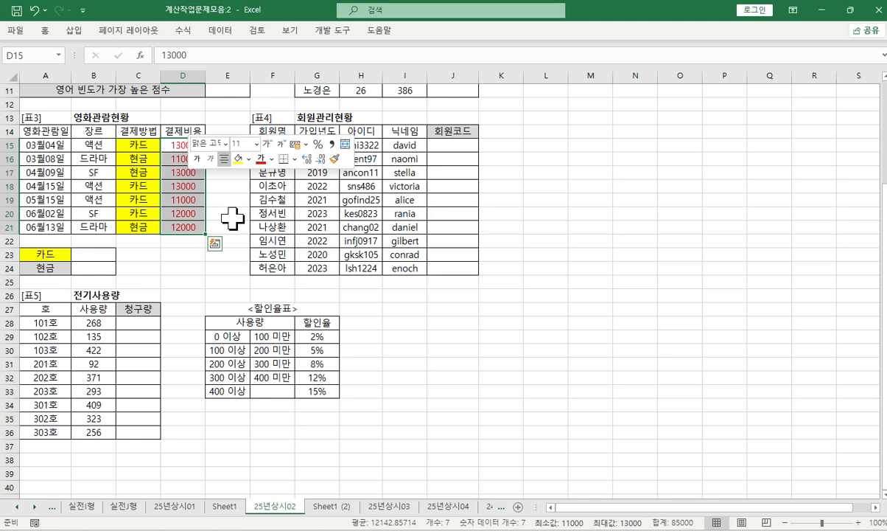
Examine how the 결제방법 range C15:C21, the criteria in A23:A24 and the 결제비용 range D15:D21 relate to result cells B23:B24.
{"action": "left_click_drag", "start_coordinate": [140, 146], "coordinate": [139, 224]}
{"action": "left_click", "coordinate": [44, 252]}
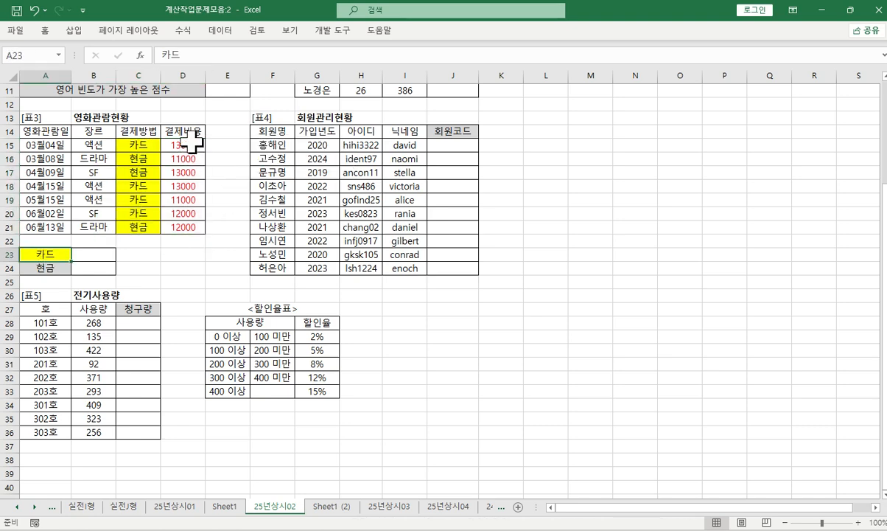
{"action": "left_click_drag", "start_coordinate": [193, 144], "coordinate": [193, 222]}
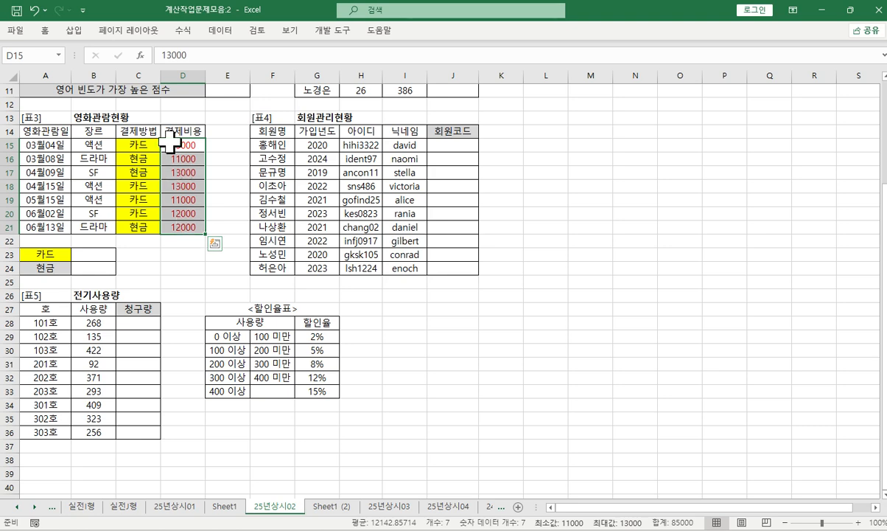
{"action": "left_click", "coordinate": [100, 252]}
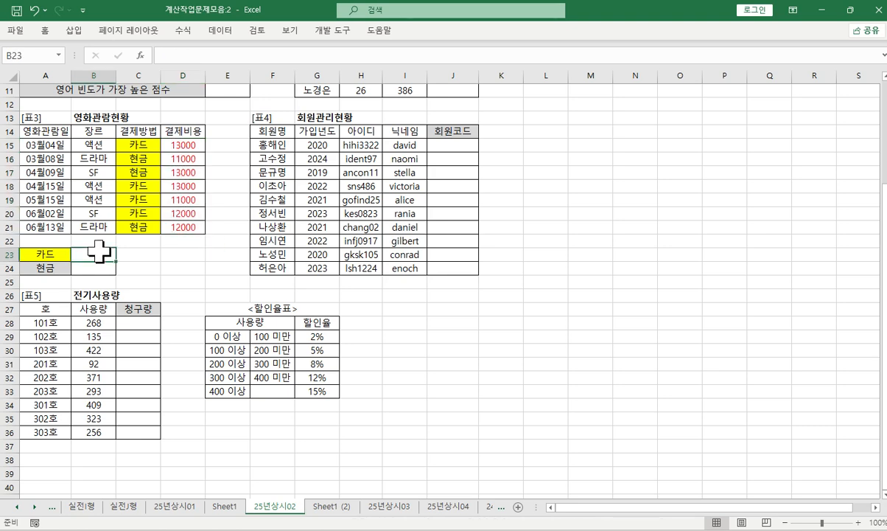
{"action": "left_click_drag", "start_coordinate": [181, 226], "coordinate": [175, 143]}
{"action": "left_click", "coordinate": [181, 172]}
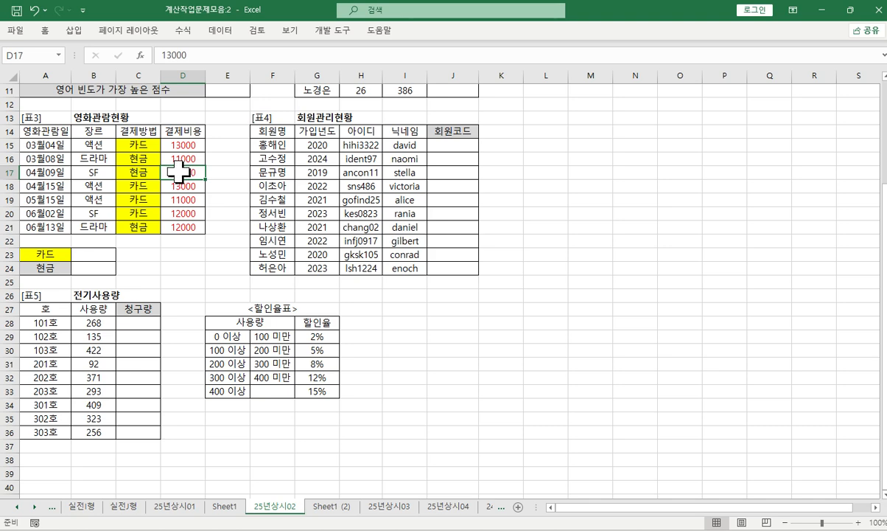
{"action": "left_click", "coordinate": [103, 255]}
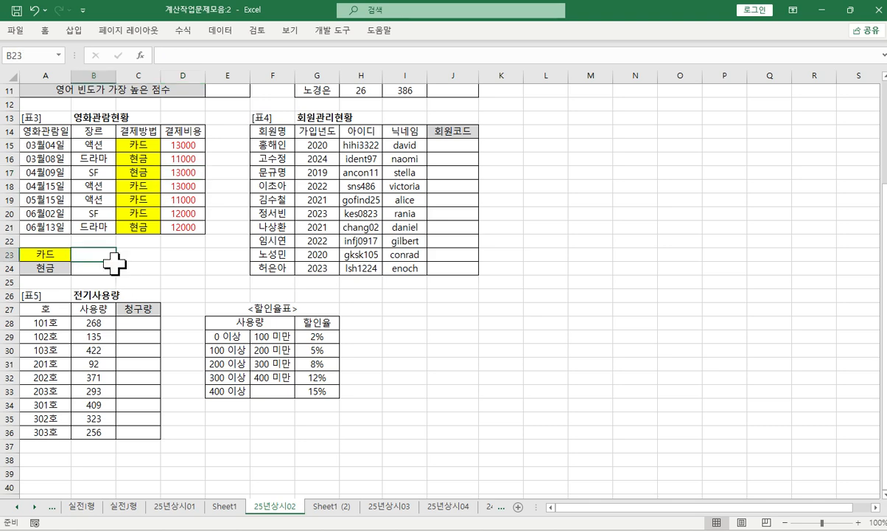
{"action": "left_click", "coordinate": [40, 271]}
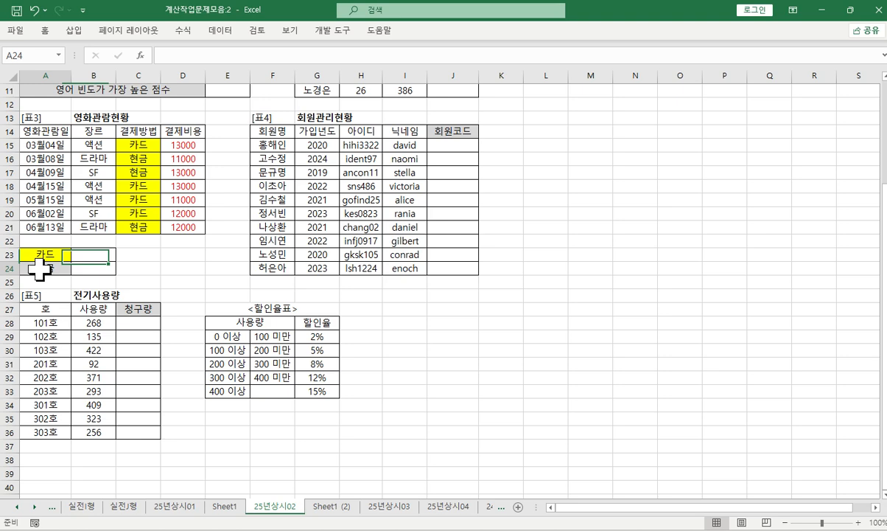
{"action": "left_click", "coordinate": [83, 268]}
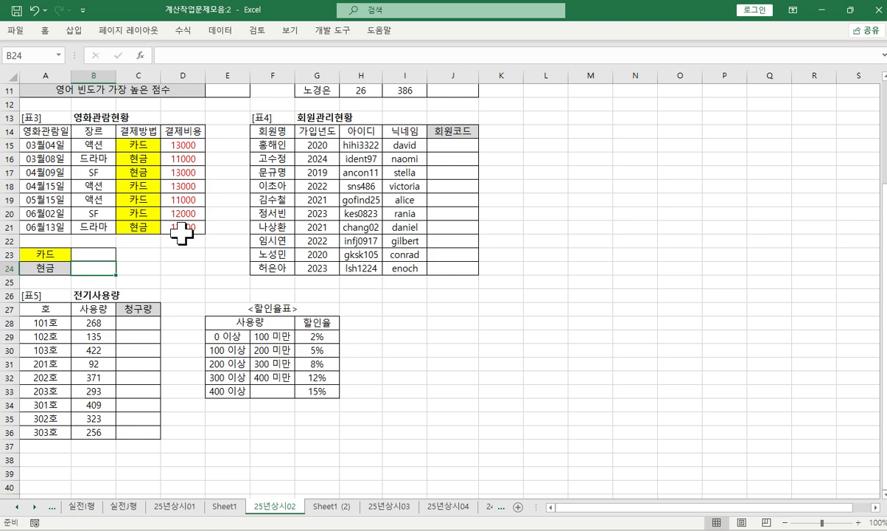
{"action": "left_click_drag", "start_coordinate": [112, 252], "coordinate": [115, 266]}
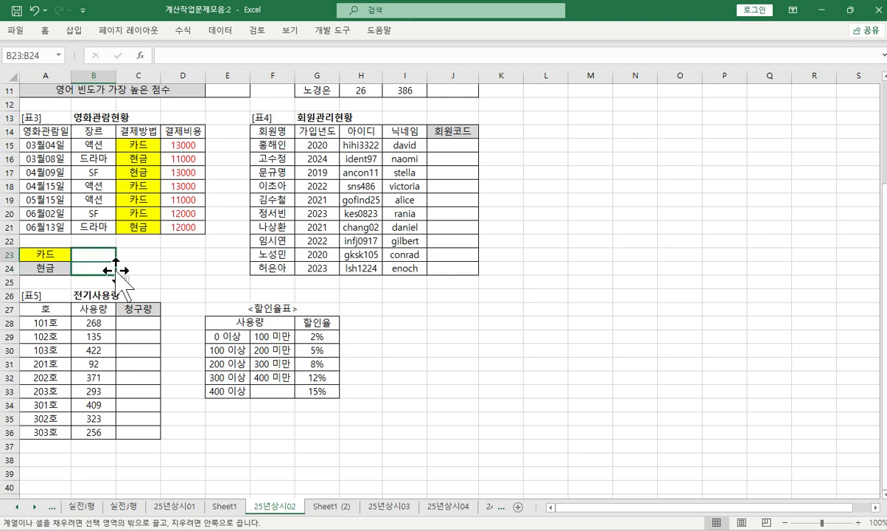
{"action": "left_click", "coordinate": [46, 267]}
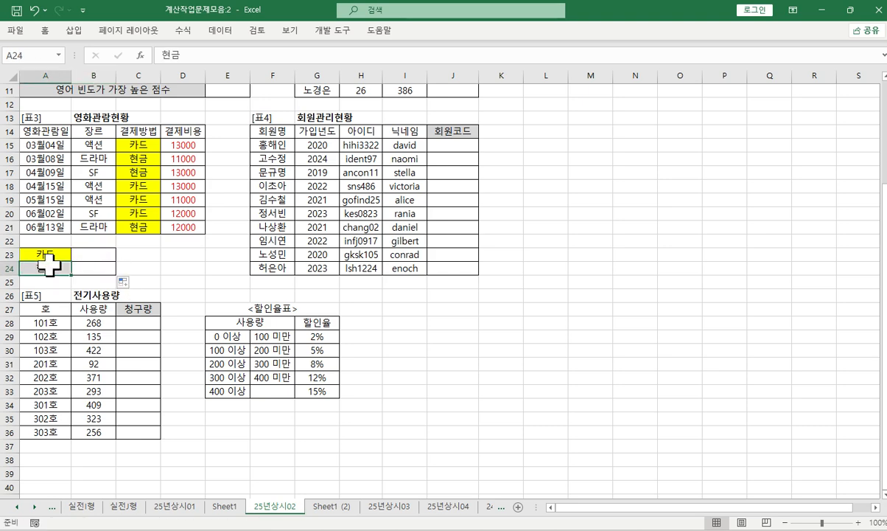
{"action": "left_click_drag", "start_coordinate": [138, 144], "coordinate": [133, 231]}
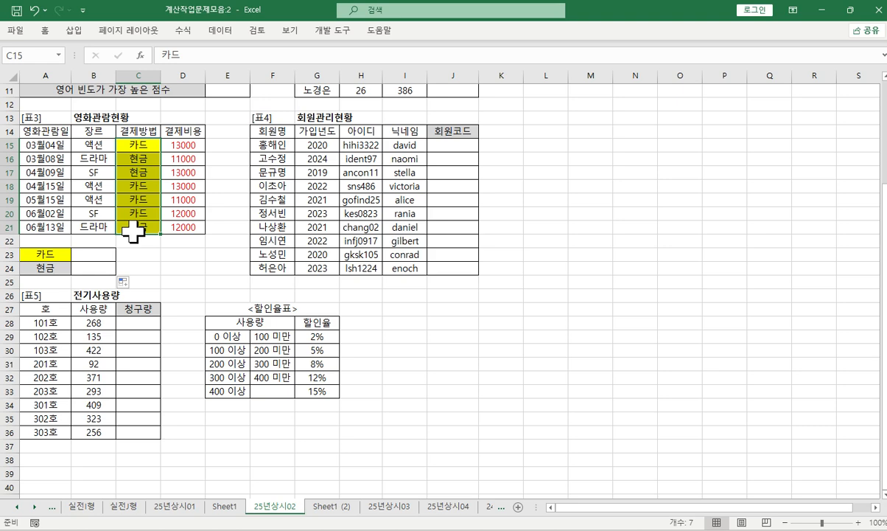
{"action": "left_click_drag", "start_coordinate": [184, 144], "coordinate": [197, 222]}
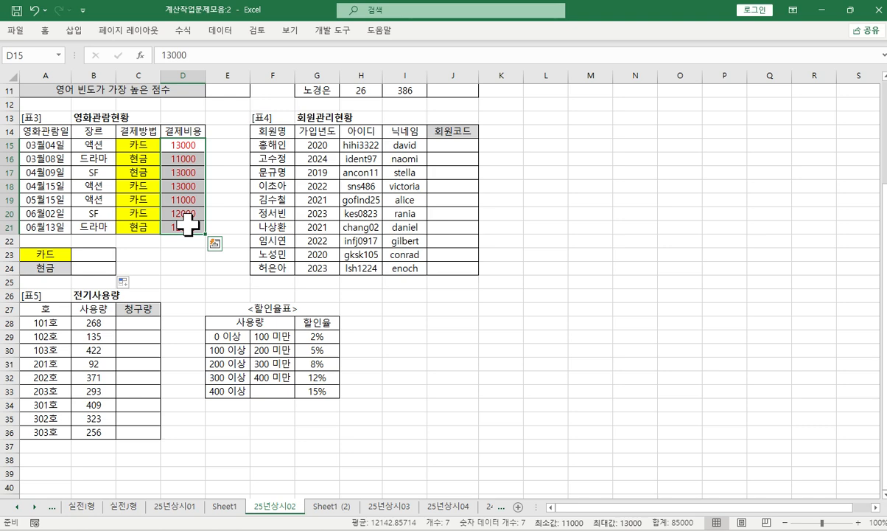
Start a SUMIF formula in cell B23 and open its function arguments clear of the 표3 data.
{"action": "left_click", "coordinate": [95, 253]}
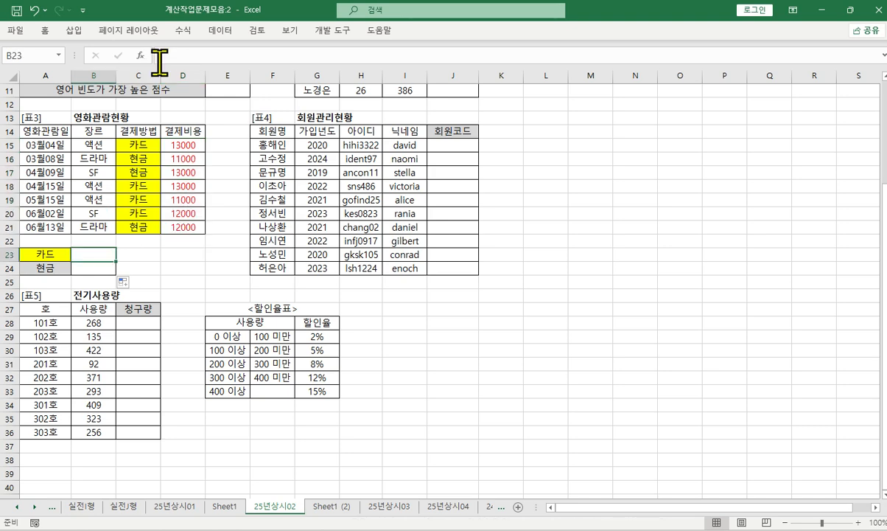
{"action": "left_click", "coordinate": [199, 53]}
{"action": "type", "text": "="}
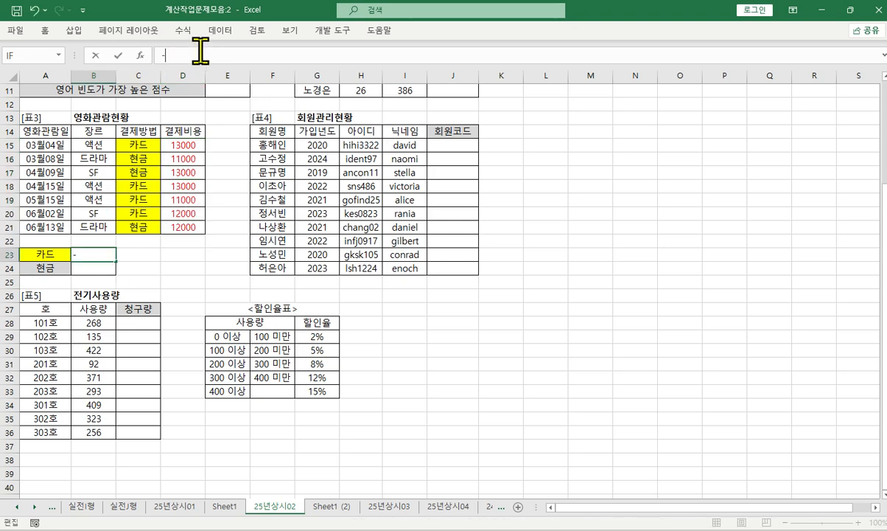
{"action": "type", "text": "=si"}
{"action": "key", "text": "BackSpace"}
{"action": "key", "text": "BackSpace"}
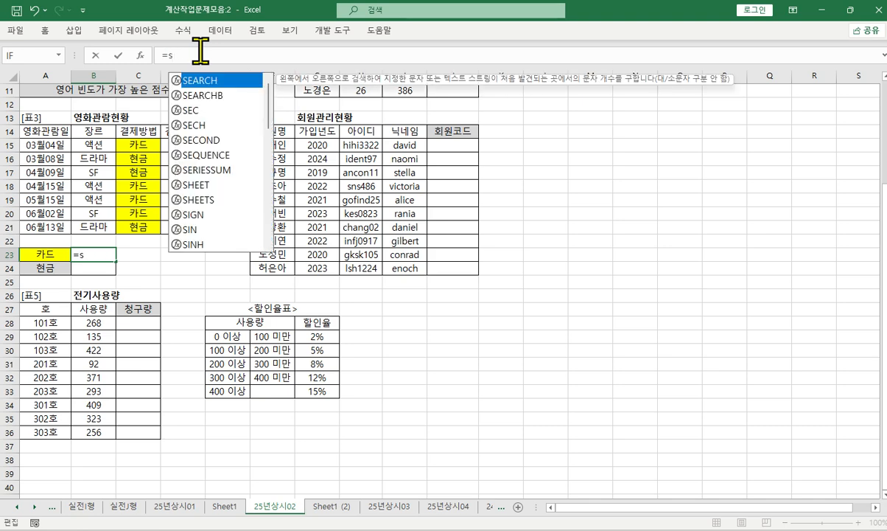
{"action": "type", "text": "umif"}
{"action": "key", "text": "Tab"}
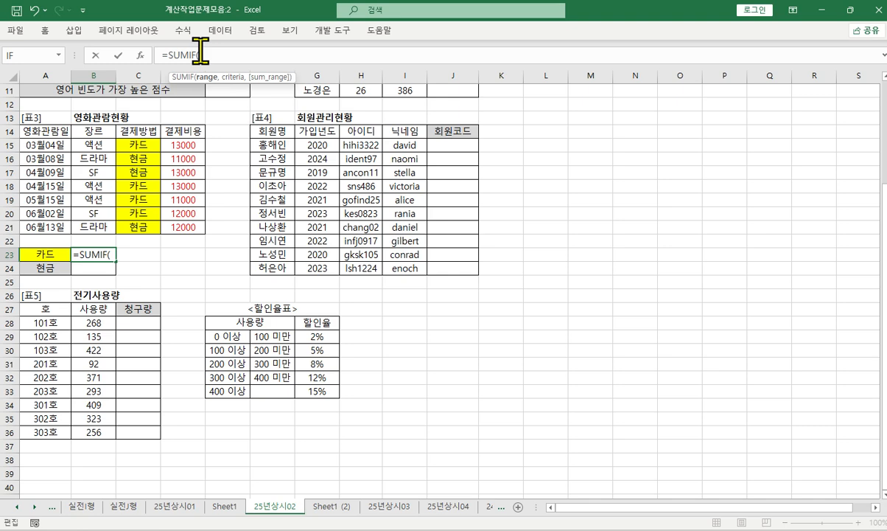
{"action": "left_click", "coordinate": [141, 54]}
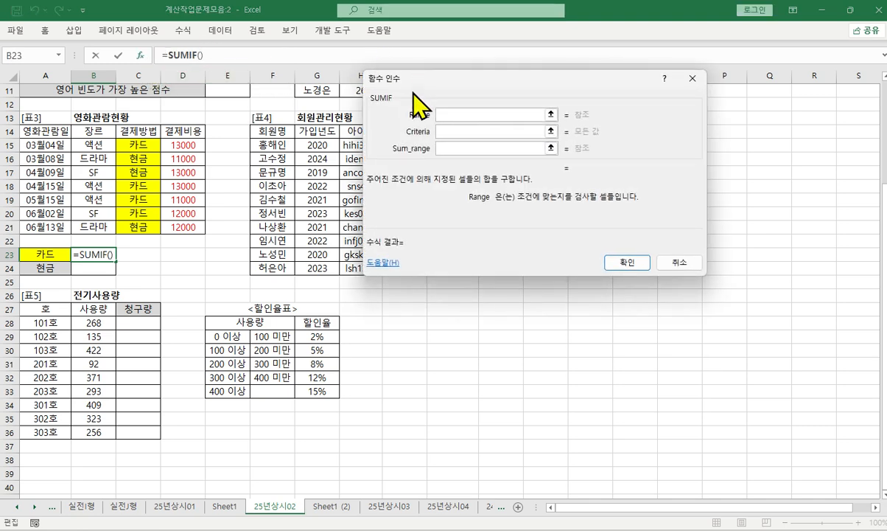
{"action": "left_click_drag", "start_coordinate": [402, 89], "coordinate": [274, 84]}
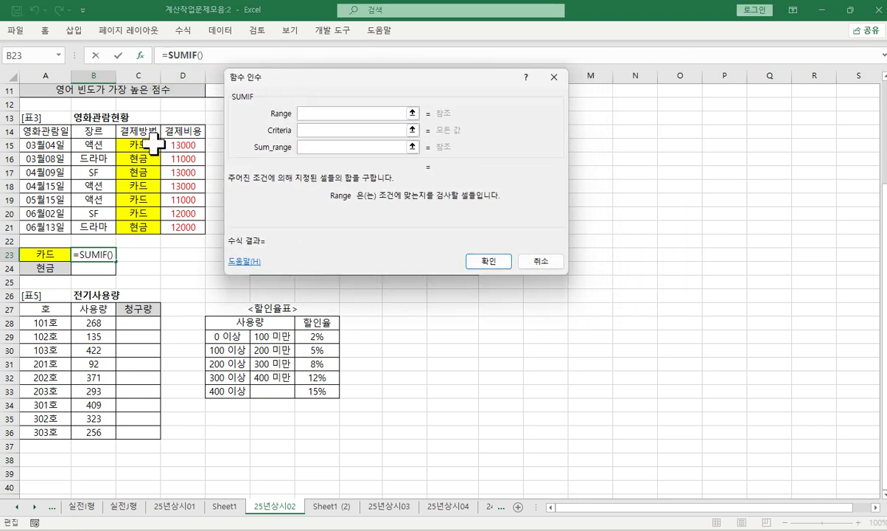
Complete the SUMIF in B23 with range C15:C21, criteria A23 and sum range D15:D21.
{"action": "left_click_drag", "start_coordinate": [151, 144], "coordinate": [151, 225]}
{"action": "key", "text": "Tab"}
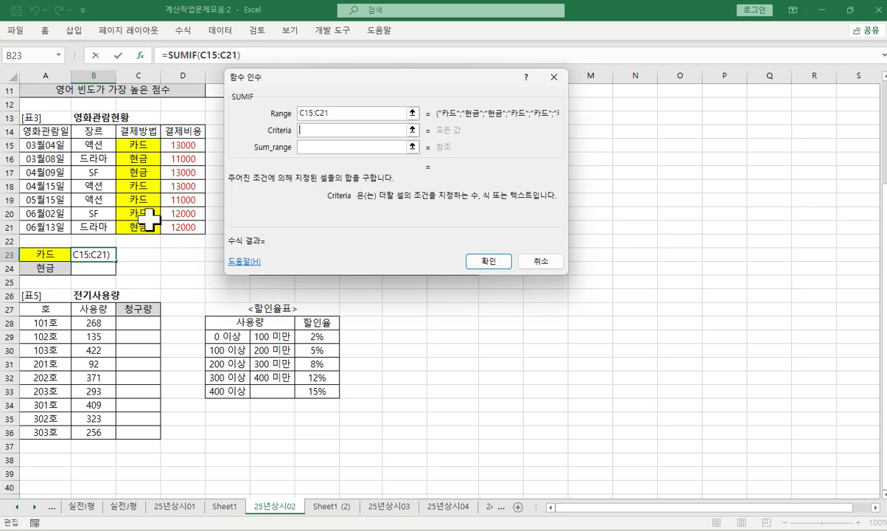
{"action": "left_click", "coordinate": [46, 255]}
{"action": "key", "text": "Tab"}
{"action": "left_click_drag", "start_coordinate": [181, 140], "coordinate": [189, 230]}
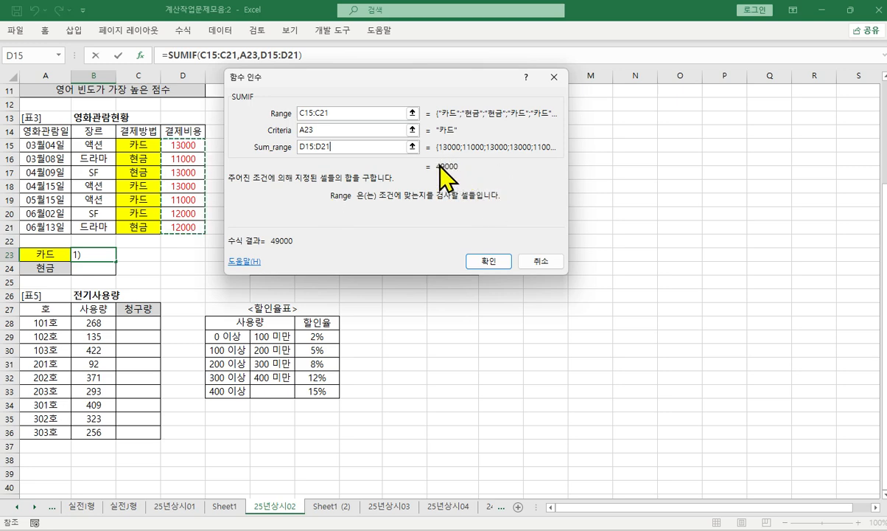
{"action": "left_click", "coordinate": [477, 258]}
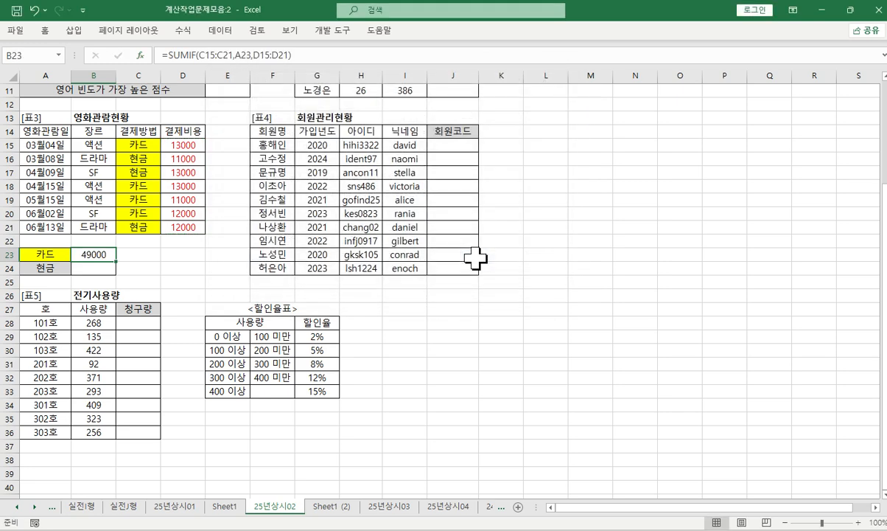
Extend the B23 formula to divide the SUMIF result by SUM(D15:D21).
{"action": "left_click", "coordinate": [325, 53]}
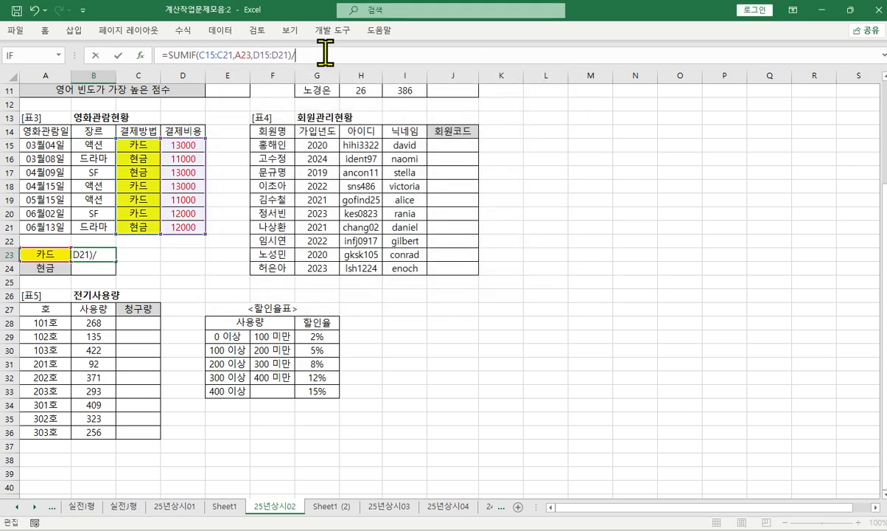
{"action": "type", "text": "/sum"}
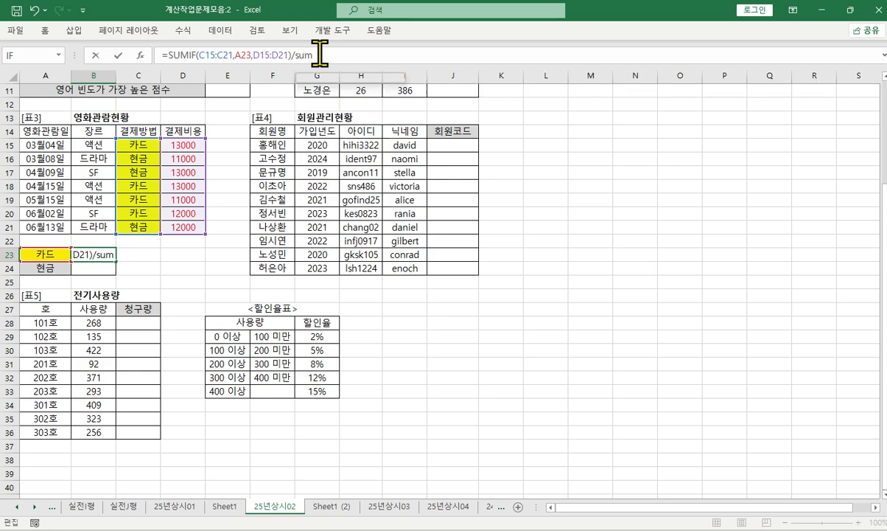
{"action": "key", "text": "Tab"}
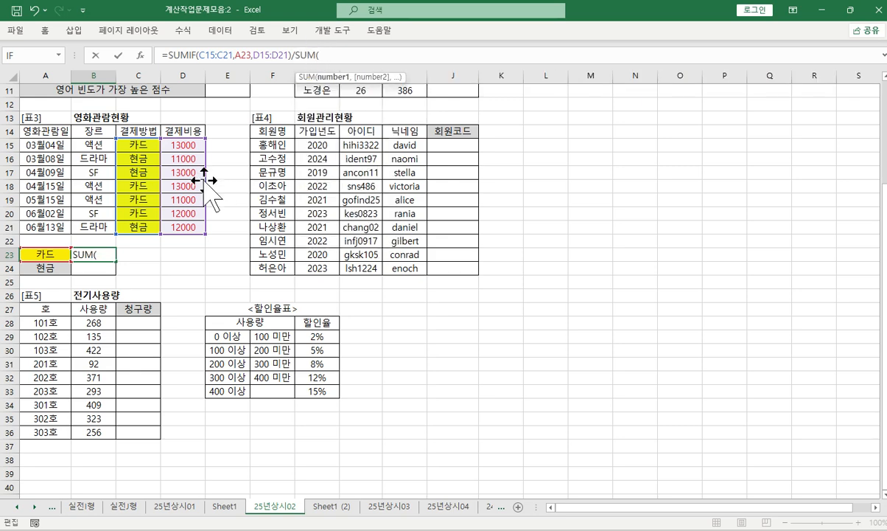
{"action": "left_click_drag", "start_coordinate": [182, 146], "coordinate": [184, 228]}
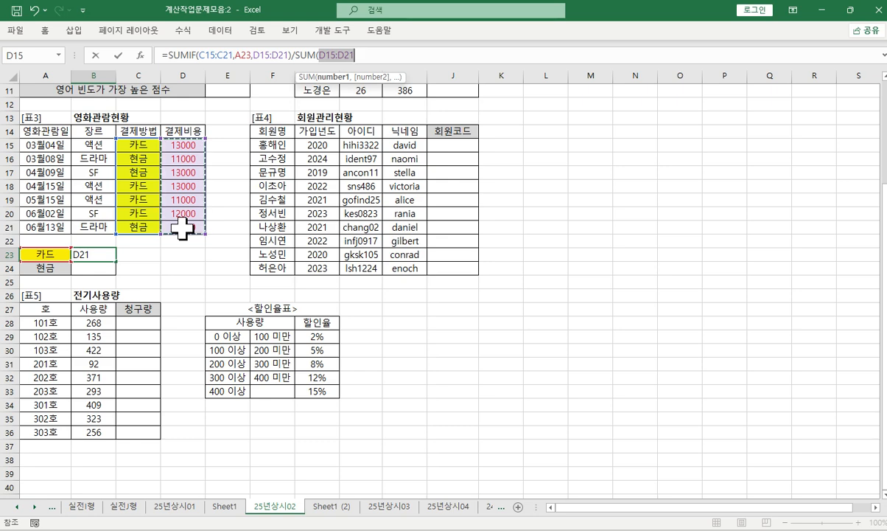
{"action": "type", "text": ")"}
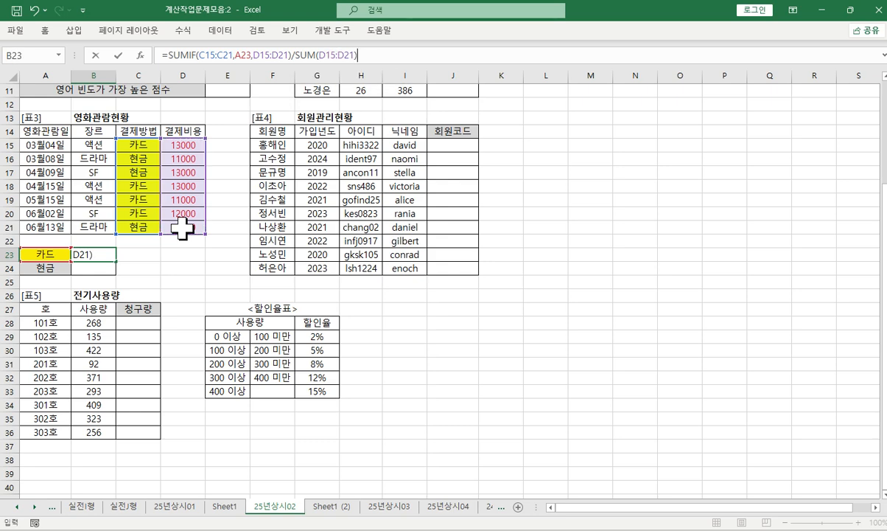
{"action": "key", "text": "Return"}
Multiply the payment ratio formula in B23 by 100.
{"action": "left_click", "coordinate": [86, 254]}
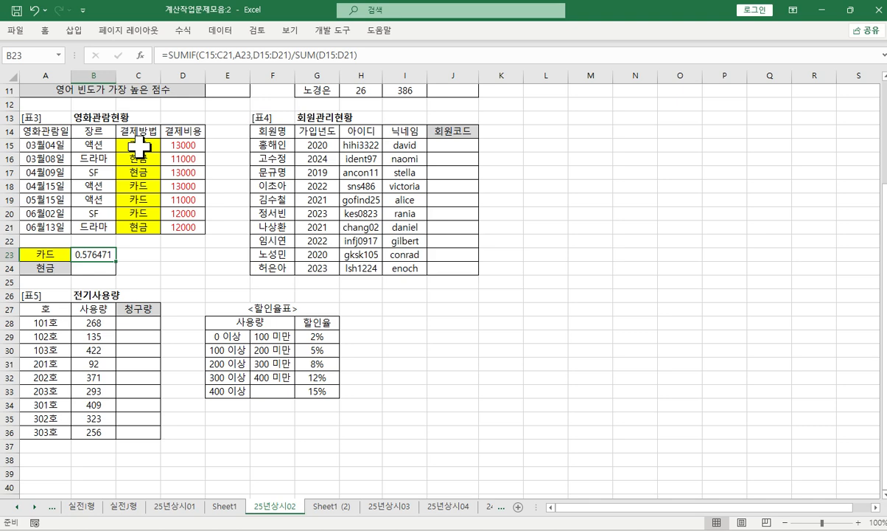
{"action": "left_click", "coordinate": [410, 53]}
{"action": "type", "text": "*1"}
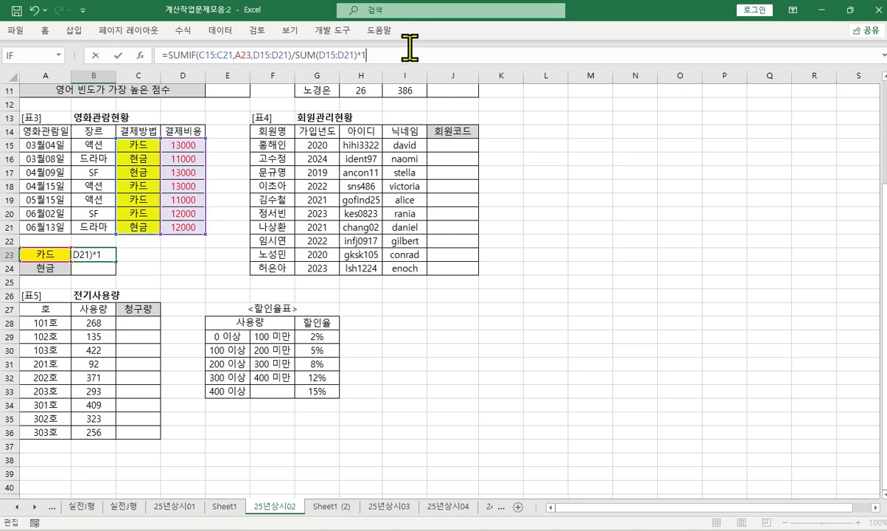
{"action": "type", "text": "00"}
{"action": "key", "text": "Return"}
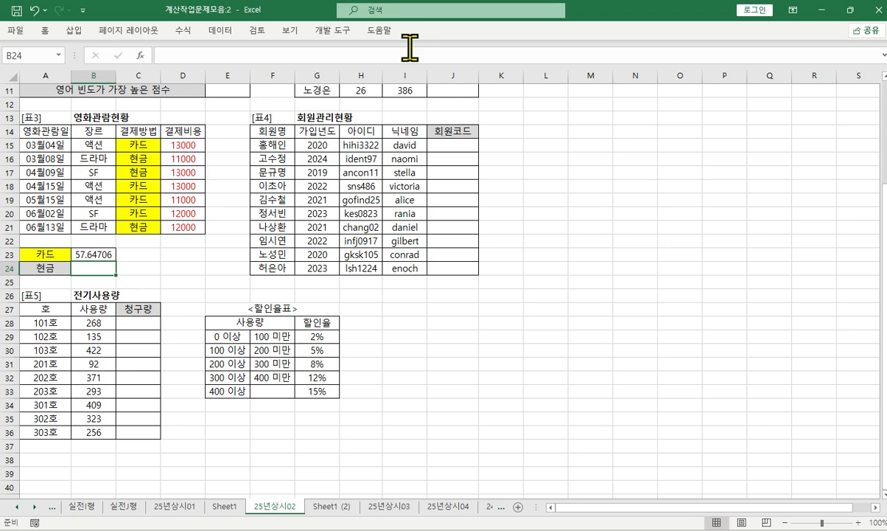
Wrap the B23 formula in TRUNC without a digits argument, accepting the proposed closing-parenthesis correction.
{"action": "left_click", "coordinate": [89, 253]}
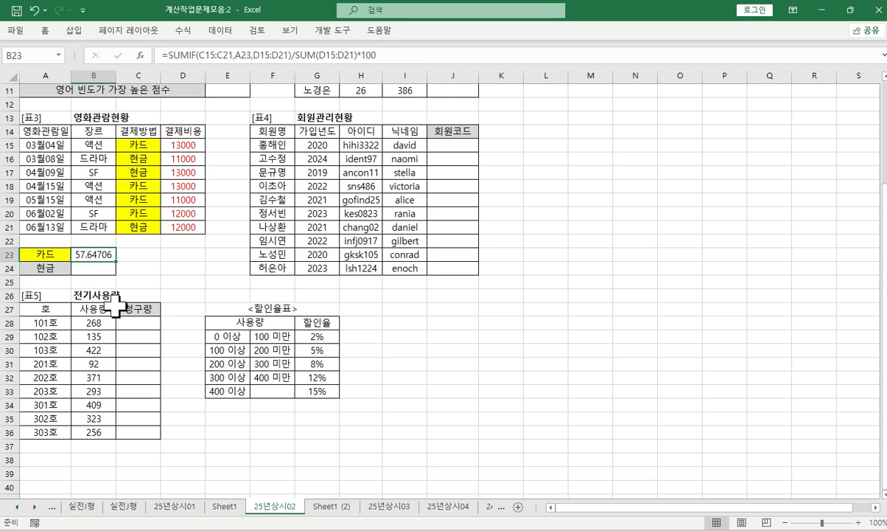
{"action": "left_click", "coordinate": [166, 56]}
{"action": "type", "text": "tr"}
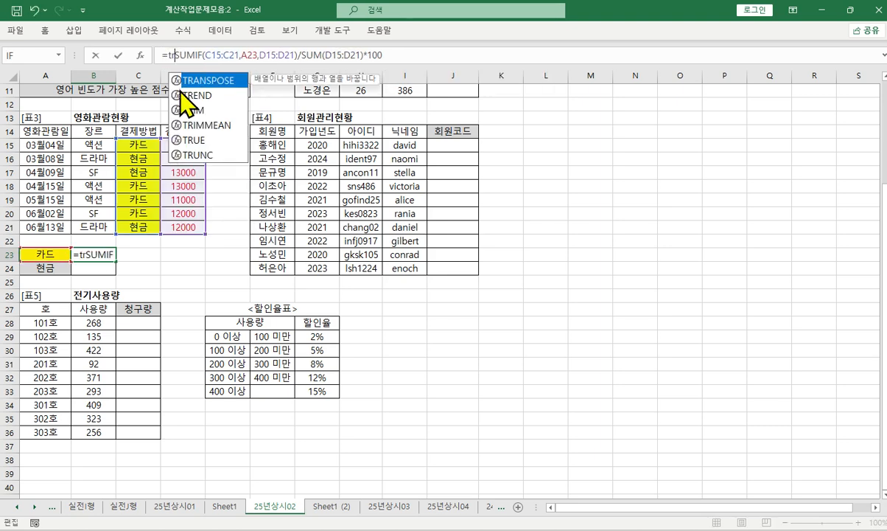
{"action": "double_click", "coordinate": [193, 154]}
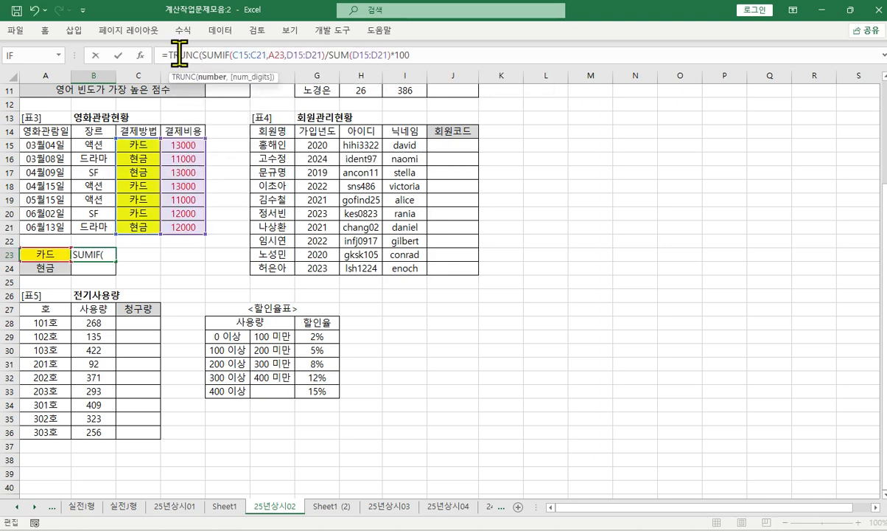
{"action": "key", "text": "Return"}
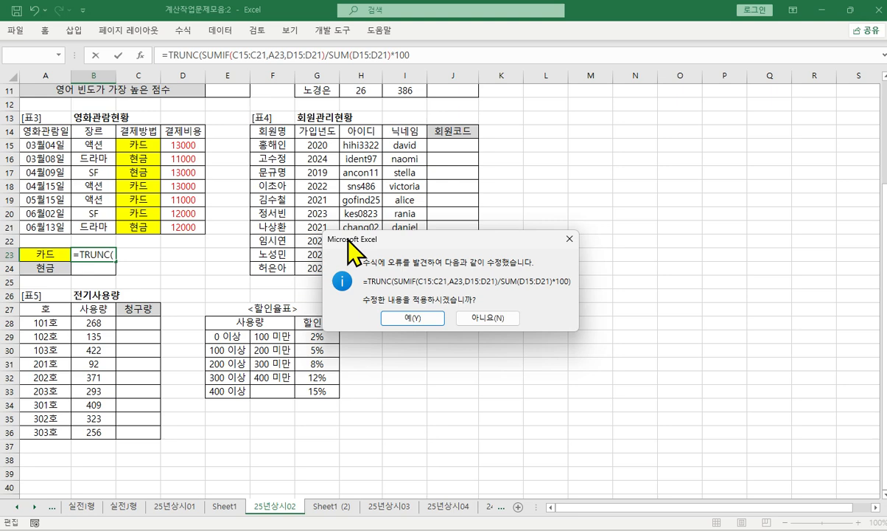
{"action": "left_click_drag", "start_coordinate": [348, 240], "coordinate": [328, 220]}
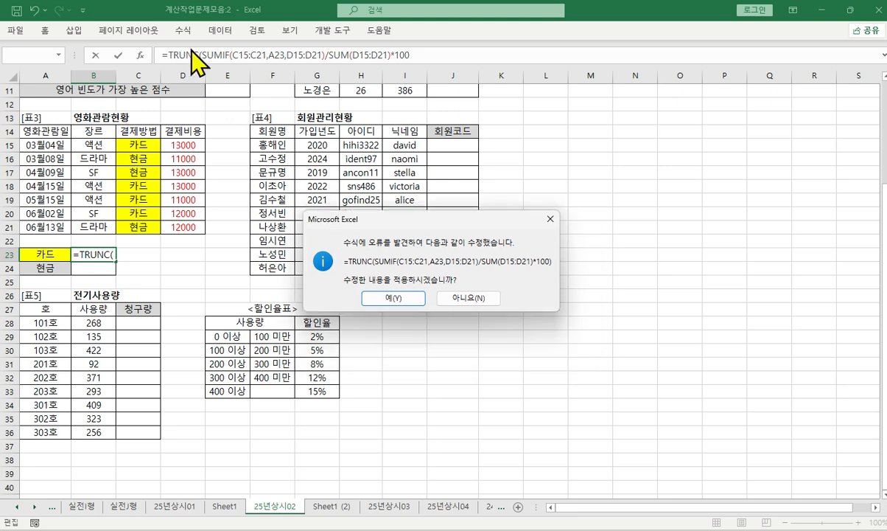
{"action": "left_click", "coordinate": [405, 302]}
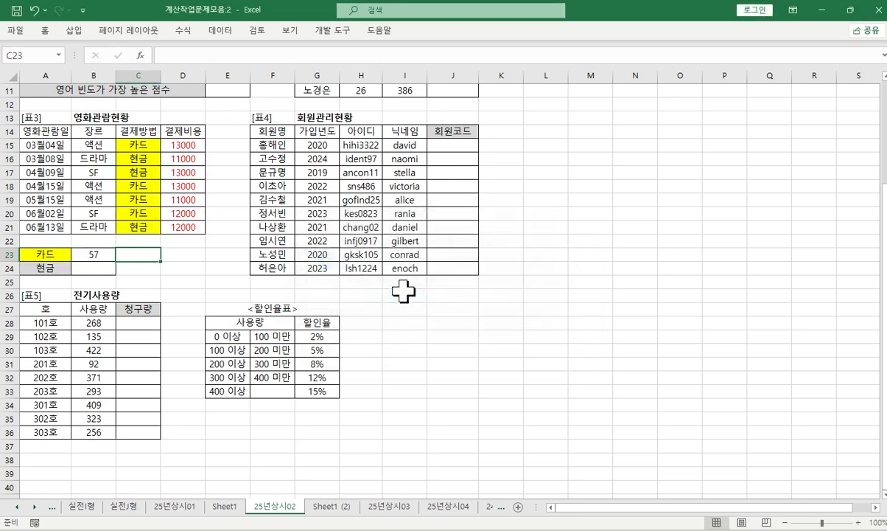
Set the TRUNC function's Num_digits argument to 0 in the B23 formula.
{"action": "left_click", "coordinate": [88, 253]}
{"action": "left_click", "coordinate": [186, 56]}
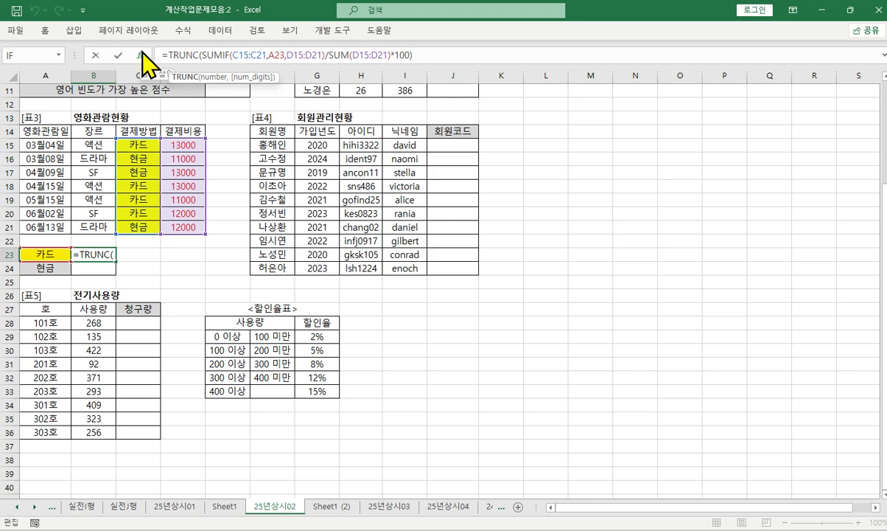
{"action": "left_click", "coordinate": [136, 53]}
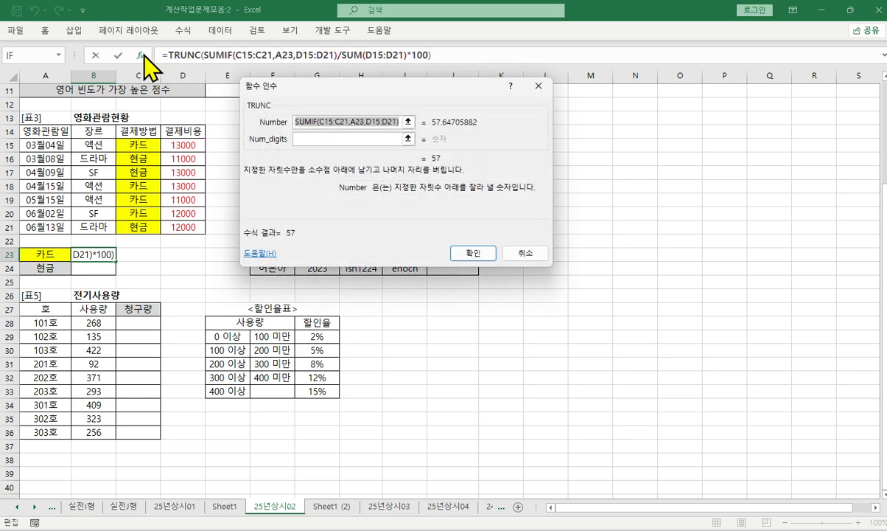
{"action": "left_click", "coordinate": [339, 140]}
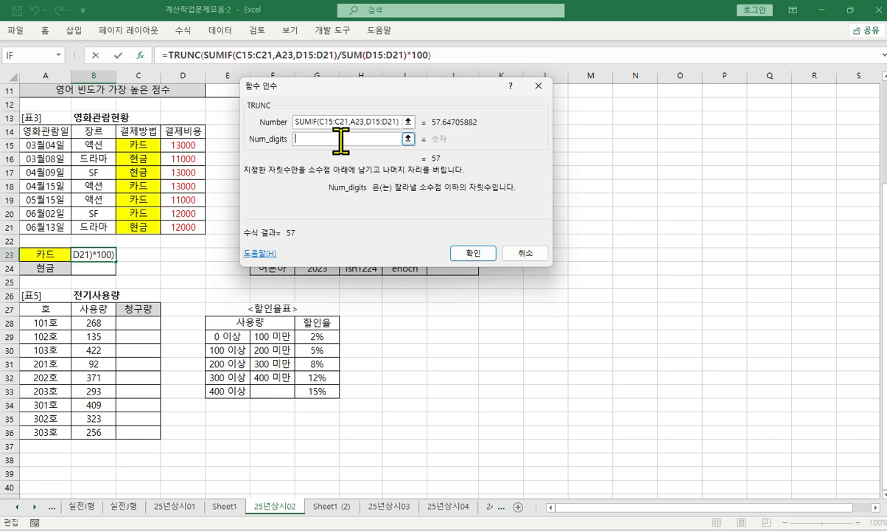
{"action": "type", "text": "0"}
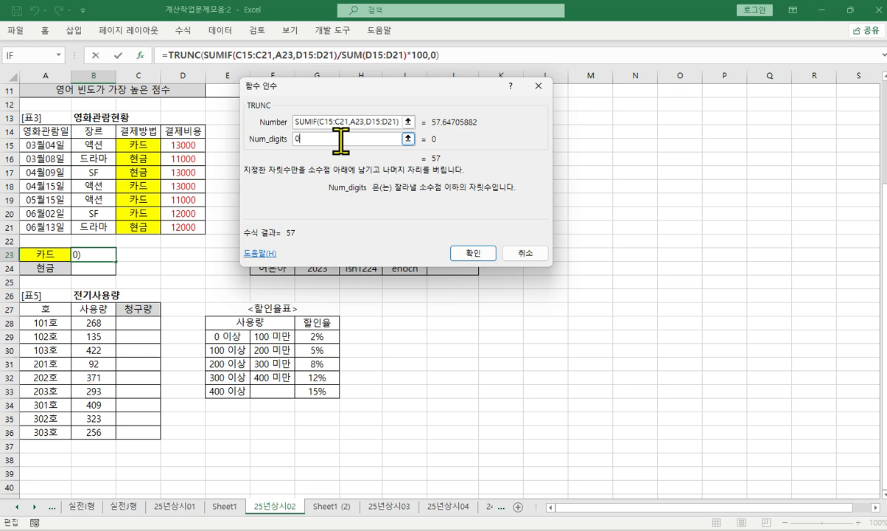
{"action": "key", "text": "Return"}
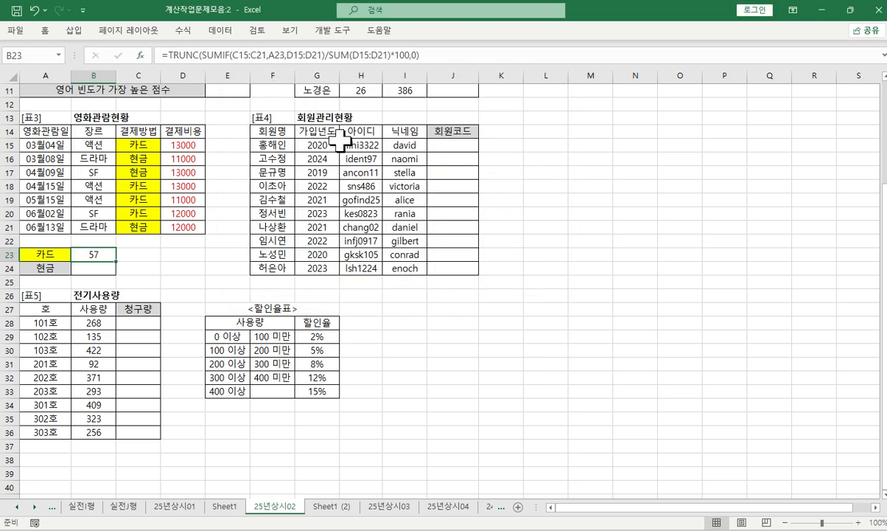
Copy the B23 formula down to B24 and check the ranges it refers to.
{"action": "left_click_drag", "start_coordinate": [115, 260], "coordinate": [117, 280]}
{"action": "double_click", "coordinate": [101, 267]}
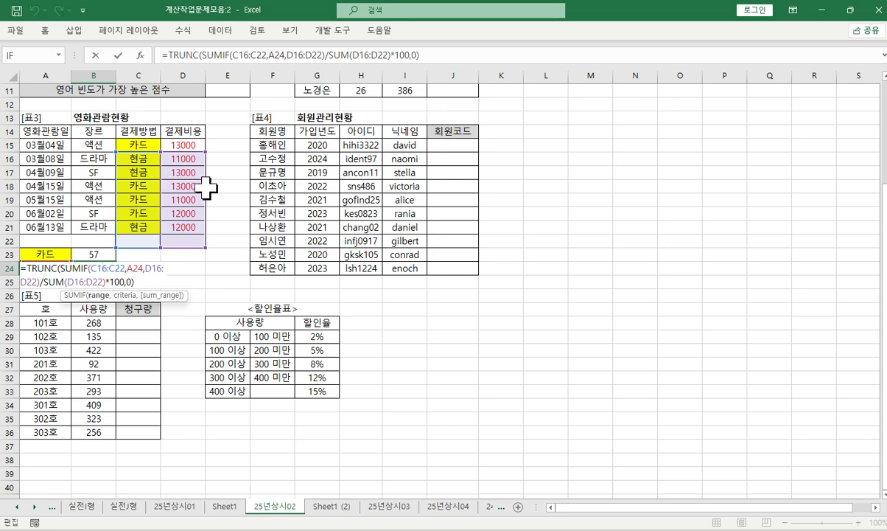
{"action": "key", "text": "ctrl+Return"}
Make C15:C21 and both D15:D21 ranges absolute in the B23 formula, and fill it down to B24.
{"action": "left_click_drag", "start_coordinate": [116, 274], "coordinate": [103, 253]}
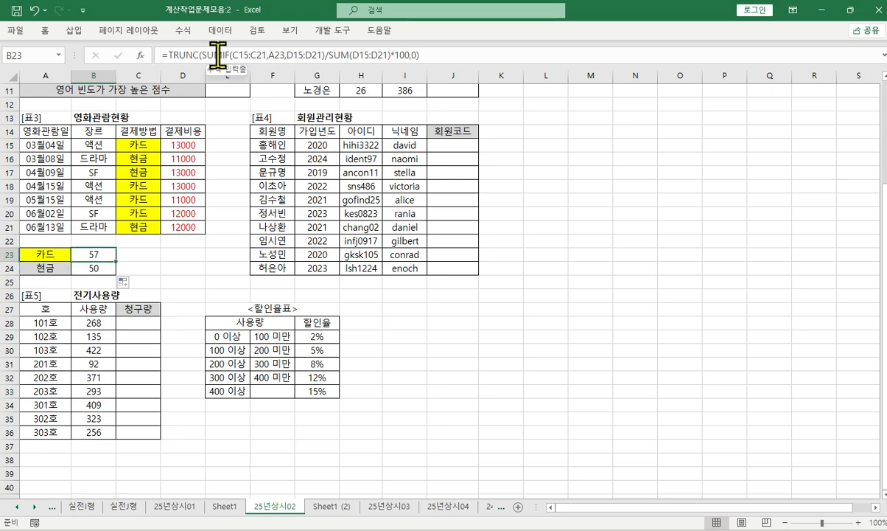
{"action": "left_click_drag", "start_coordinate": [238, 55], "coordinate": [339, 58]}
{"action": "key", "text": "F4"}
{"action": "key", "text": "F4"}
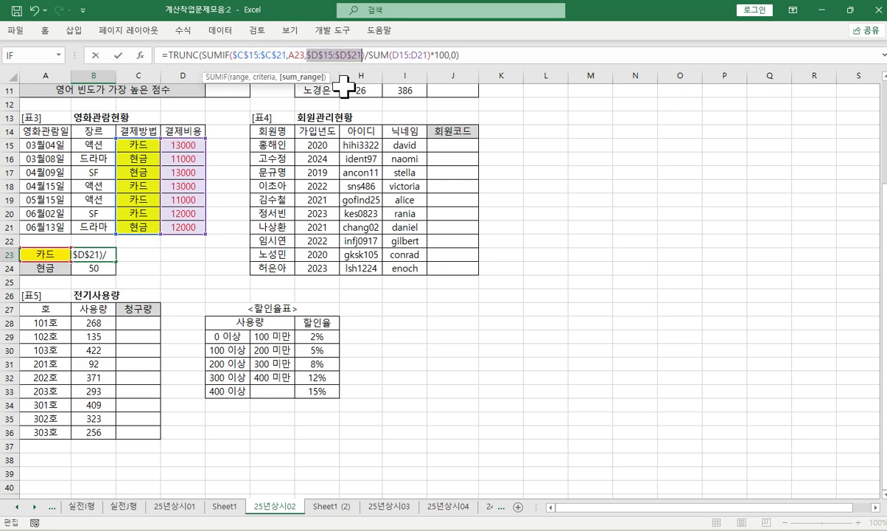
{"action": "left_click", "coordinate": [401, 57]}
{"action": "left_click_drag", "start_coordinate": [401, 57], "coordinate": [424, 56]}
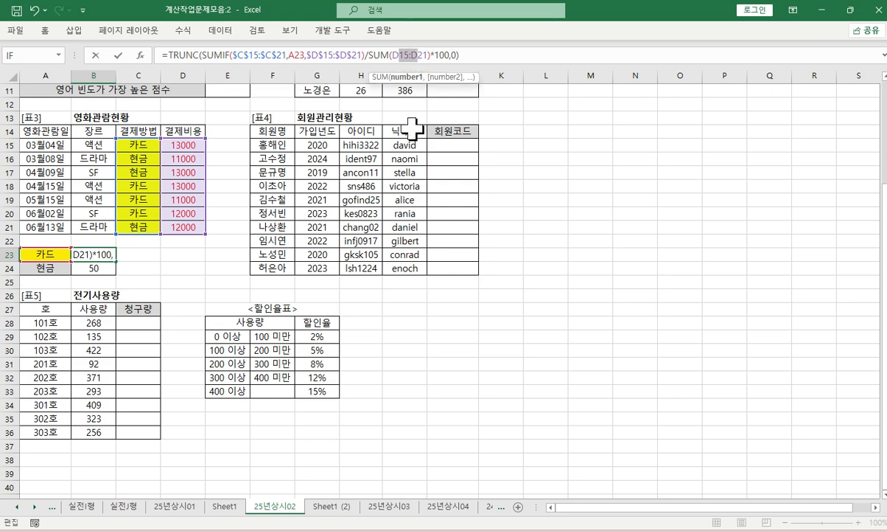
{"action": "key", "text": "F4"}
{"action": "key", "text": "ctrl+Return"}
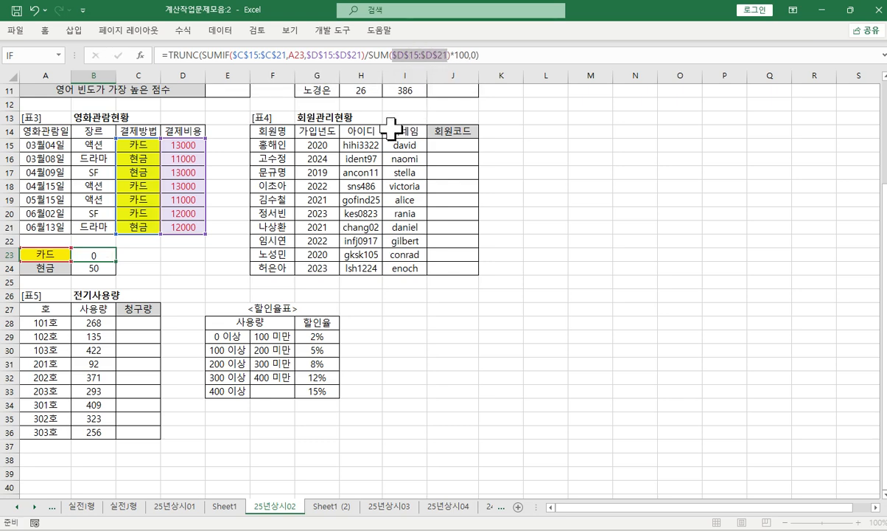
{"action": "left_click", "coordinate": [108, 255]}
{"action": "left_click_drag", "start_coordinate": [118, 262], "coordinate": [119, 274]}
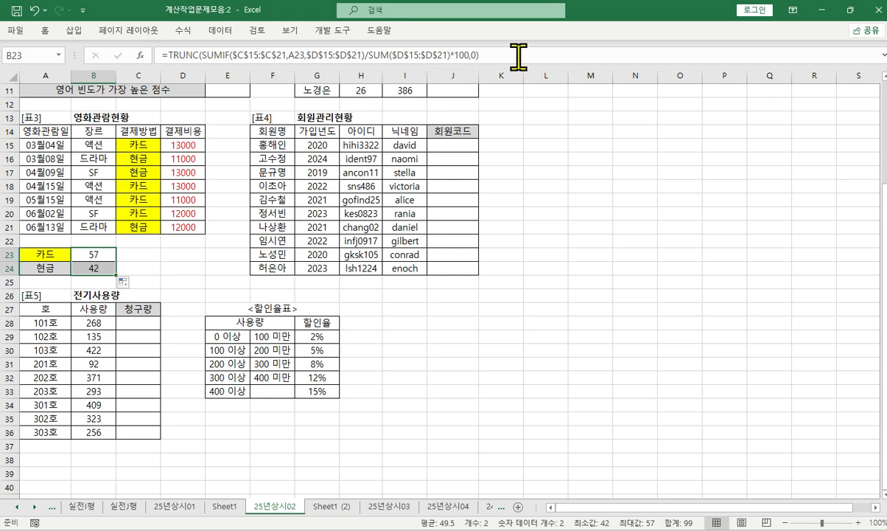
Copy the full B23 formula as text into cell A10 of the Sheet1 (2) notes.
{"action": "left_click_drag", "start_coordinate": [483, 55], "coordinate": [175, 64]}
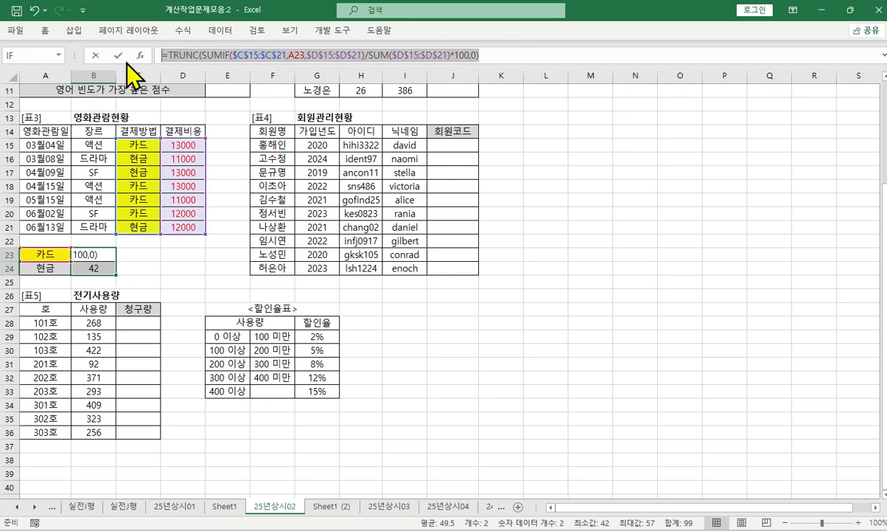
{"action": "key", "text": "Return"}
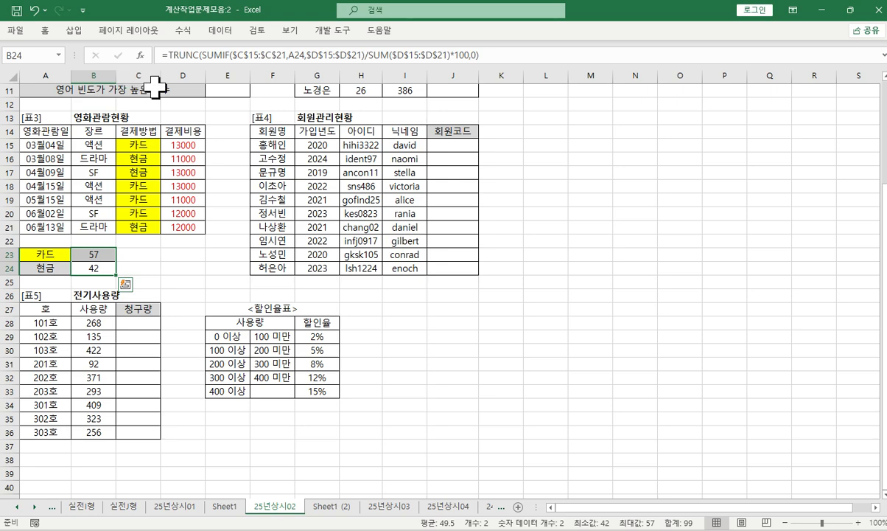
{"action": "left_click", "coordinate": [318, 506]}
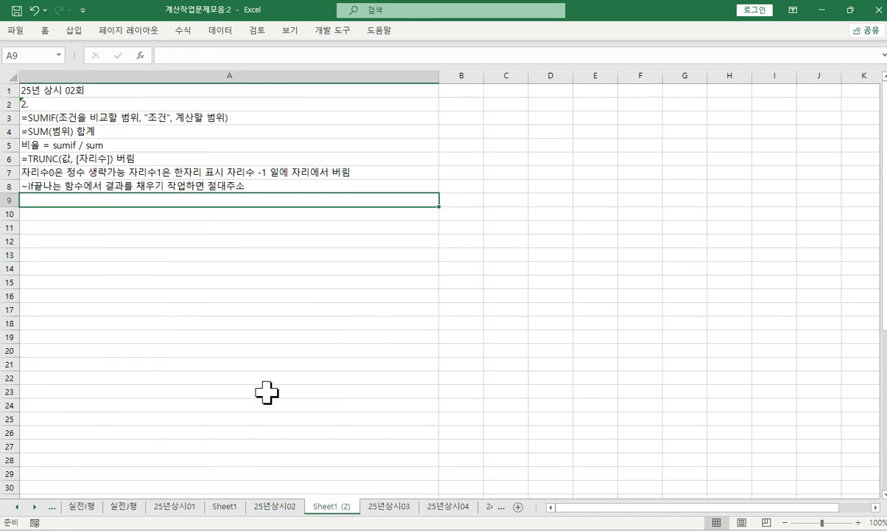
{"action": "left_click", "coordinate": [147, 216]}
{"action": "type", "text": "=TRUNC(SUMIF($C$15:$C$21,A23,$D$15:$D$21)/SUM($D$15:$D$21)*100,0)"}
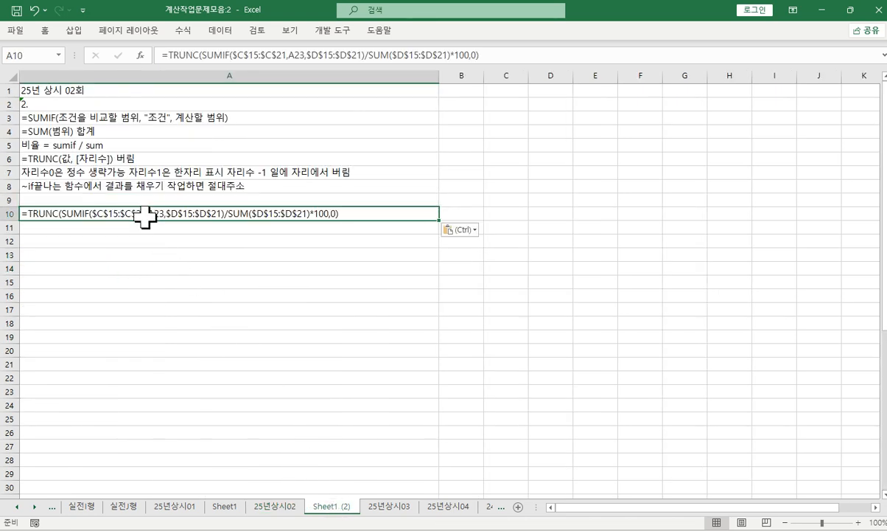
Duplicate the A10 formula text into cells A11, A12 and A13.
{"action": "key", "text": "ctrl+c"}
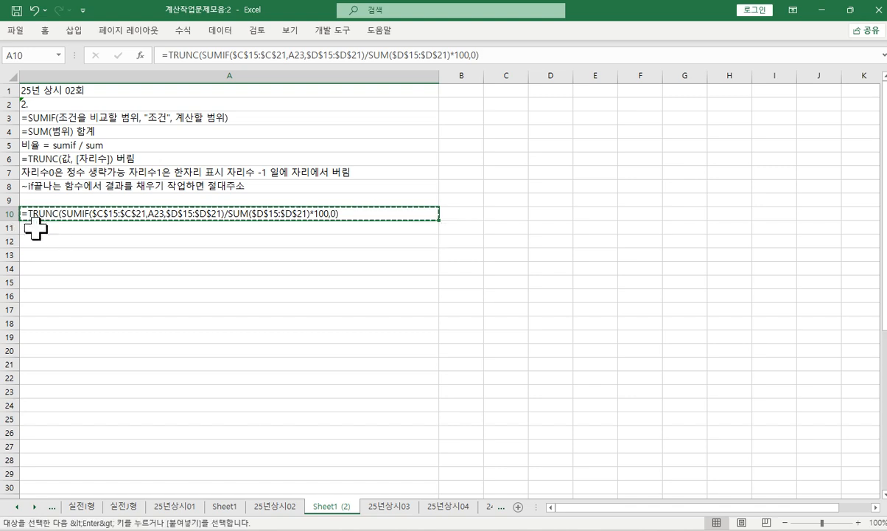
{"action": "left_click", "coordinate": [48, 223]}
{"action": "key", "text": "ctrl+v"}
{"action": "left_click", "coordinate": [65, 242]}
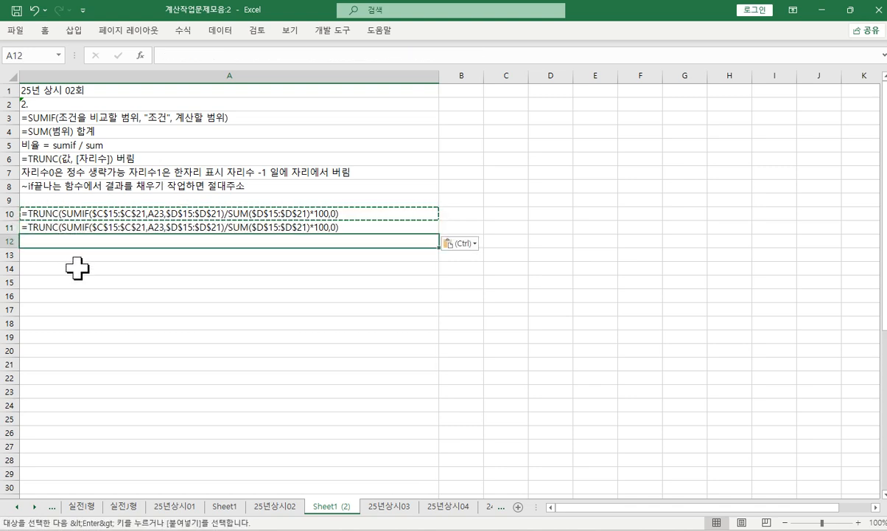
{"action": "key", "text": "ctrl+v"}
{"action": "left_click", "coordinate": [66, 254]}
{"action": "key", "text": "ctrl+v"}
Reduce the formula text in A10 to =SUMIF($C$15:$C$21,A23,$D$15:$D$21).
{"action": "double_click", "coordinate": [63, 214]}
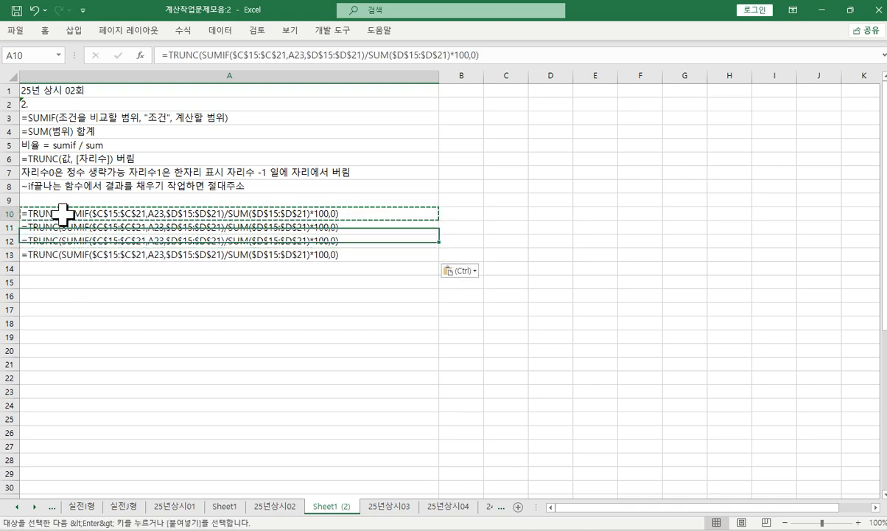
{"action": "left_click_drag", "start_coordinate": [61, 213], "coordinate": [17, 212]}
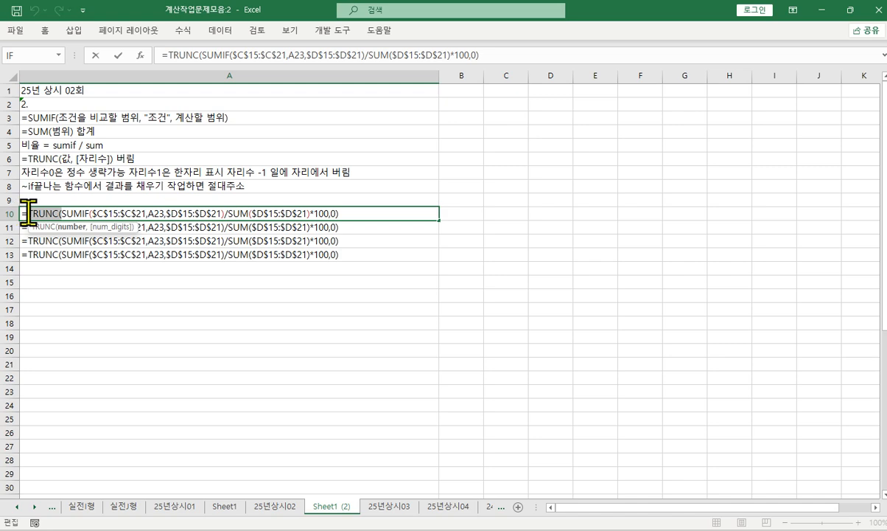
{"action": "key", "text": "Delete"}
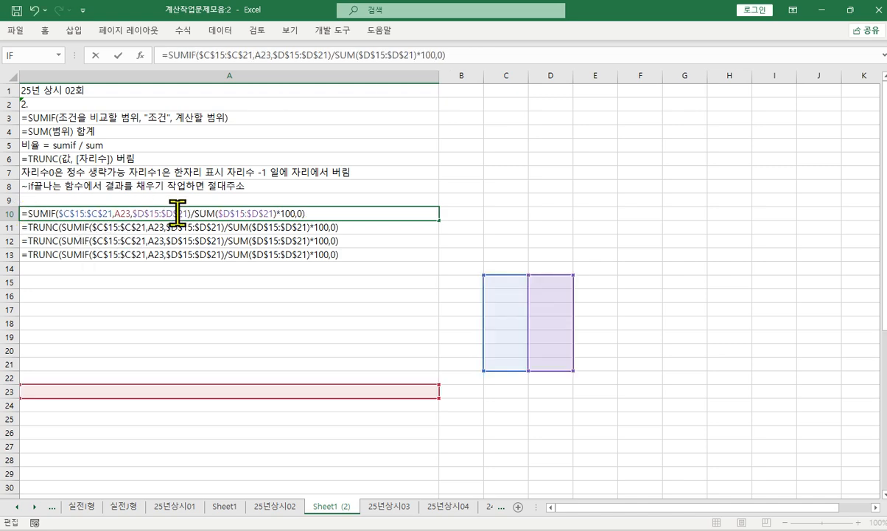
{"action": "left_click_drag", "start_coordinate": [190, 213], "coordinate": [452, 230]}
{"action": "key", "text": "Delete"}
{"action": "key", "text": "Return"}
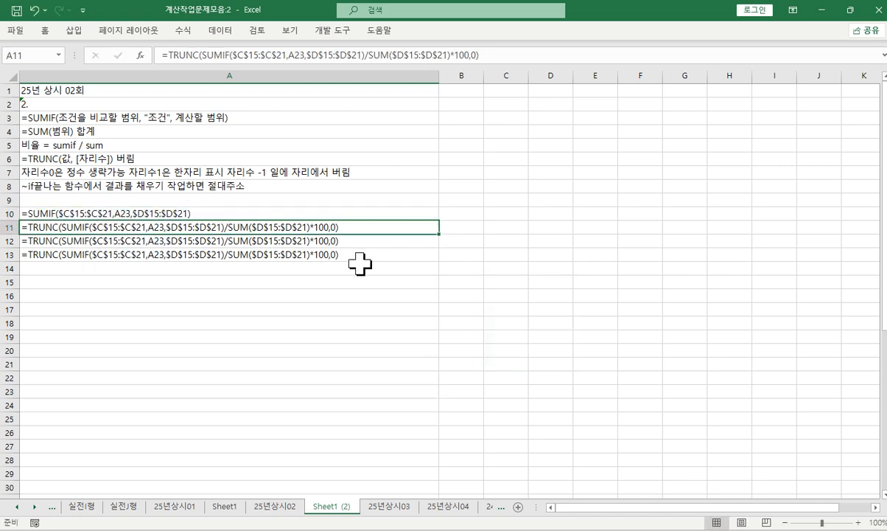
Reduce the formula text in A11 to =SUMIF($C$15:$C$21,A23,$D$15:$D$21)/SUM($D$15:$D$21).
{"action": "double_click", "coordinate": [24, 229]}
{"action": "left_click_drag", "start_coordinate": [27, 228], "coordinate": [63, 227]}
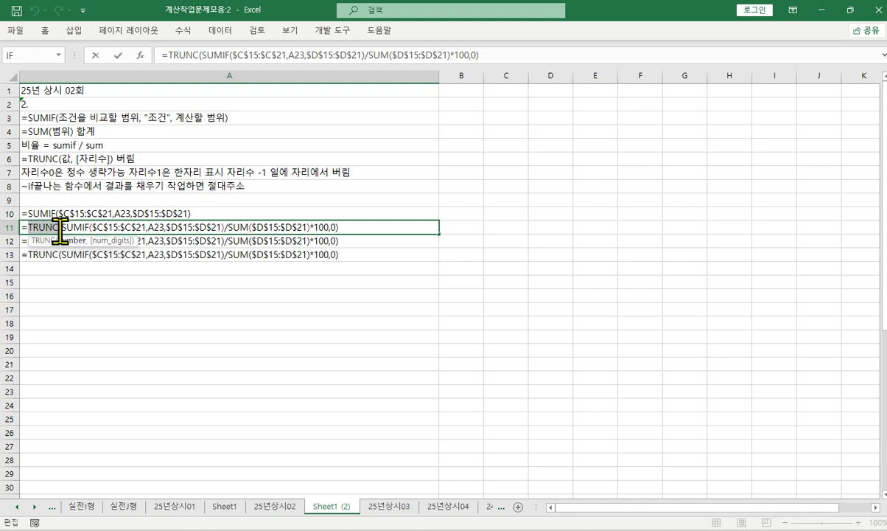
{"action": "key", "text": "Delete"}
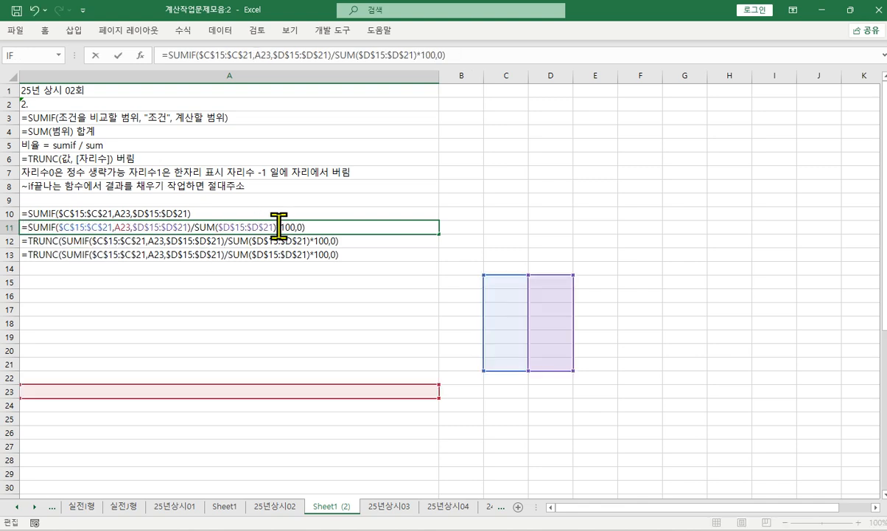
{"action": "left_click_drag", "start_coordinate": [277, 227], "coordinate": [340, 227]}
{"action": "key", "text": "Delete"}
{"action": "key", "text": "Return"}
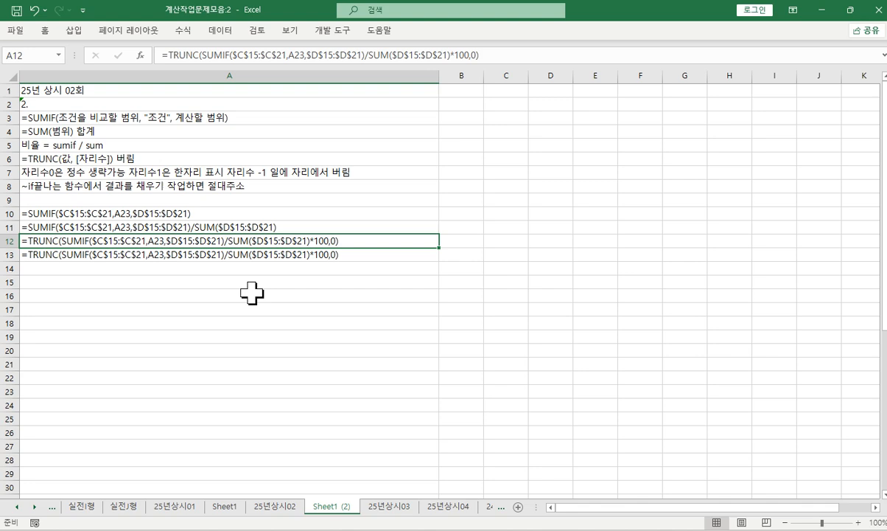
Reduce the formula text in A12 to =SUMIF($C$15:$C$21,A23,$D$15:$D$21)/SUM($D$15:$D$21)*100.
{"action": "double_click", "coordinate": [28, 241]}
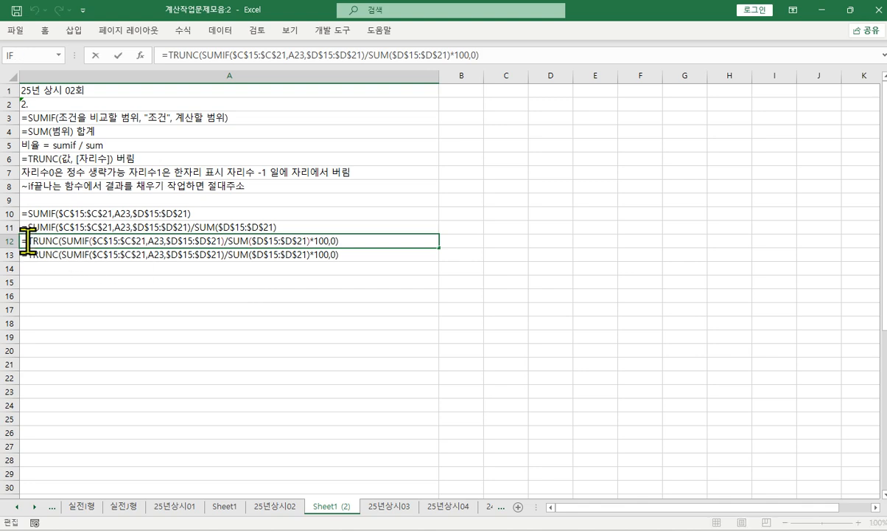
{"action": "left_click_drag", "start_coordinate": [28, 241], "coordinate": [62, 241]}
{"action": "key", "text": "Delete"}
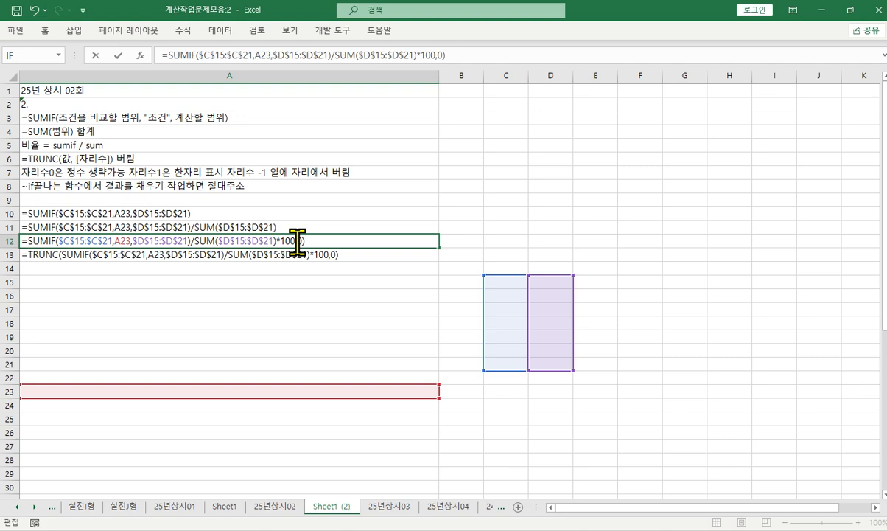
{"action": "left_click", "coordinate": [344, 237]}
{"action": "key", "text": "BackSpace"}
{"action": "key", "text": "BackSpace"}
{"action": "key", "text": "BackSpace"}
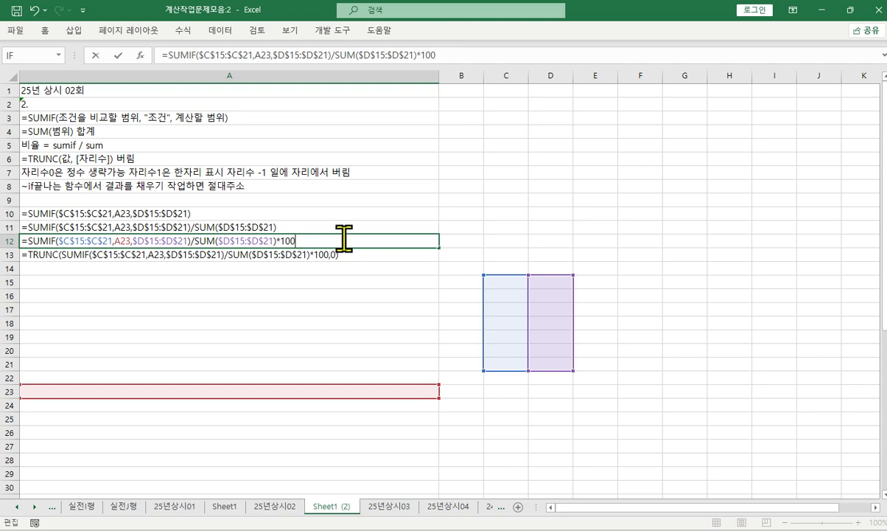
{"action": "key", "text": "Return"}
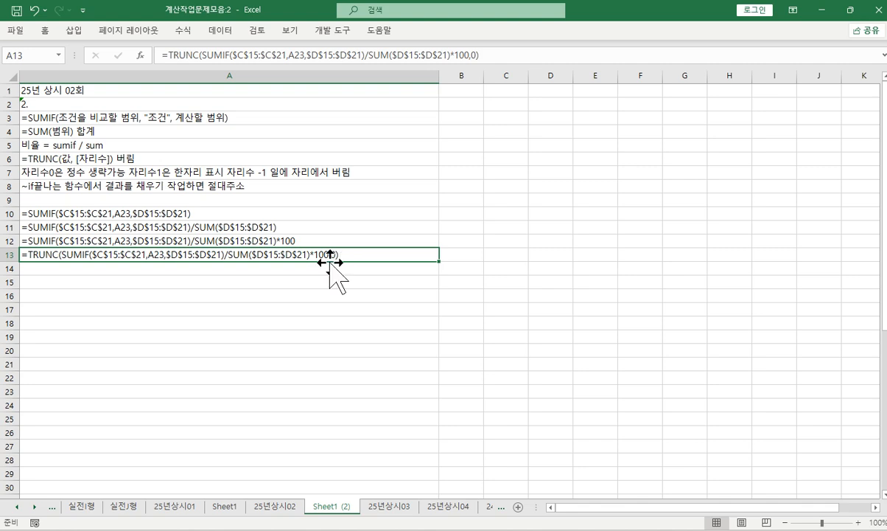
Enter the problem number "5." in A15, leaving one empty row below the formula texts.
{"action": "key", "text": "Down"}
{"action": "key", "text": "Down"}
{"action": "type", "text": "5."}
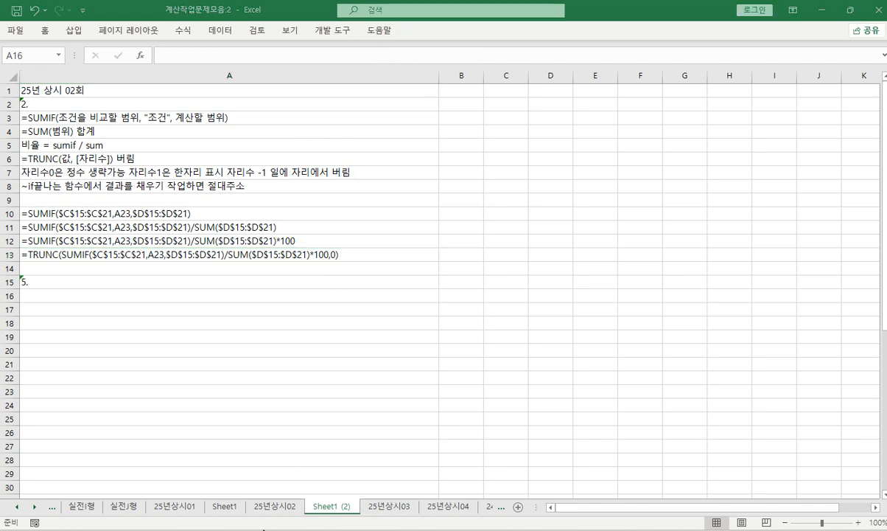
{"action": "key", "text": "Return"}
Color the discount rates in G29:G33 of the <할인율표> on the 25년상시02 sheet red.
{"action": "left_click", "coordinate": [277, 507]}
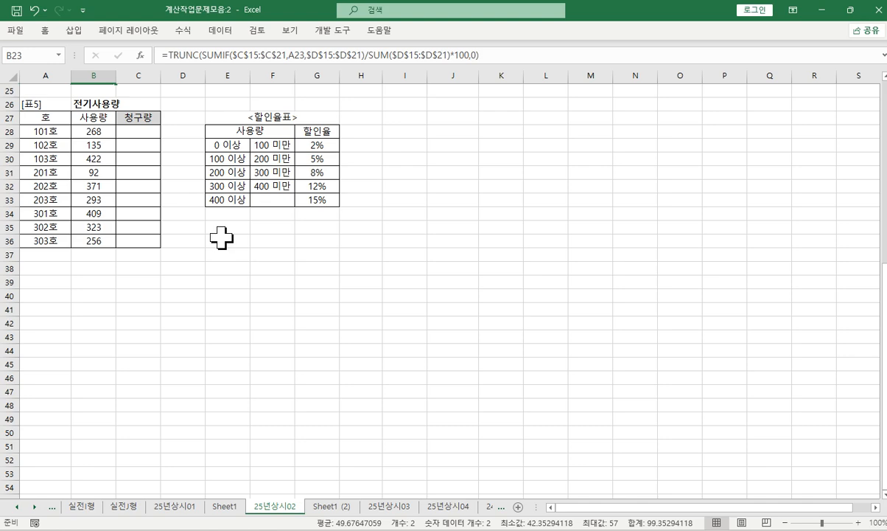
{"action": "left_click", "coordinate": [93, 132]}
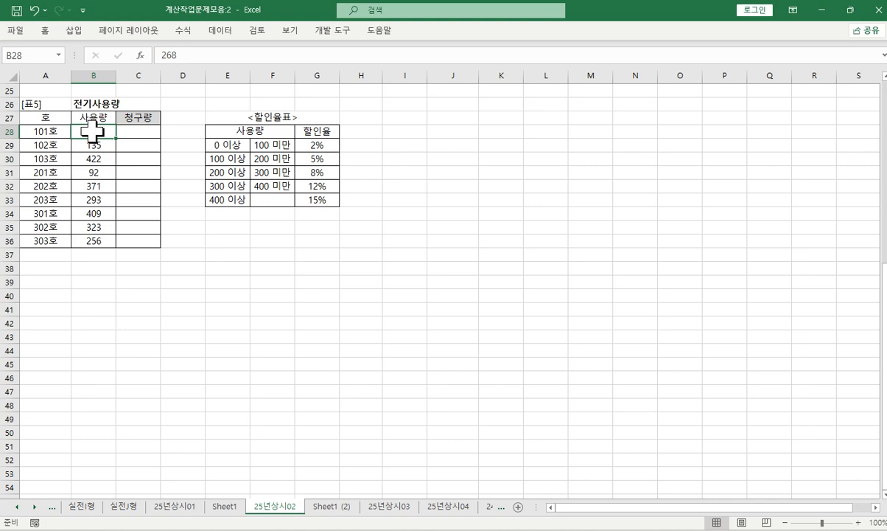
{"action": "left_click_drag", "start_coordinate": [318, 144], "coordinate": [323, 193]}
{"action": "right_click", "coordinate": [323, 193]}
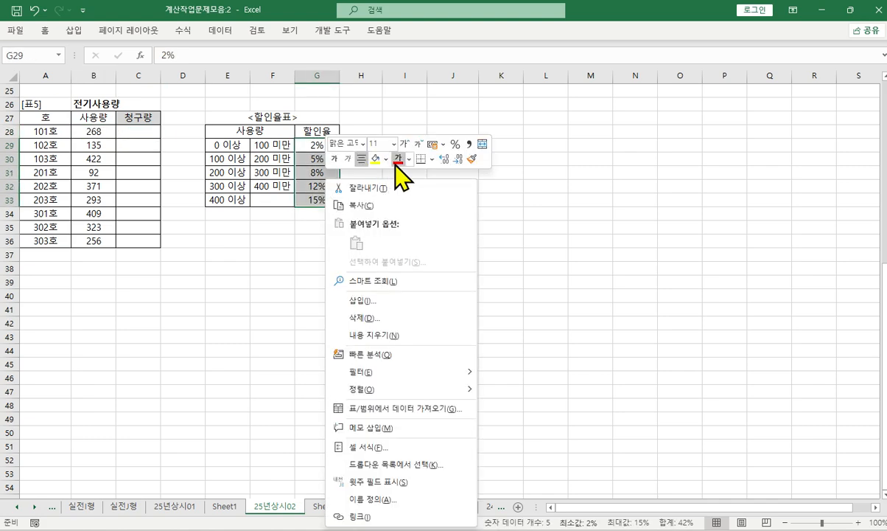
{"action": "left_click", "coordinate": [397, 158]}
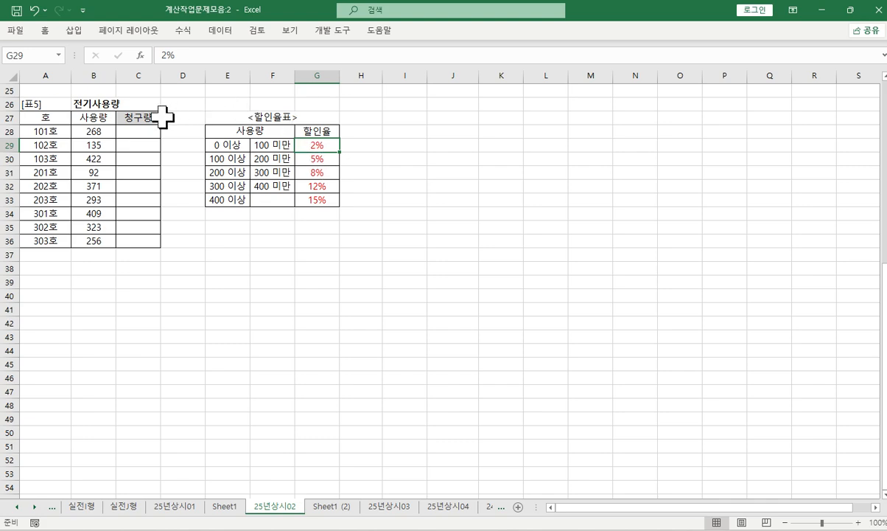
Examine how the 사용량 in B28 and the 할인율 values in G29:G33 relate to the 청구량 cell C28.
{"action": "left_click", "coordinate": [147, 143]}
{"action": "left_click", "coordinate": [133, 132]}
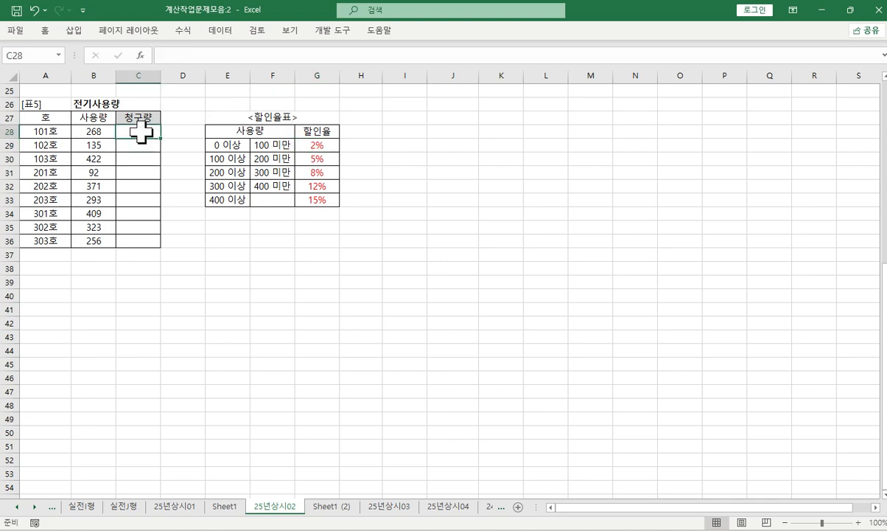
{"action": "left_click", "coordinate": [103, 133]}
{"action": "left_click_drag", "start_coordinate": [315, 146], "coordinate": [317, 200]}
{"action": "left_click", "coordinate": [146, 134]}
{"action": "left_click", "coordinate": [94, 132]}
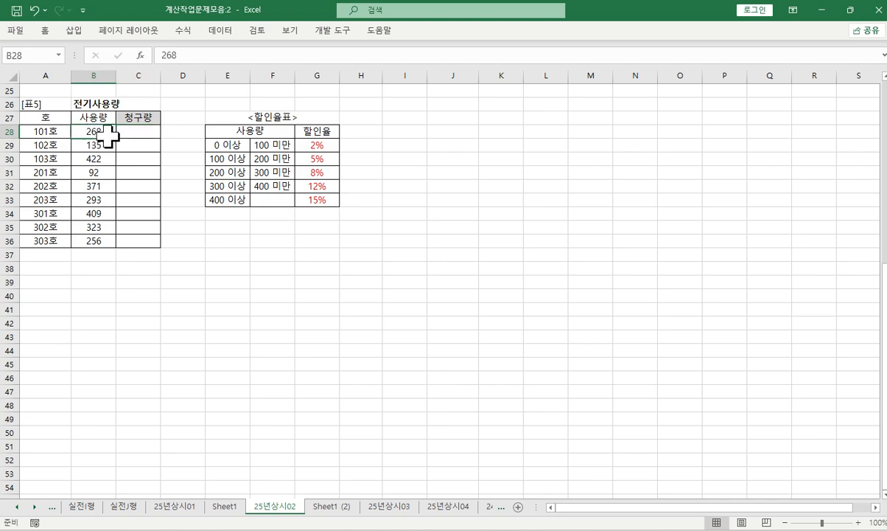
Enter the note "수직찾기참조함수/찾아서뽑을 범위 먼저 확인/ 첫열이 찾을려는 값의 목록" in A16 of Sheet1 (2), under problem 5.
{"action": "left_click", "coordinate": [137, 134]}
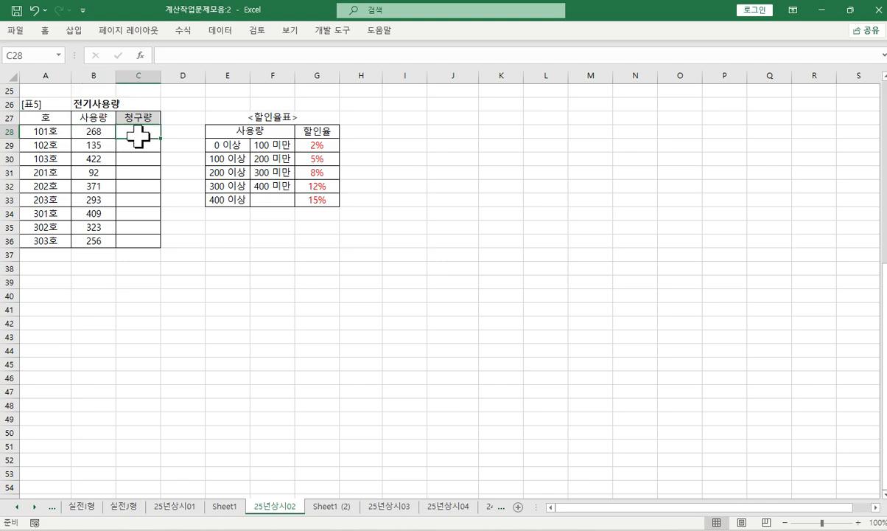
{"action": "left_click_drag", "start_coordinate": [317, 146], "coordinate": [320, 200]}
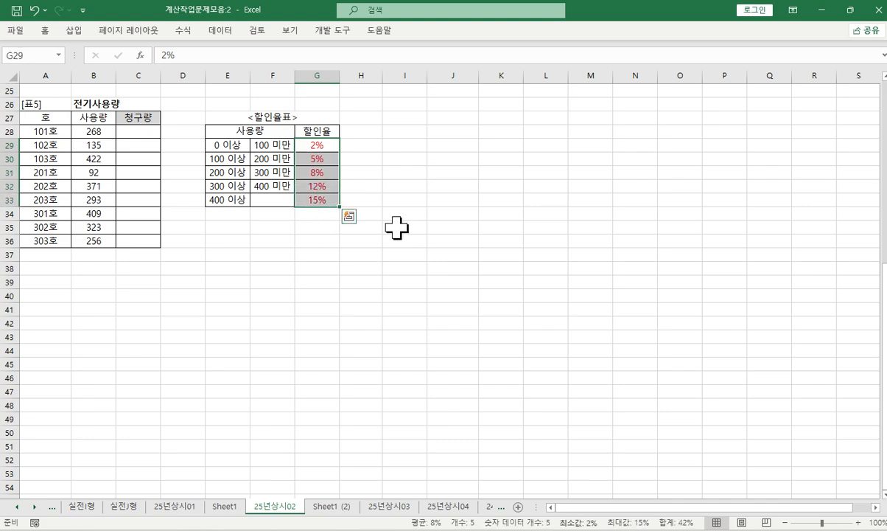
{"action": "left_click", "coordinate": [332, 507]}
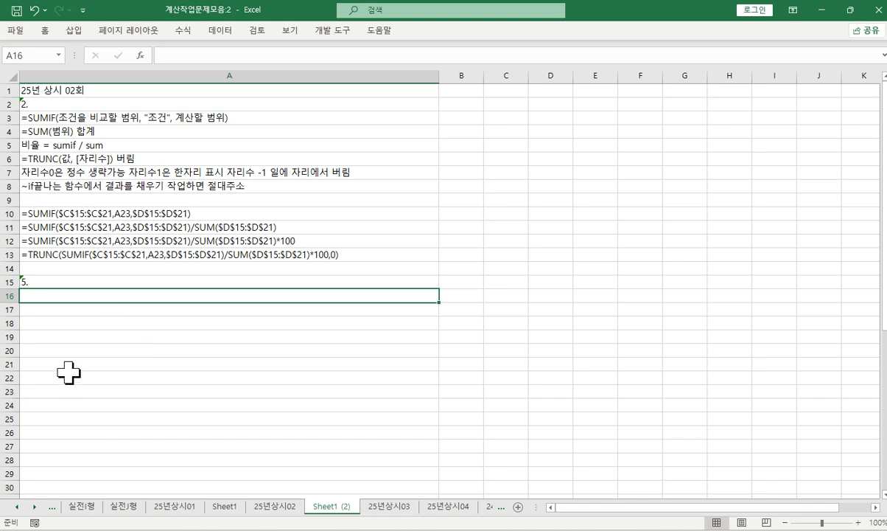
{"action": "key", "text": "F2"}
{"action": "type", "text": "수직찾"}
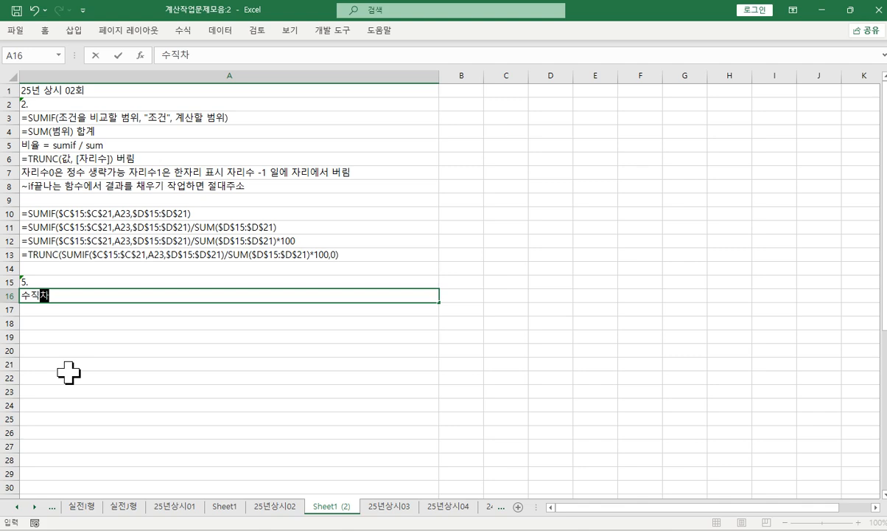
{"action": "type", "text": "기참좋"}
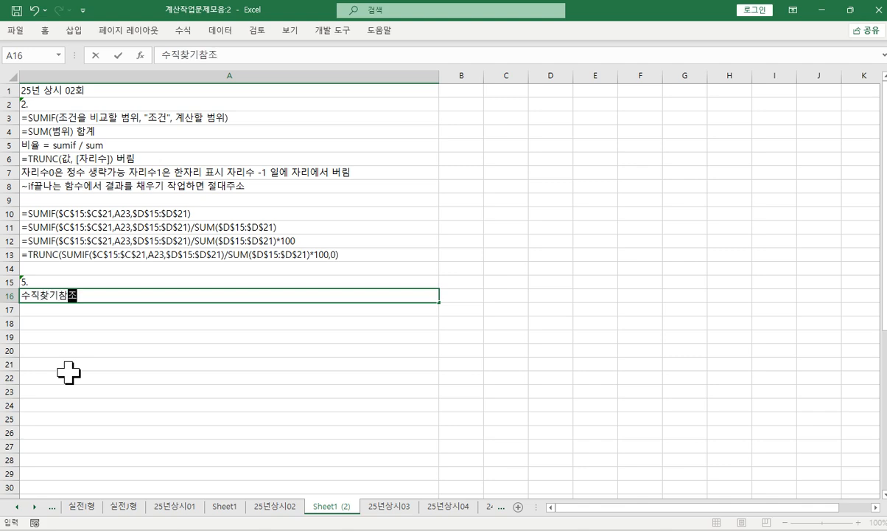
{"action": "type", "text": "함수/"}
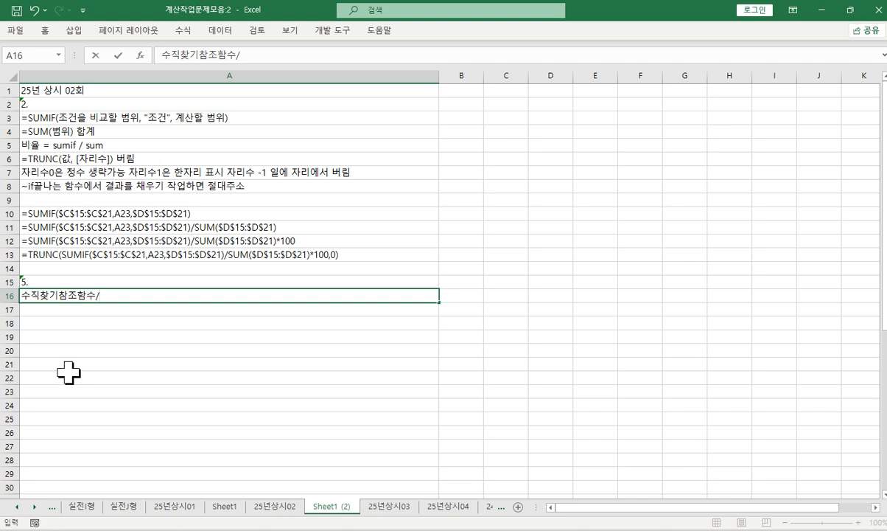
{"action": "type", "text": "찾아서"}
{"action": "type", "text": "뽑을 범윌ㄹ"}
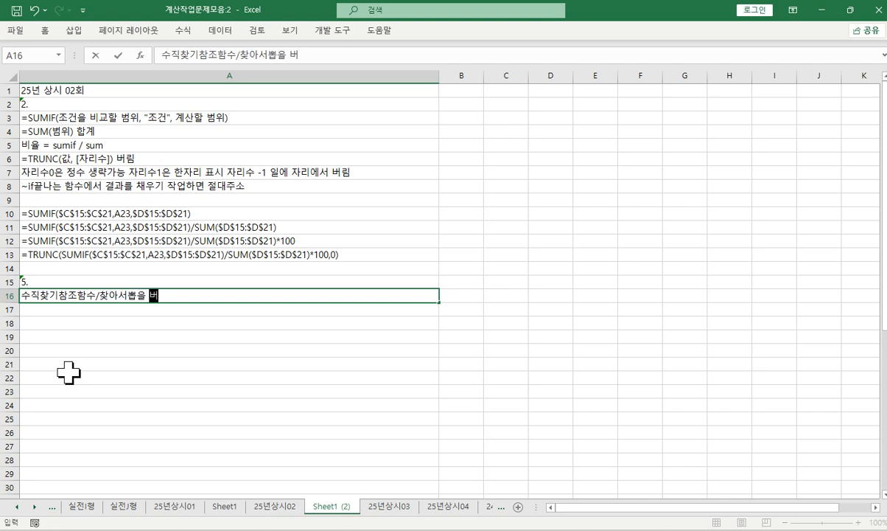
{"action": "key", "text": "BackSpace"}
{"action": "key", "text": "BackSpace"}
{"action": "type", "text": "위 먼저"}
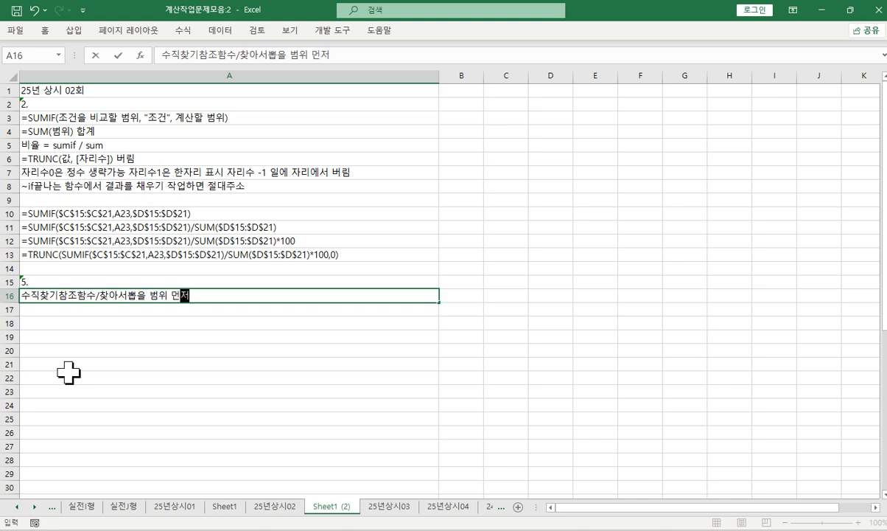
{"action": "type", "text": " 확인/"}
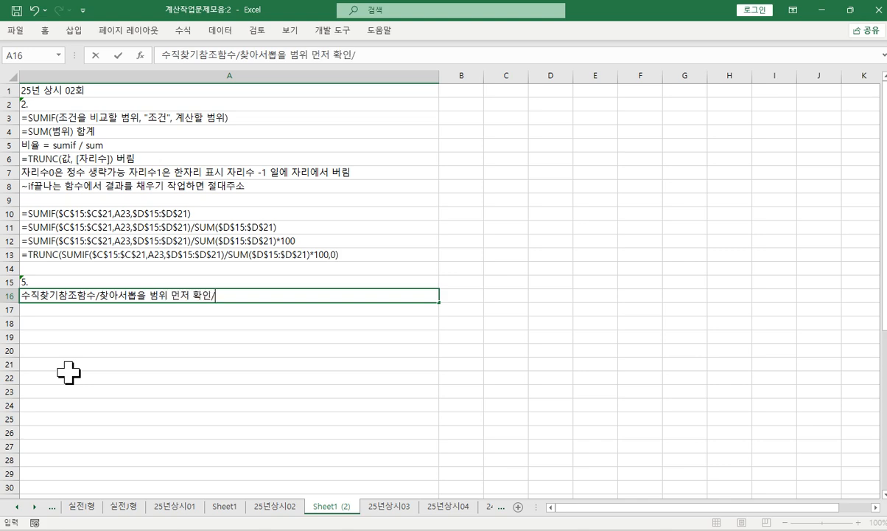
{"action": "type", "text": " 첫열이 "}
{"action": "type", "text": "찾을"}
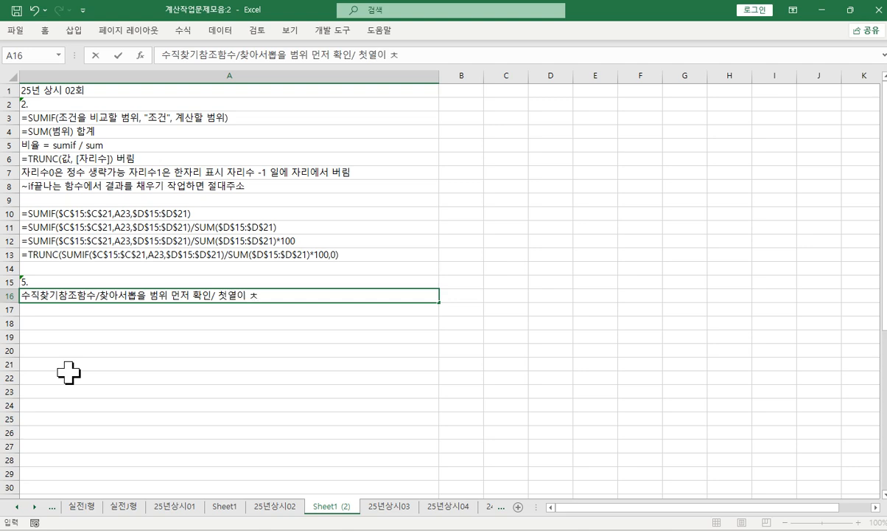
{"action": "type", "text": "려는 값의 "}
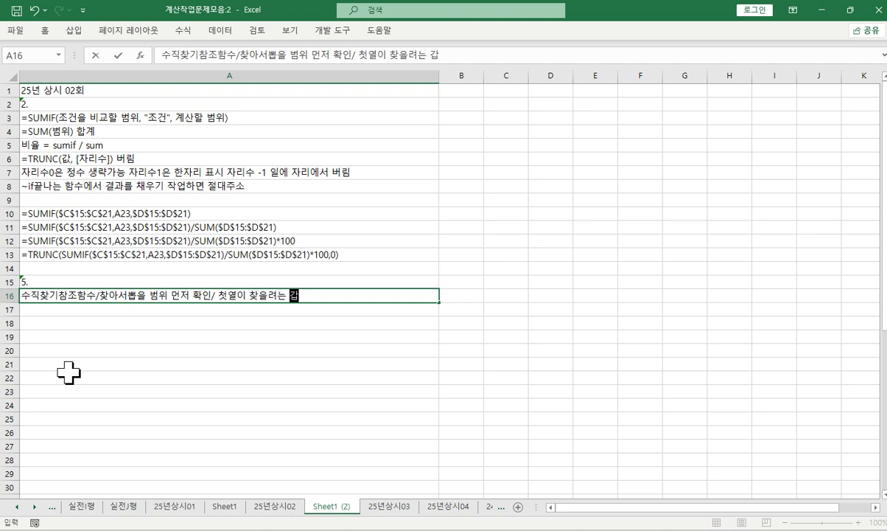
{"action": "type", "text": "목록"}
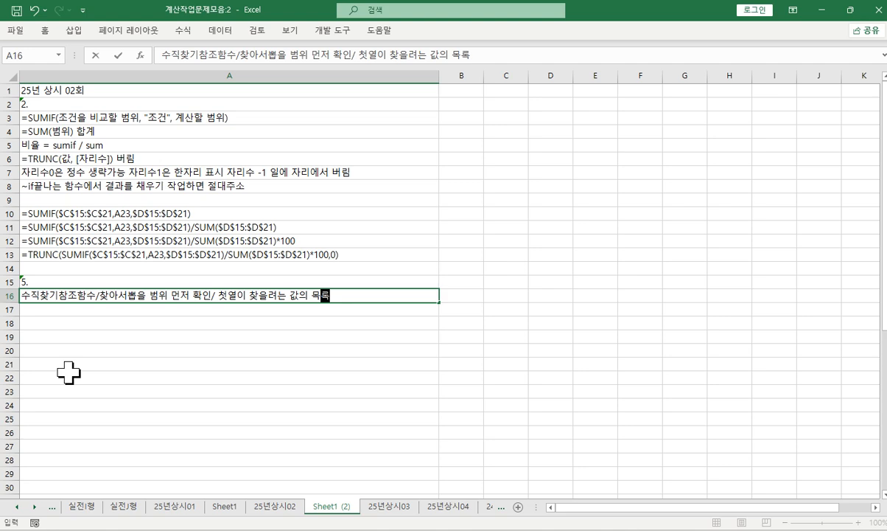
{"action": "key", "text": "Return"}
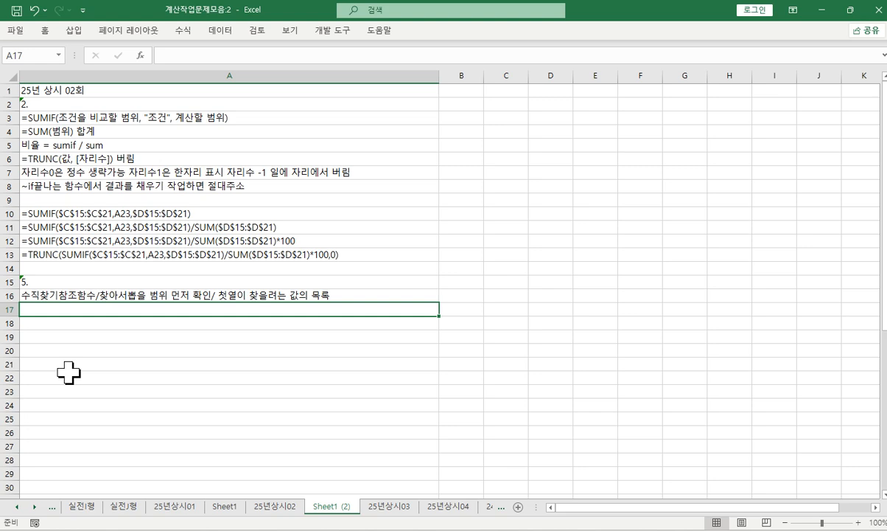
Enter the syntax note "=VLOOKUP(찾으려는 값, 찾아서 뽑을 범위로 절대주소, 뽑을 열번호, 방법)" in A17.
{"action": "type", "text": "=피"}
{"action": "key", "text": "BackSpace"}
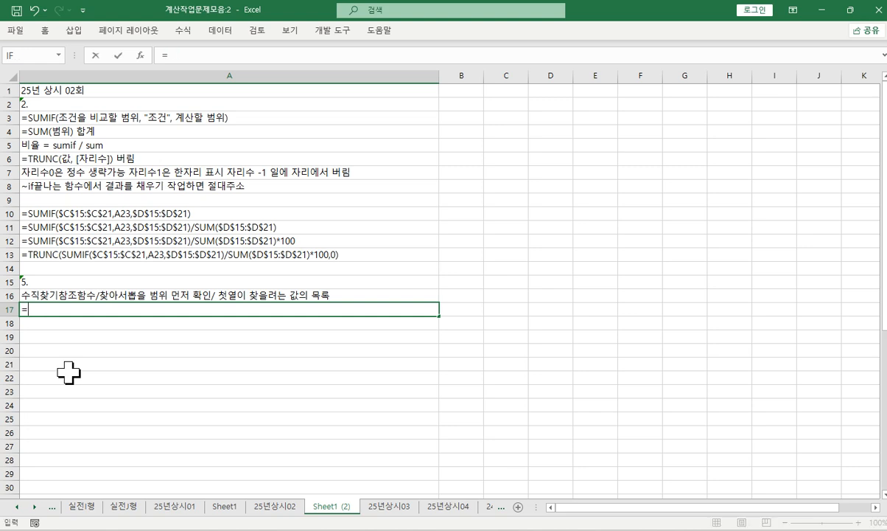
{"action": "type", "text": "vl"}
{"action": "key", "text": "Tab"}
{"action": "type", "text": "차"}
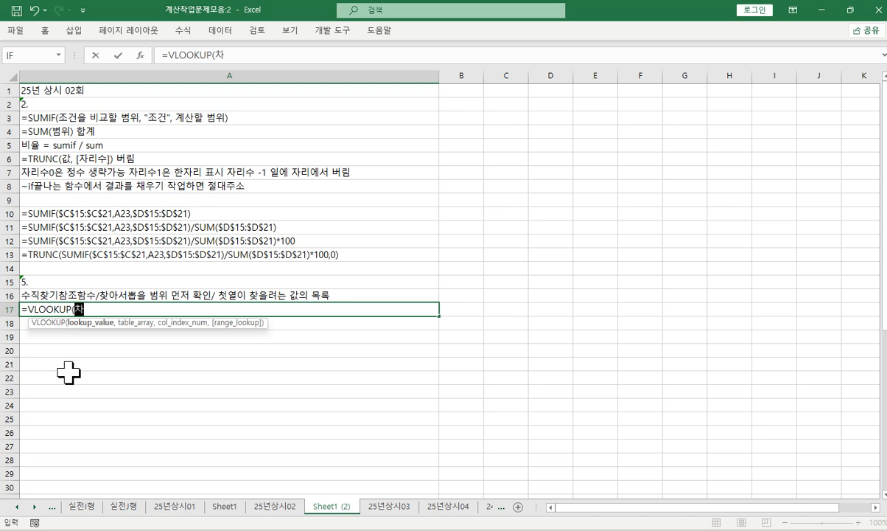
{"action": "type", "text": "찾으려는"}
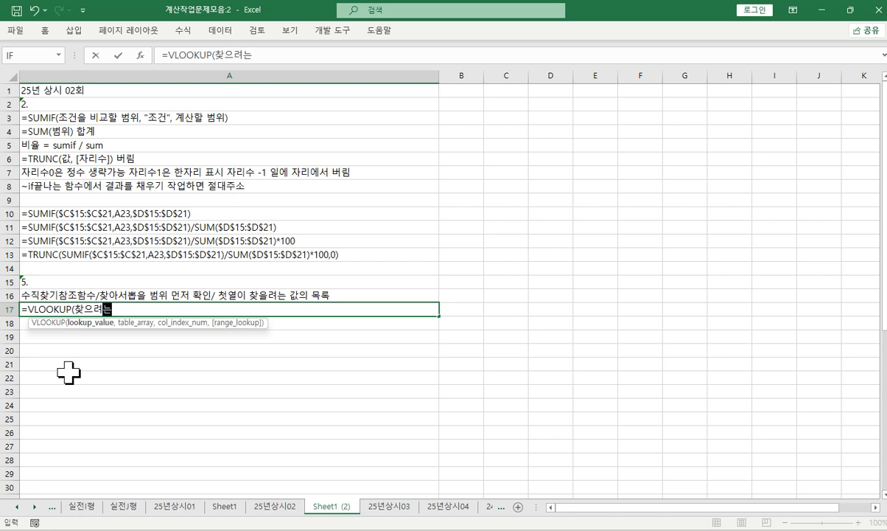
{"action": "type", "text": " 값, 찾아서"}
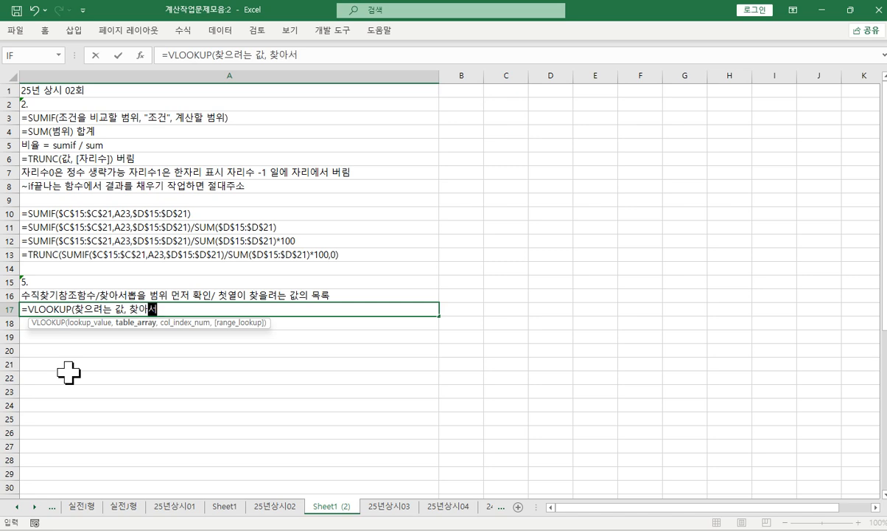
{"action": "type", "text": " 뽑을 범윌"}
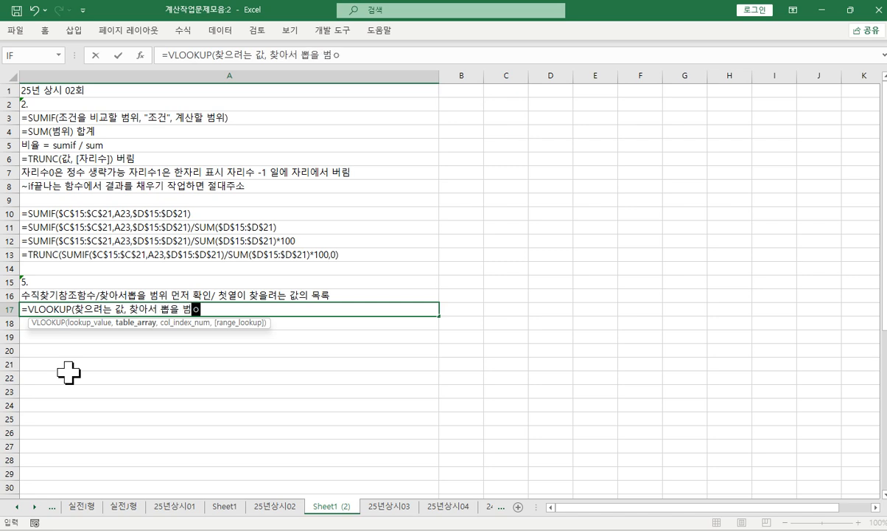
{"action": "type", "text": "로 절대주소"}
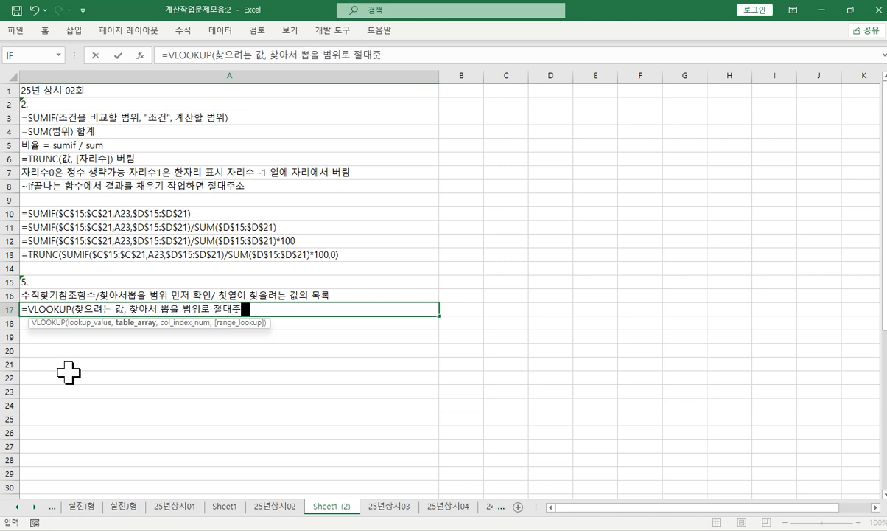
{"action": "type", "text": ", 뽑"}
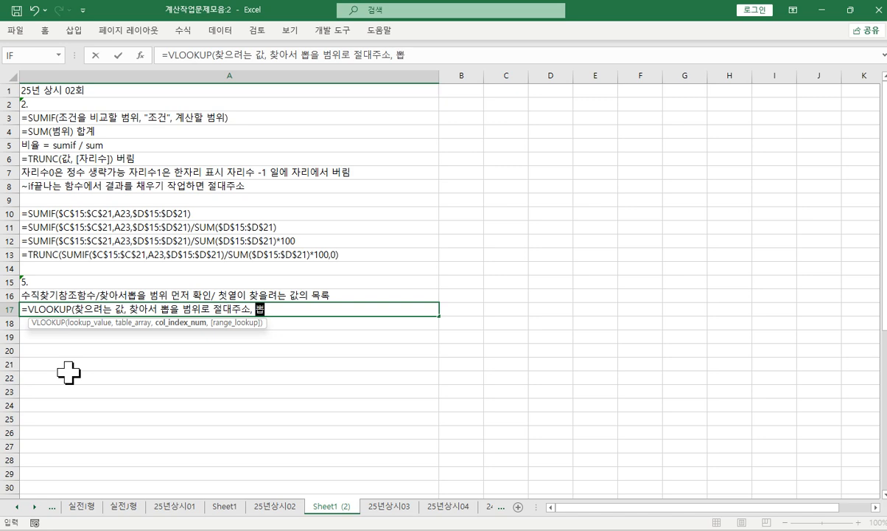
{"action": "type", "text": "을 열"}
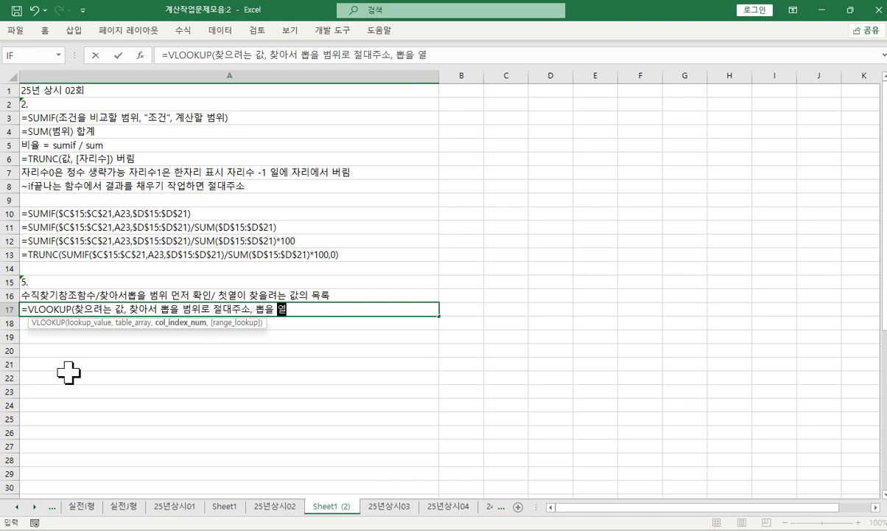
{"action": "type", "text": "버ㄴ호,"}
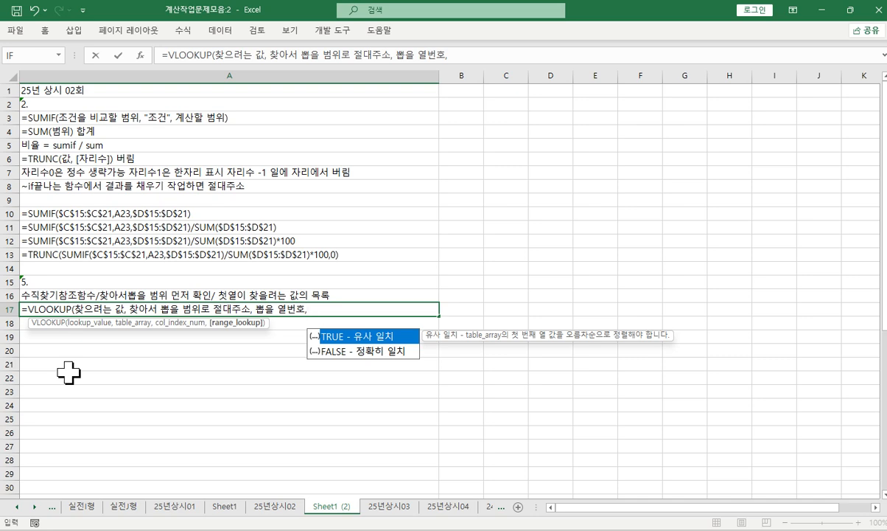
{"action": "type", "text": "방법)"}
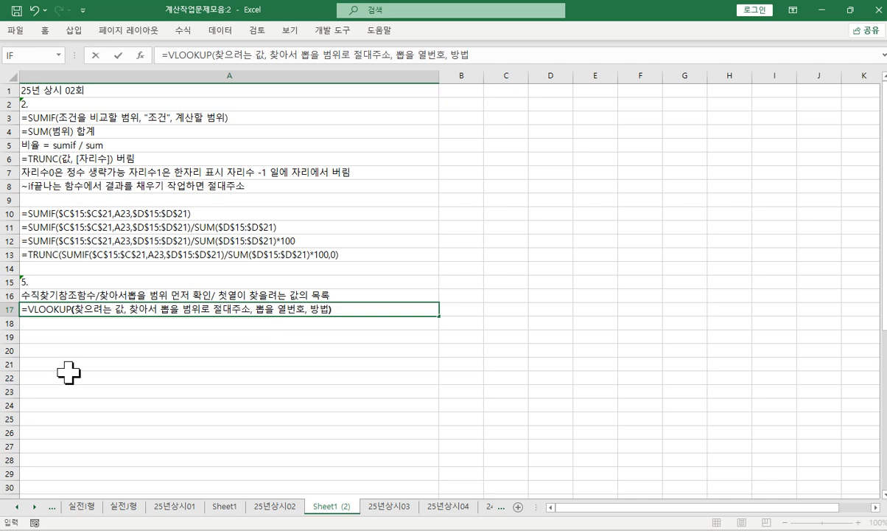
{"action": "key", "text": "Return"}
Enter the exact-match note "방법0은 정확히 일치" in A18.
{"action": "type", "text": "방법"}
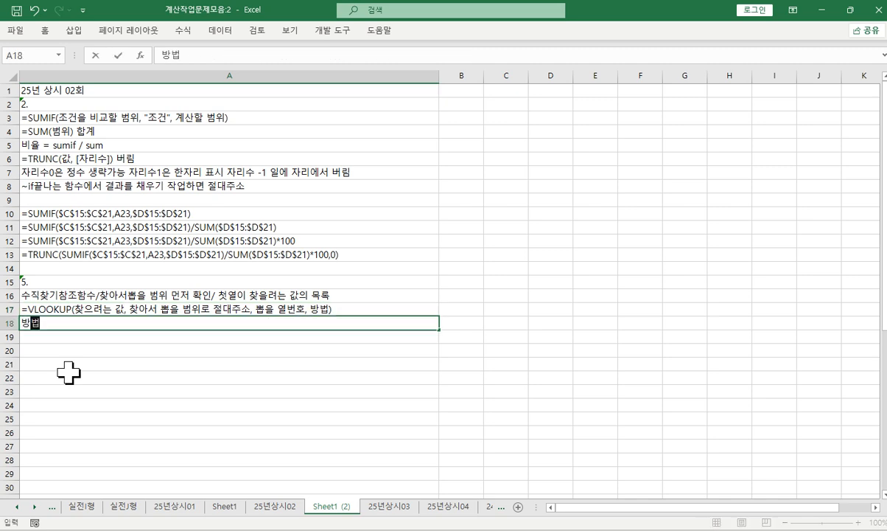
{"action": "type", "text": "0은 정"}
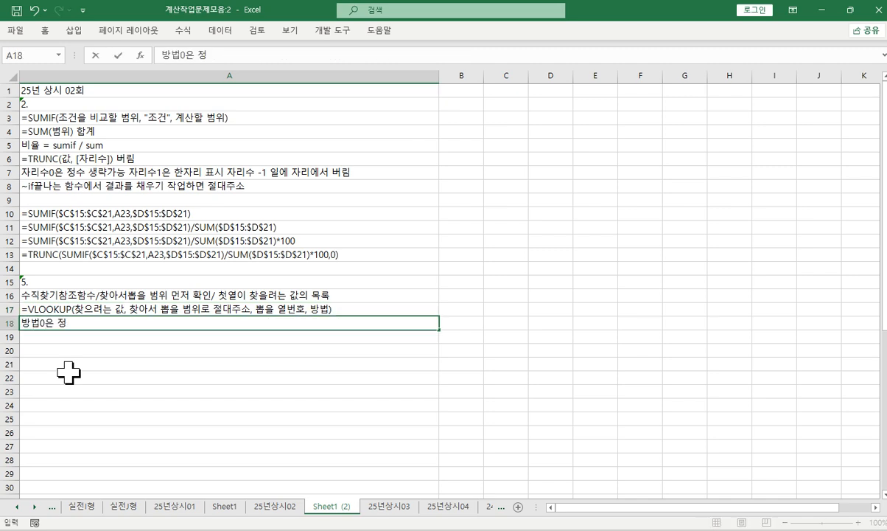
{"action": "type", "text": "확히 일치"}
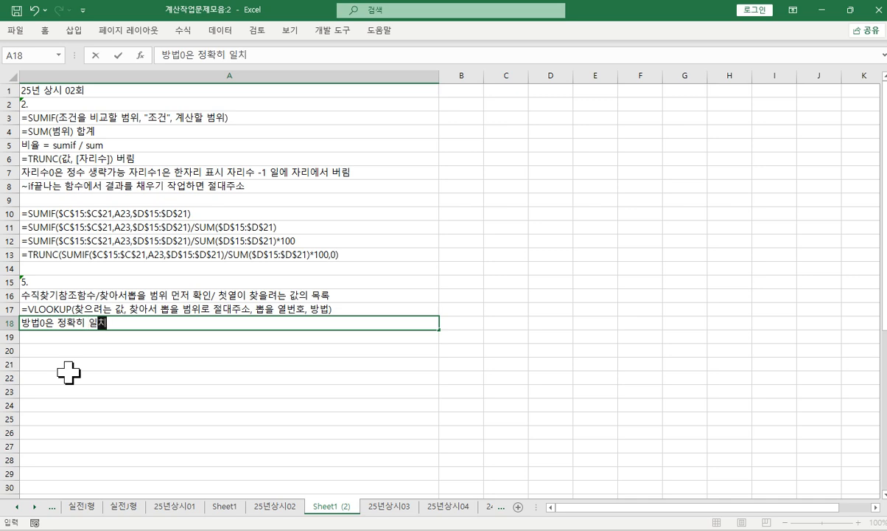
{"action": "key", "text": "Return"}
Enter the approximate-match note "방법1은 유사일치 숫자가 오름차순 생략가능 계급값(구간값) 작은값" in A19.
{"action": "type", "text": "방법1은 유사"}
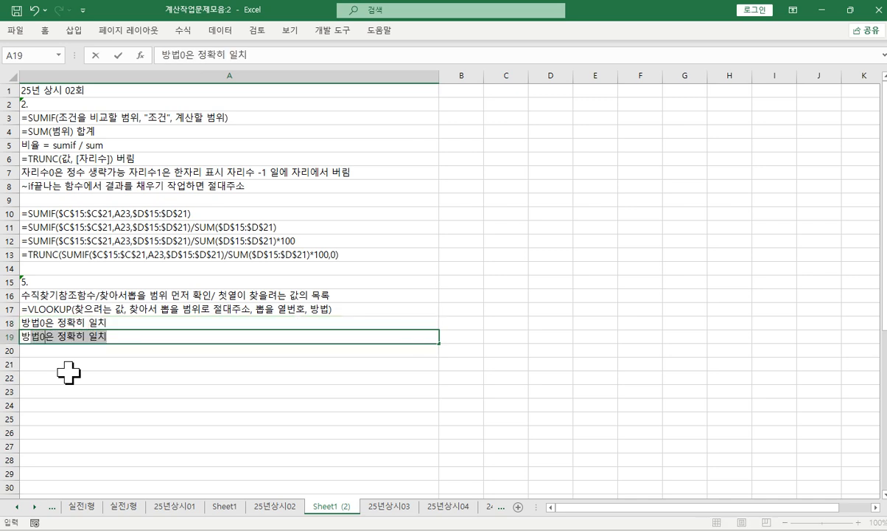
{"action": "type", "text": "일ㅊ"}
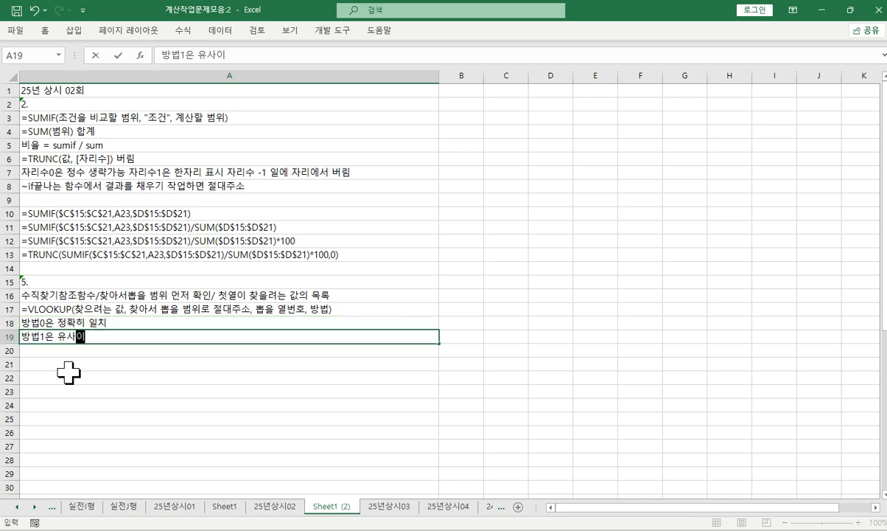
{"action": "type", "text": "ㅣ 숫ㅈㅏ가 오름ㅊ"}
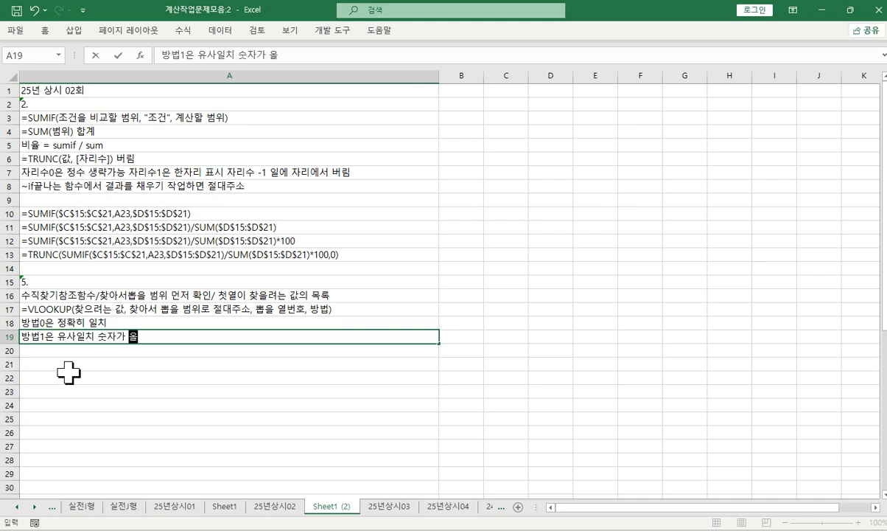
{"action": "type", "text": "ㅏ순"}
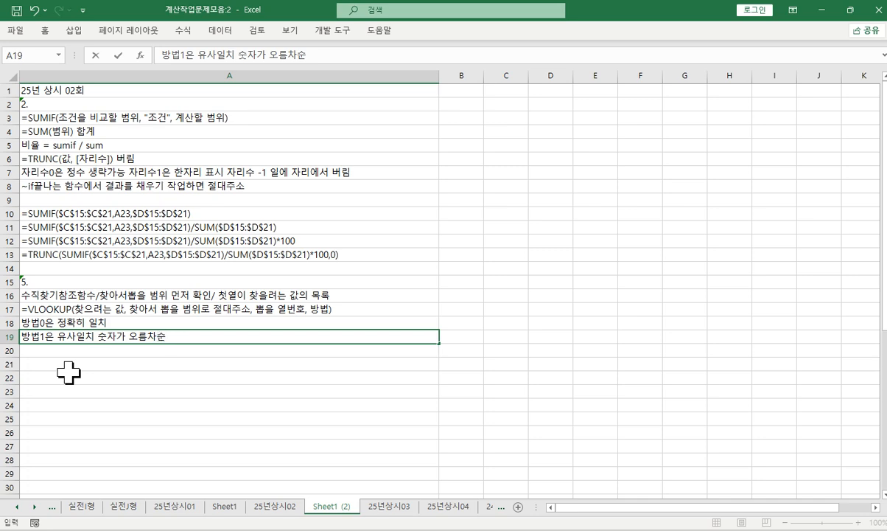
{"action": "type", "text": " 생략간ㅡㅇ"}
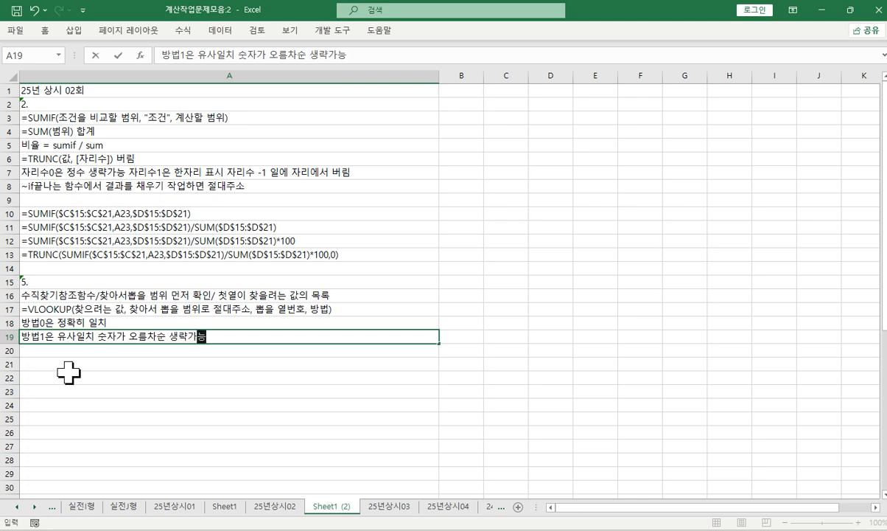
{"action": "type", "text": " ㅊ"}
{"action": "key", "text": "BackSpace"}
{"action": "type", "text": "ㄱㅔㅅ,"}
{"action": "key", "text": "BackSpace"}
{"action": "key", "text": "BackSpace"}
{"action": "type", "text": "ㄱㅔㄱㅡㅂㄱㅏㅂㅅ"}
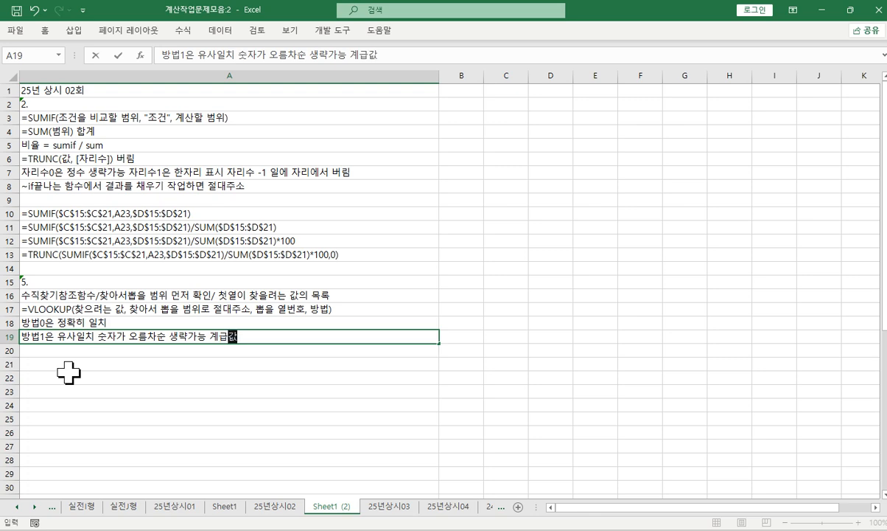
{"action": "type", "text": "(ㄱㅜㄱㅏㄴㄱㅏㅂㅅ)"}
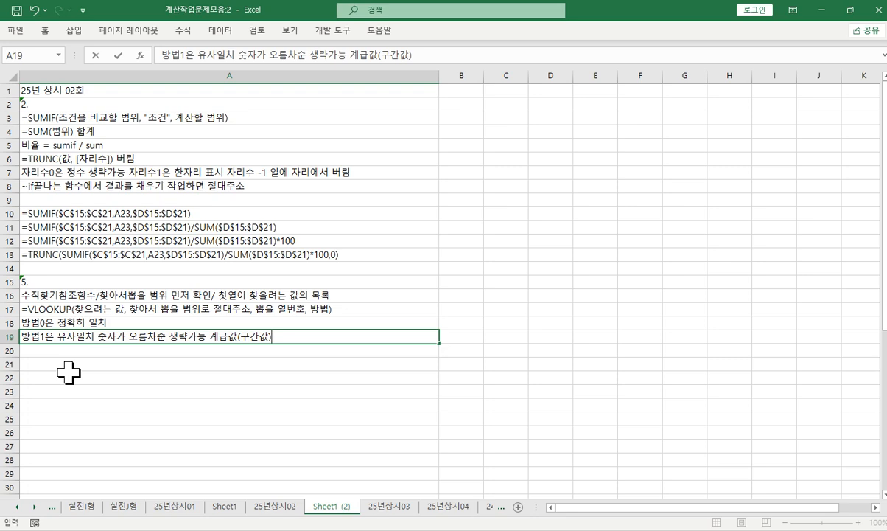
{"action": "type", "text": " ㅈㅏㄱㅇㅡㄴㄱㅏㅂㅅ"}
{"action": "key", "text": "Return"}
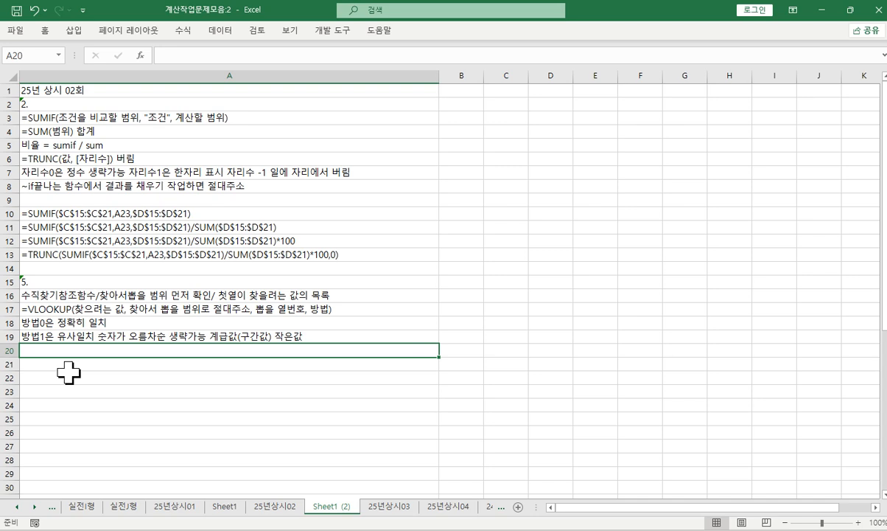
Start the rounding notes by entering "=ROUND(" in A20 and "=ROUNDDOWN(" in A21.
{"action": "type", "text": "="}
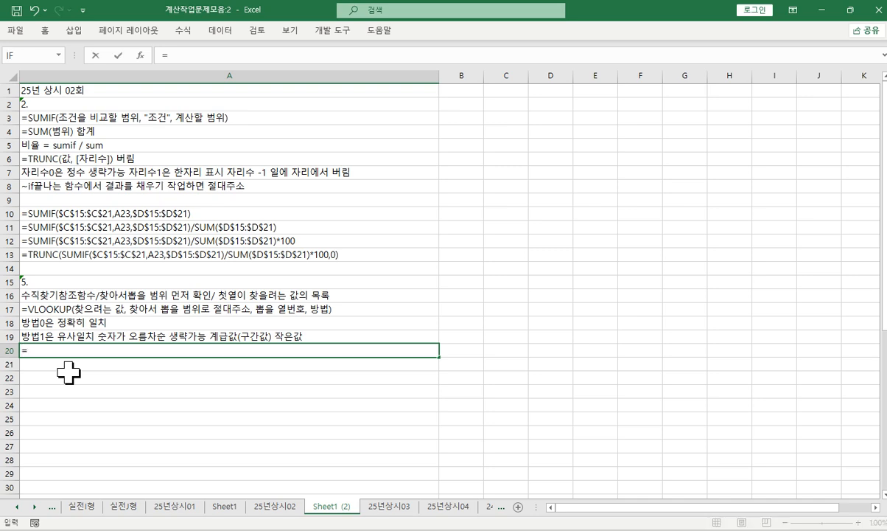
{"action": "type", "text": "ro"}
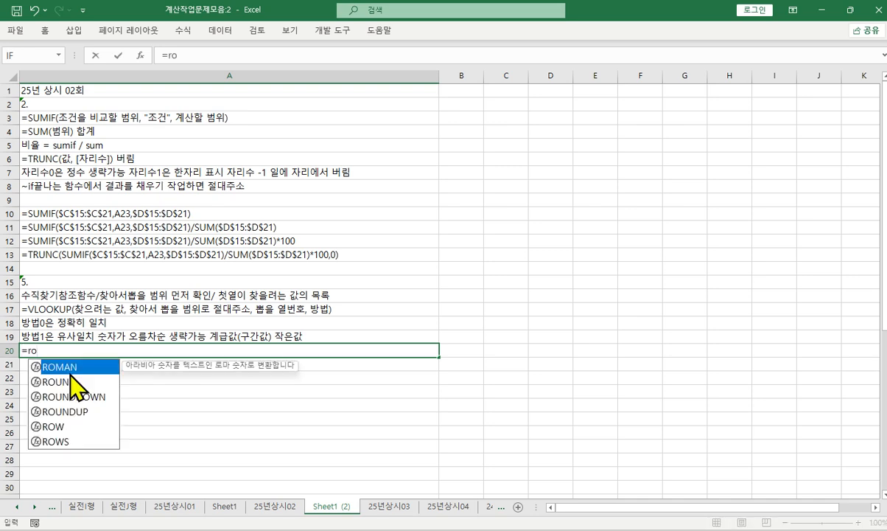
{"action": "double_click", "coordinate": [71, 380]}
{"action": "key", "text": "Return"}
{"action": "type", "text": "=r"}
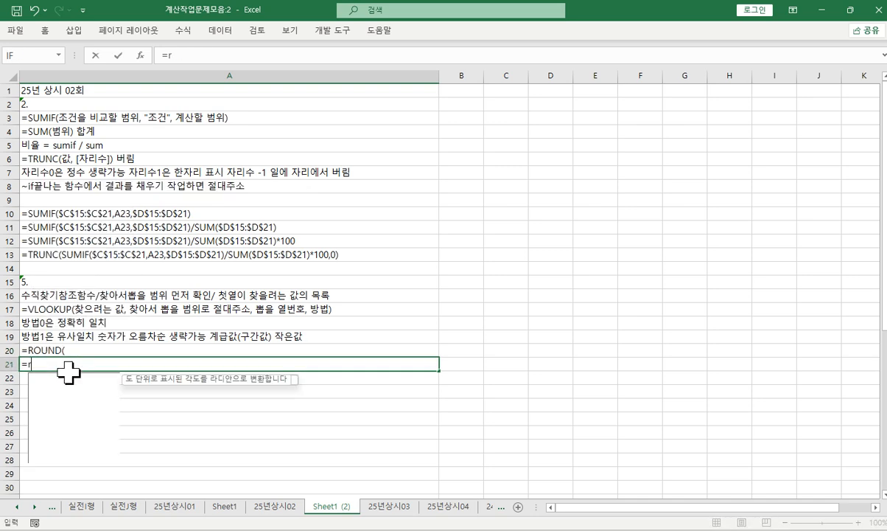
{"action": "type", "text": "o"}
{"action": "left_click", "coordinate": [81, 410]}
{"action": "double_click", "coordinate": [77, 411]}
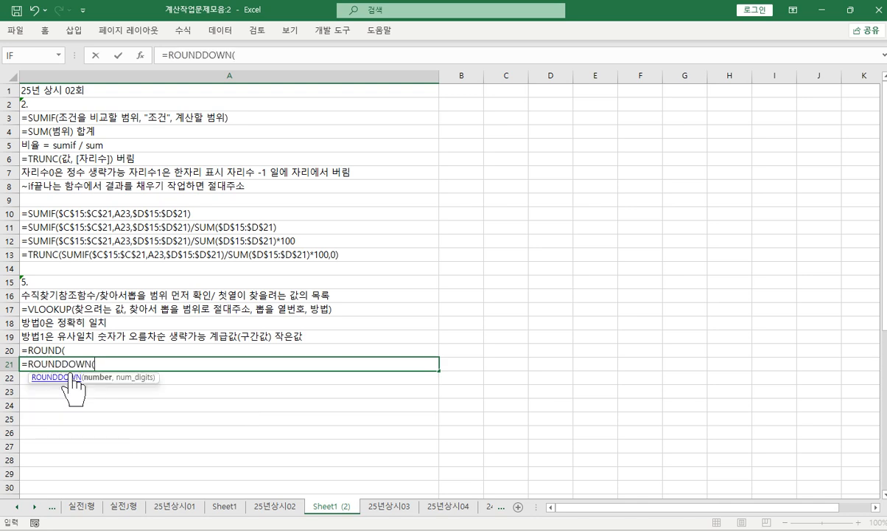
{"action": "key", "text": "Return"}
Write the syntax note "=ROUNDUP(값, 자리수)" in A22.
{"action": "type", "text": "=rou"}
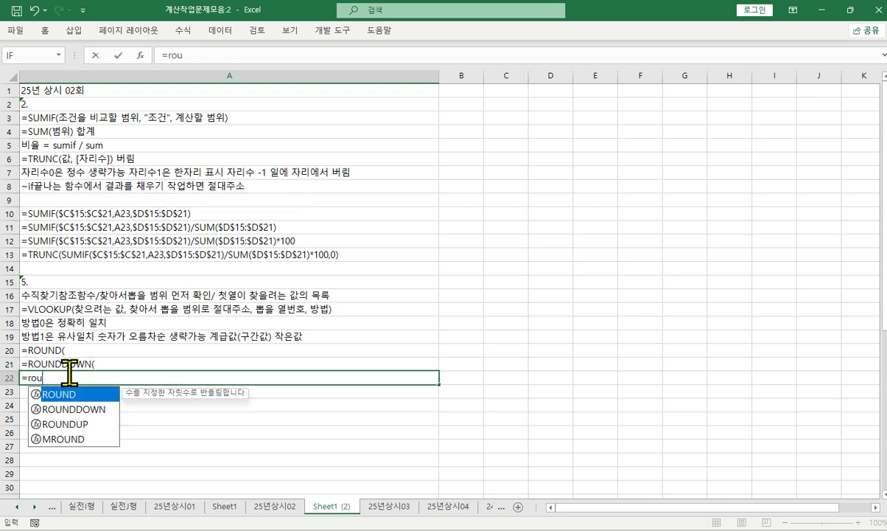
{"action": "key", "text": "Down"}
{"action": "key", "text": "Down"}
{"action": "key", "text": "Tab"}
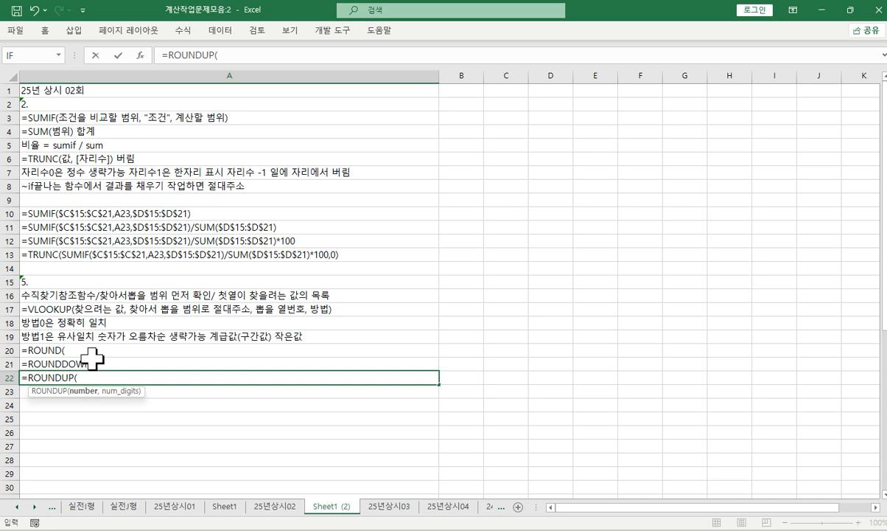
{"action": "type", "text": "r값, 자리수"}
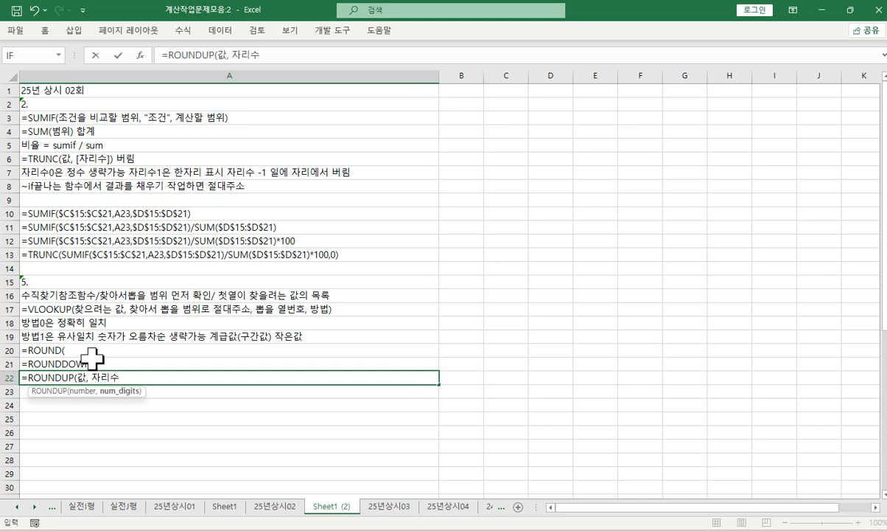
{"action": "type", "text": ")"}
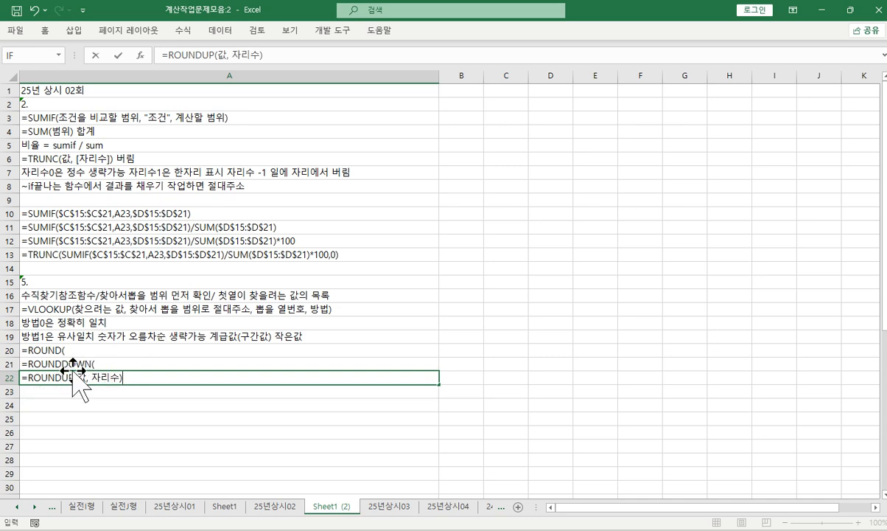
Copy the arguments "값, 자리수)" from the ROUNDUP note to complete the ROUNDDOWN note in A21 and the ROUND note in A20.
{"action": "left_click_drag", "start_coordinate": [78, 376], "coordinate": [224, 386]}
{"action": "key", "text": "ctrl+c"}
{"action": "key", "text": "Return"}
{"action": "double_click", "coordinate": [129, 363]}
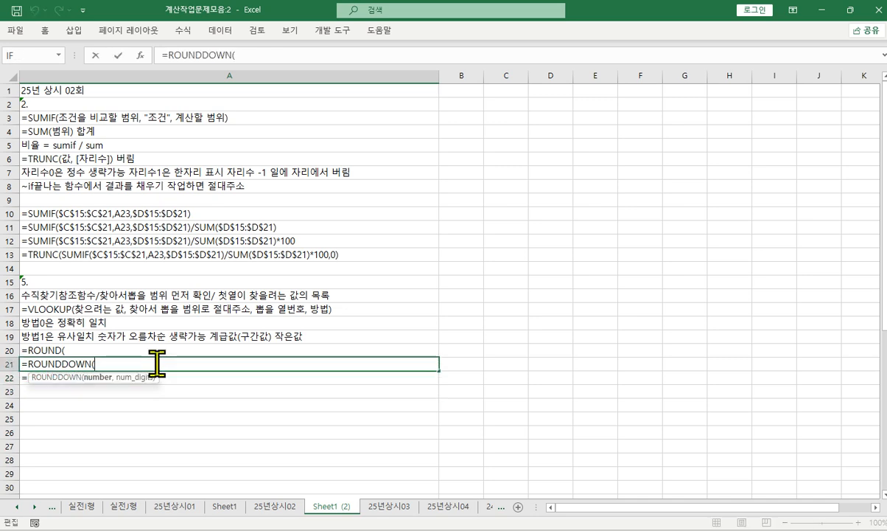
{"action": "key", "text": "ctrl+v"}
{"action": "key", "text": "Return"}
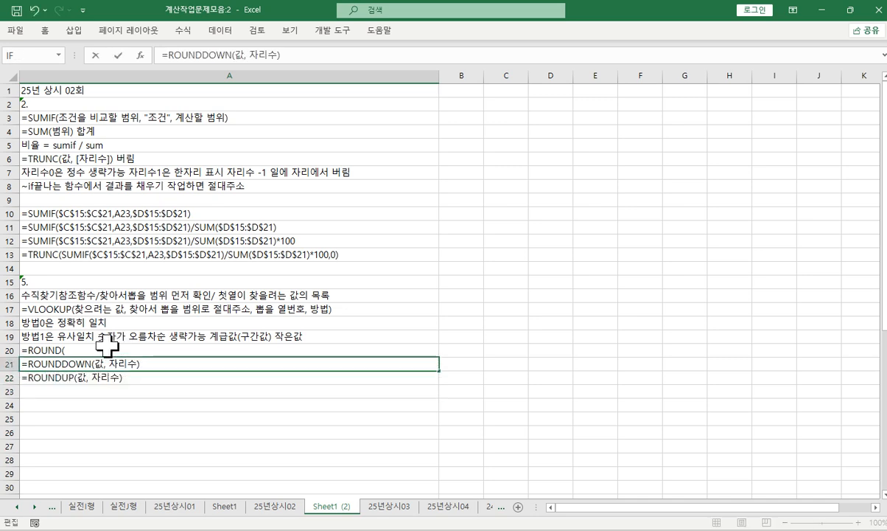
{"action": "left_click", "coordinate": [114, 350]}
{"action": "double_click", "coordinate": [117, 351]}
{"action": "key", "text": "ctrl+v"}
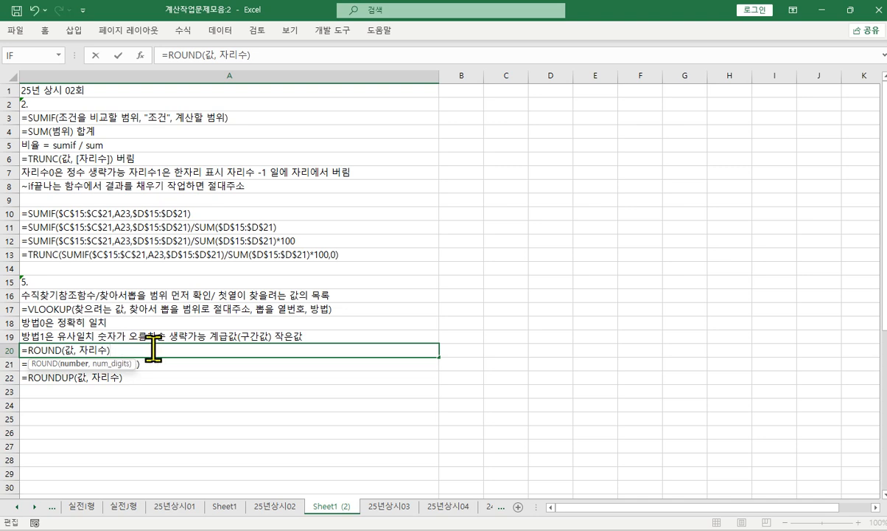
Append the descriptions "반올림" to the ROUND note, "내림" to the ROUNDDOWN note and "올림" to the ROUNDUP note.
{"action": "type", "text": "반올림"}
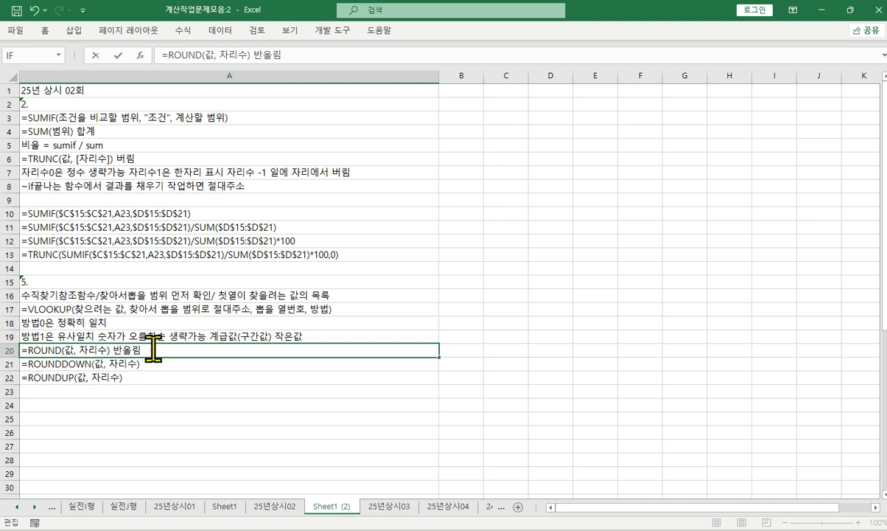
{"action": "key", "text": "Return"}
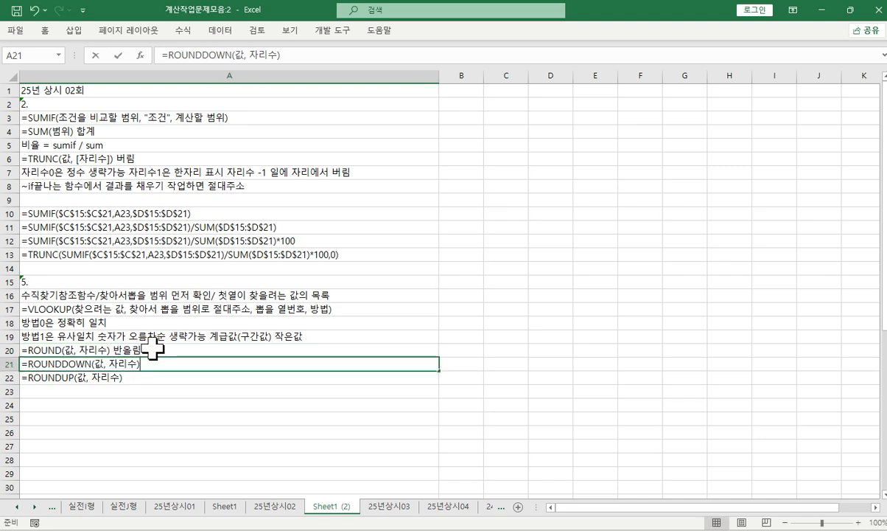
{"action": "key", "text": "F2"}
{"action": "type", "text": "내림"}
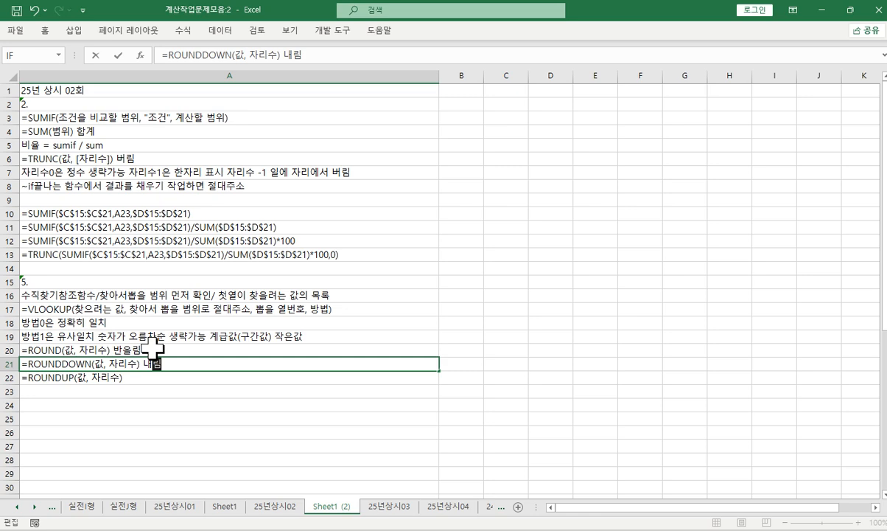
{"action": "key", "text": "Return"}
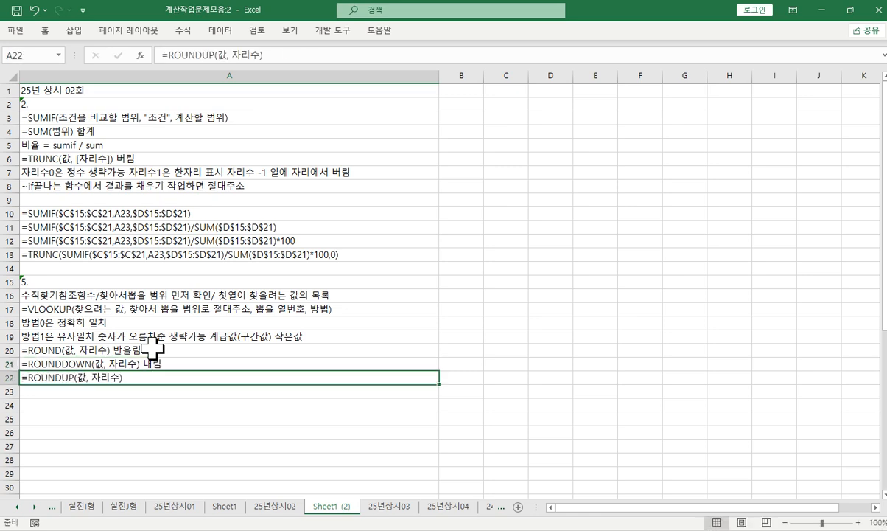
{"action": "key", "text": "F2"}
{"action": "type", "text": "올림"}
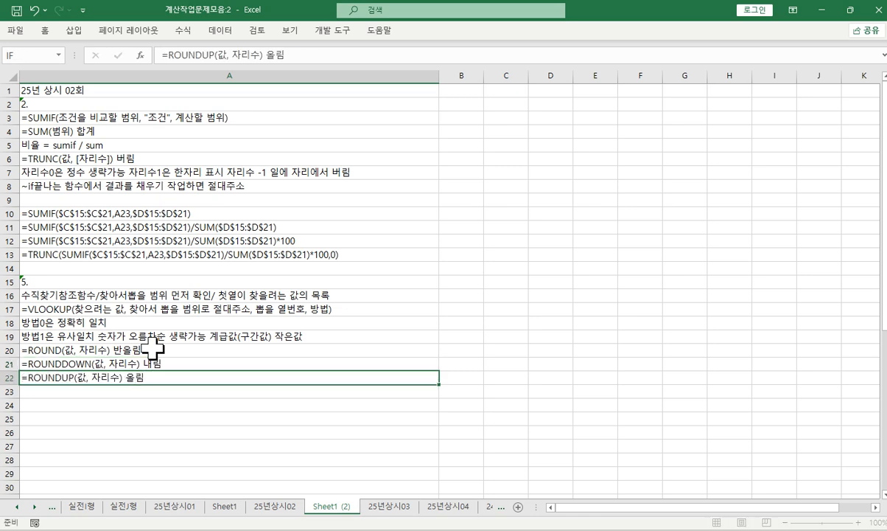
{"action": "key", "text": "Return"}
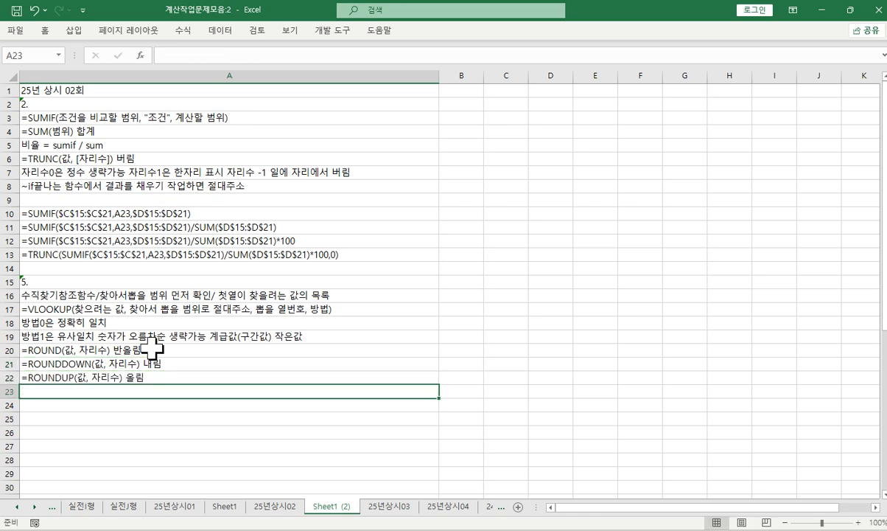
Copy the 자리수 explanation from A7 into A23, below the ROUNDUP note.
{"action": "left_click", "coordinate": [201, 341]}
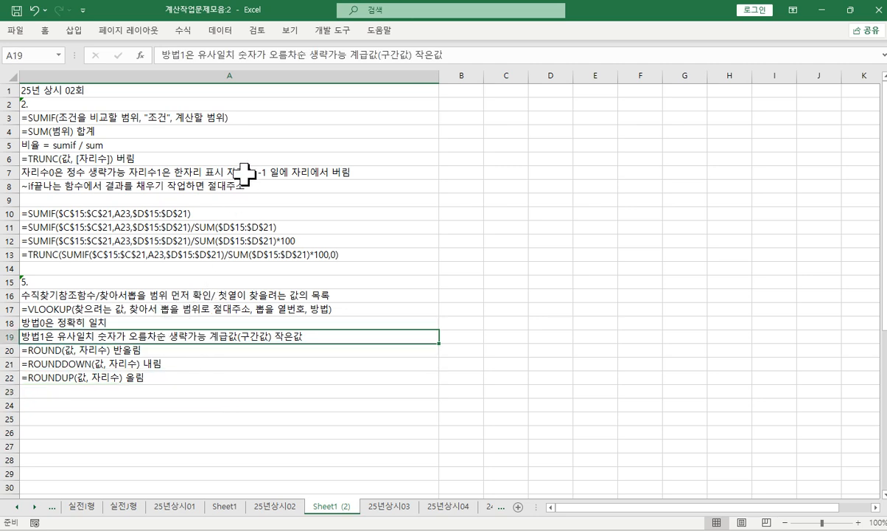
{"action": "left_click", "coordinate": [110, 173]}
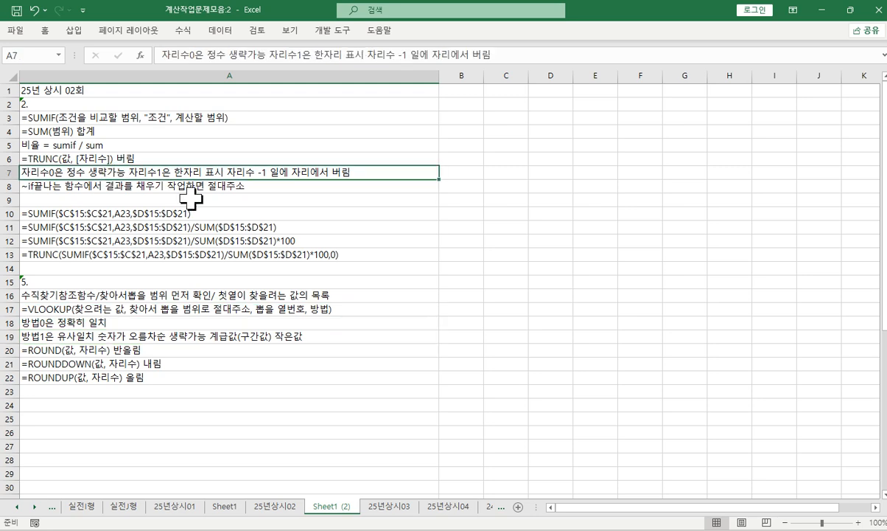
{"action": "key", "text": "ctrl+c"}
{"action": "scroll", "coordinate": [188, 267], "scroll_direction": "down", "scroll_amount": 3}
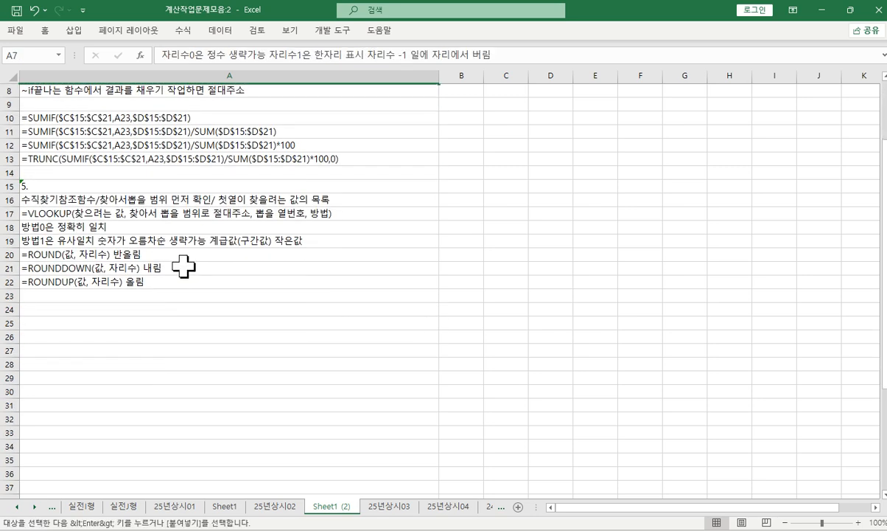
{"action": "left_click", "coordinate": [111, 296]}
{"action": "key", "text": "ctrl+v"}
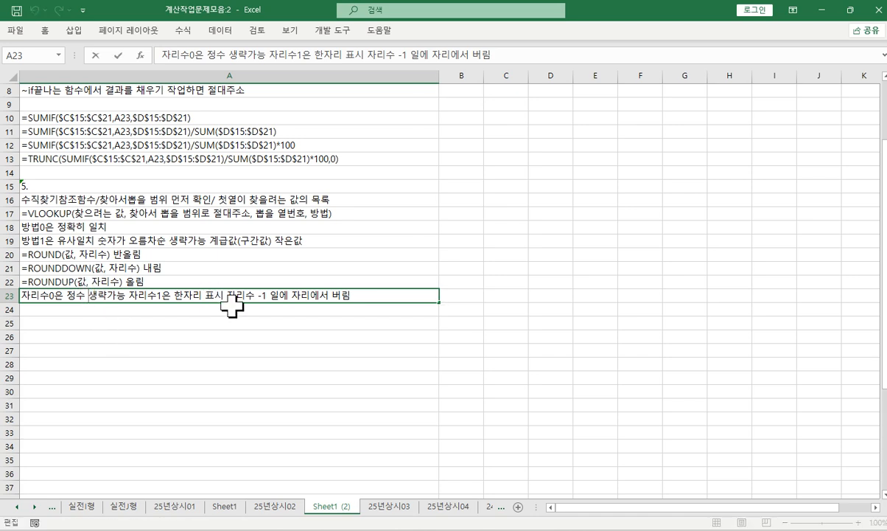
Remove the word "생략가능" from the 자리수 explanation in A23.
{"action": "key", "text": "F2"}
{"action": "key", "text": "Delete"}
{"action": "key", "text": "Delete"}
{"action": "key", "text": "Delete"}
{"action": "key", "text": "Delete"}
{"action": "key", "text": "Delete"}
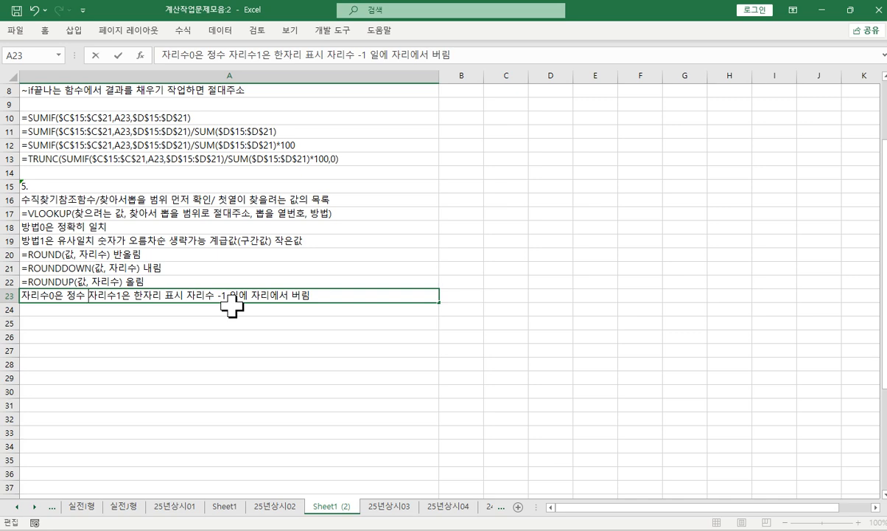
Replace the final word "버림" with "올림" in the 자리수 explanation in A23.
{"action": "key", "text": "Right"}
{"action": "key", "text": "Right"}
{"action": "key", "text": "Right"}
{"action": "key", "text": "Right"}
{"action": "key", "text": "Right"}
{"action": "key", "text": "Right"}
{"action": "key", "text": "Right"}
{"action": "key", "text": "Right"}
{"action": "key", "text": "Right"}
{"action": "key", "text": "Right"}
{"action": "key", "text": "Right"}
{"action": "key", "text": "Right"}
{"action": "key", "text": "Right"}
{"action": "key", "text": "Right"}
{"action": "key", "text": "Right"}
{"action": "key", "text": "Right"}
{"action": "key", "text": "Right"}
{"action": "key", "text": "Right"}
{"action": "key", "text": "Right"}
{"action": "key", "text": "Right"}
{"action": "key", "text": "Right"}
{"action": "key", "text": "Right"}
{"action": "key", "text": "Delete"}
{"action": "key", "text": "Delete"}
{"action": "type", "text": "올리ㅁ"}
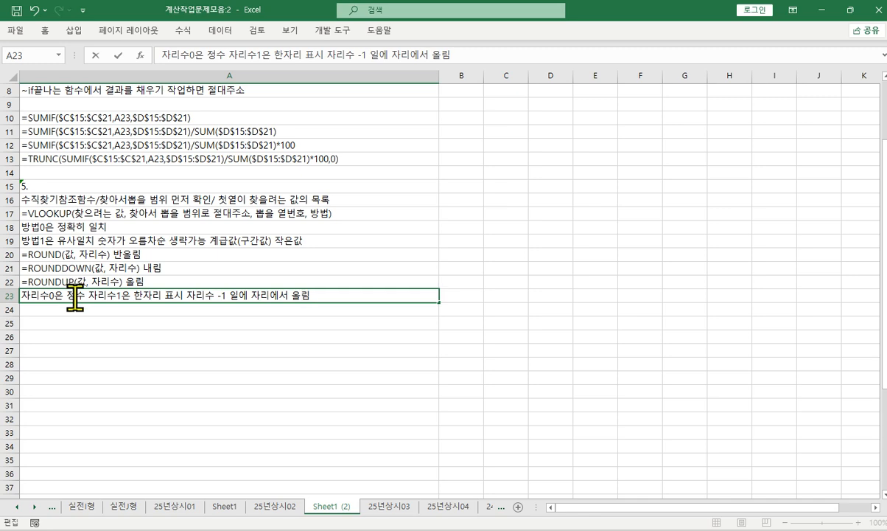
{"action": "key", "text": "Return"}
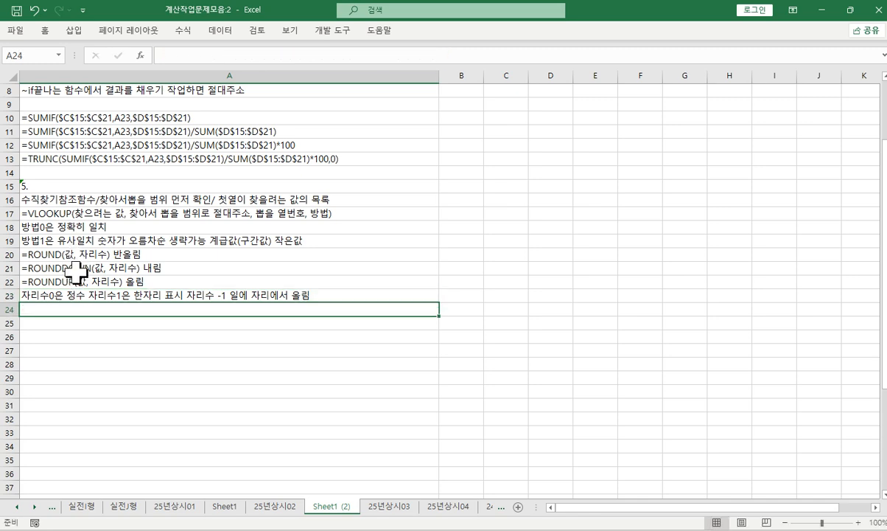
{"action": "left_click", "coordinate": [74, 270]}
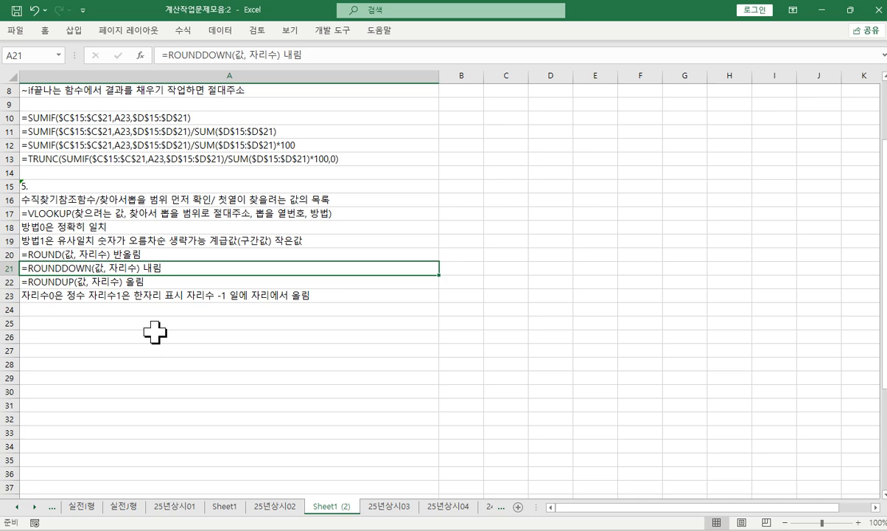
{"action": "left_click", "coordinate": [118, 311]}
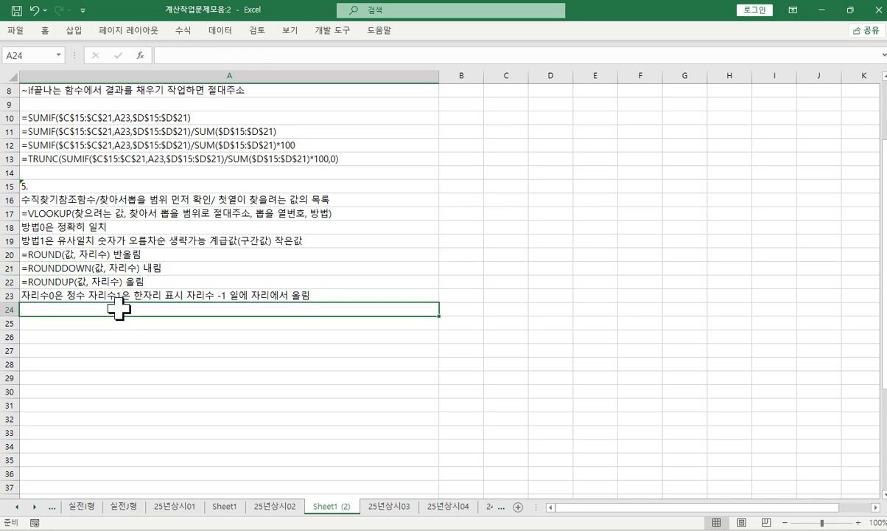
On sheet 25년상시02, fill the 101호 usage cell B28 and the lower usage limits E29:E33 of the 할인율표 with yellow.
{"action": "left_click", "coordinate": [274, 507]}
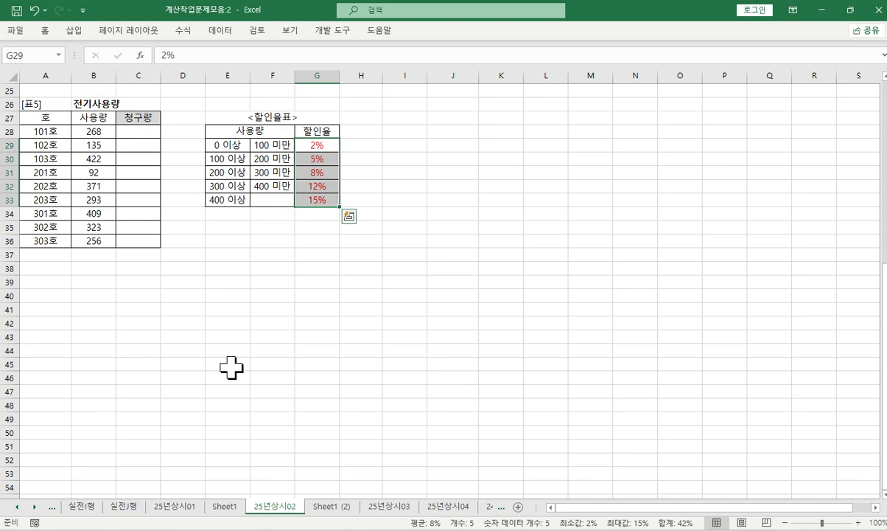
{"action": "left_click", "coordinate": [88, 131]}
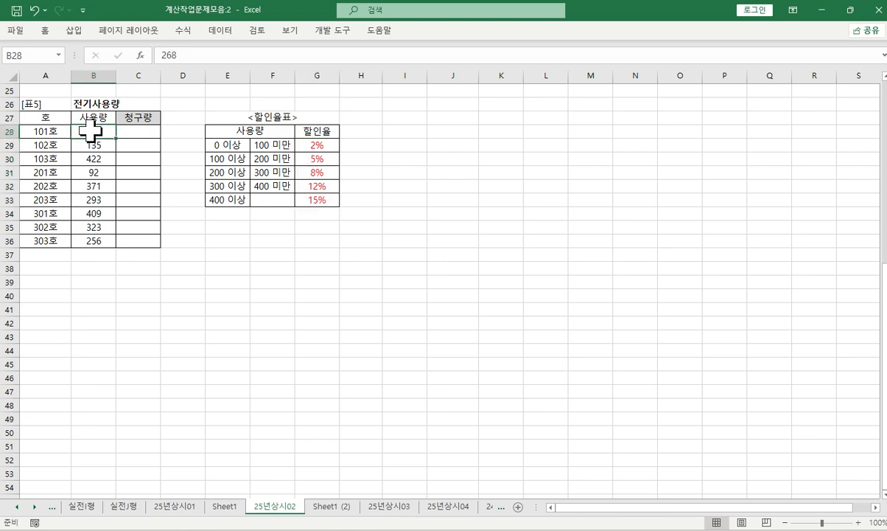
{"action": "right_click", "coordinate": [91, 131]}
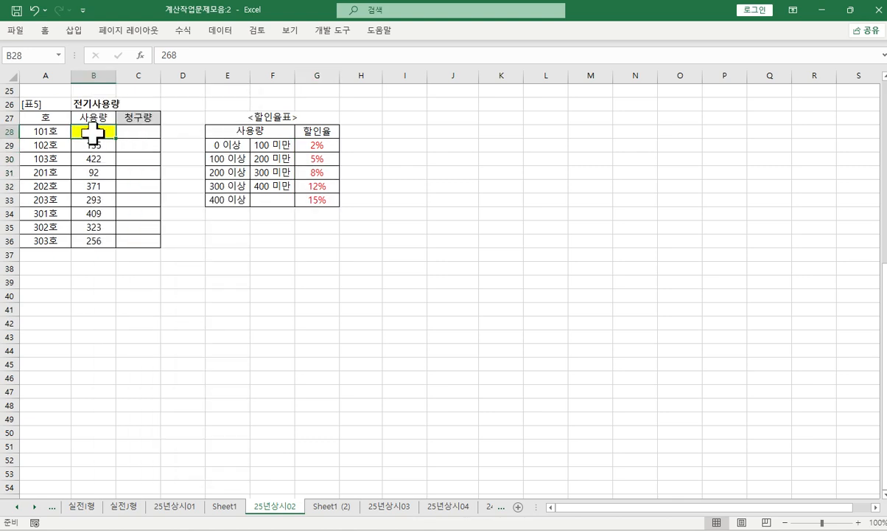
{"action": "left_click_drag", "start_coordinate": [229, 145], "coordinate": [234, 199]}
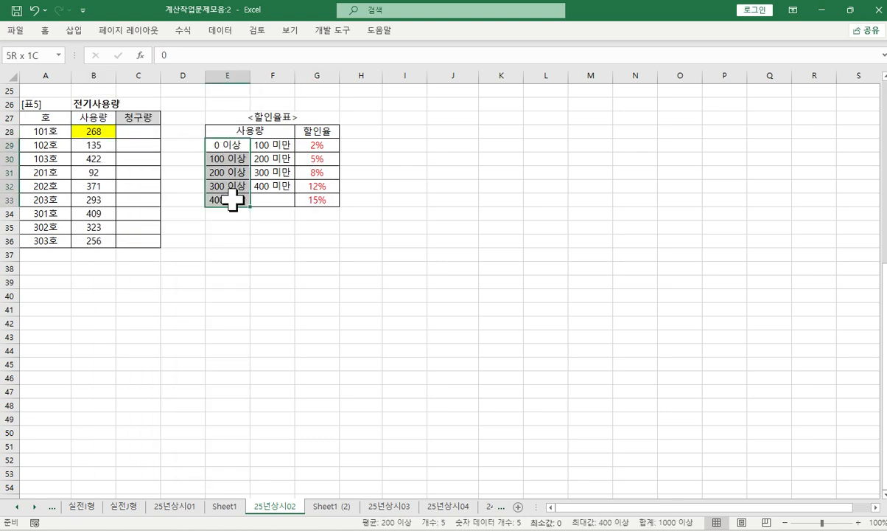
{"action": "right_click", "coordinate": [233, 199]}
{"action": "left_click", "coordinate": [284, 160]}
{"action": "left_click_drag", "start_coordinate": [317, 199], "coordinate": [323, 150]}
{"action": "left_click_drag", "start_coordinate": [284, 145], "coordinate": [292, 186]}
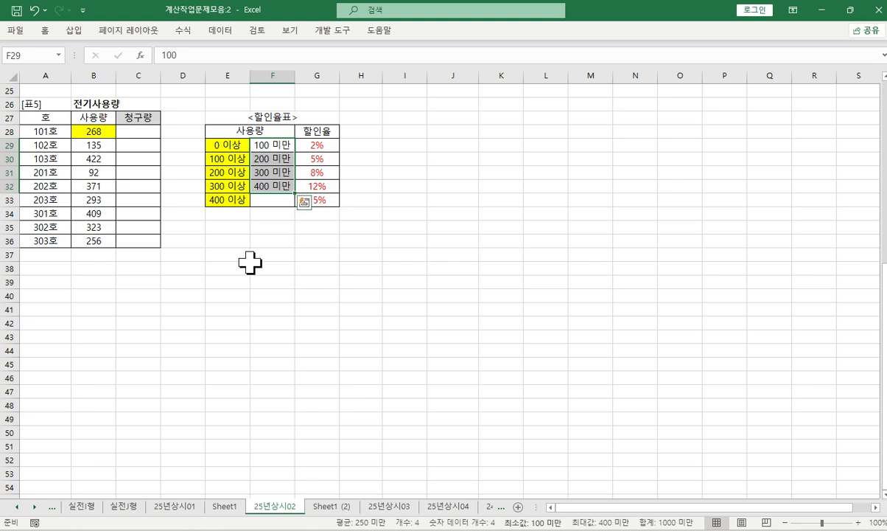
Set the custom number format of E29 in the 할인율표 to 0 "이상".
{"action": "left_click", "coordinate": [228, 144]}
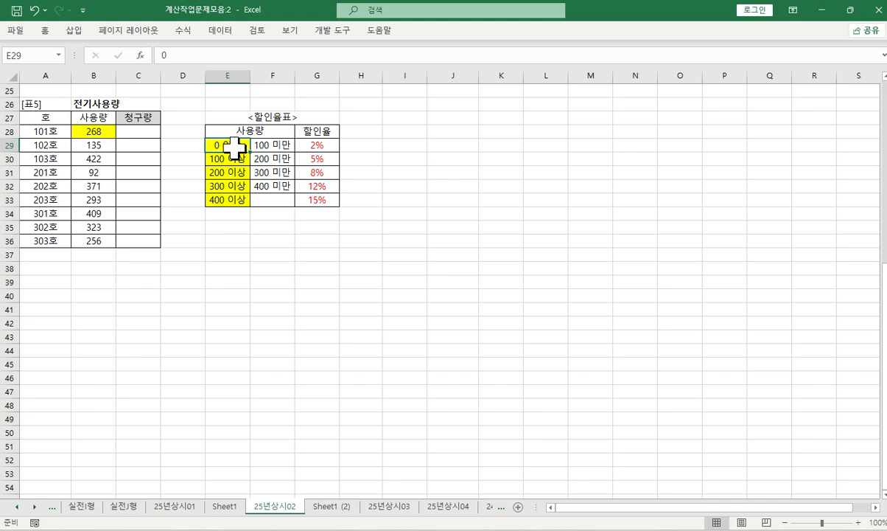
{"action": "key", "text": "ctrl+1"}
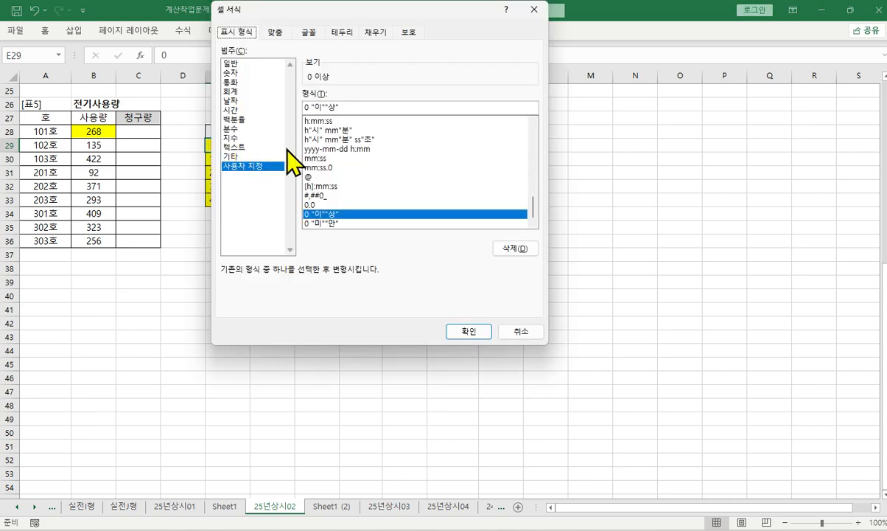
{"action": "left_click", "coordinate": [326, 107]}
{"action": "key", "text": "Delete"}
{"action": "key", "text": "Delete"}
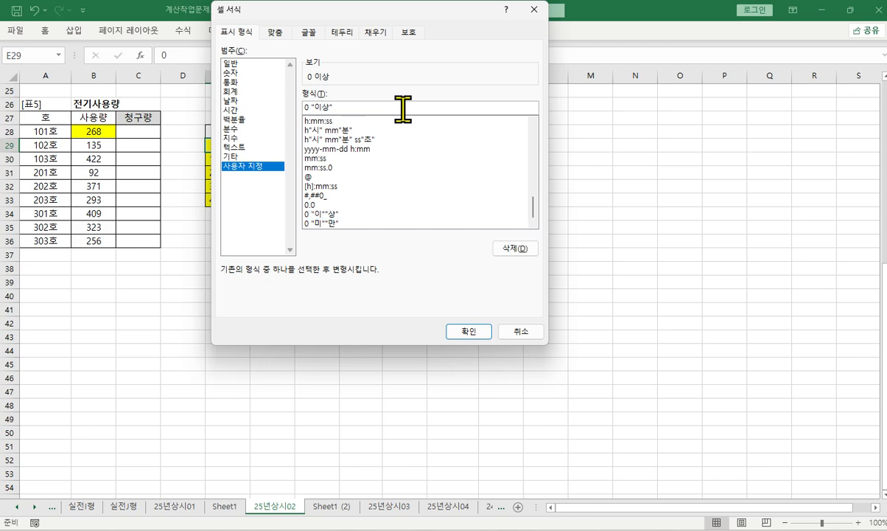
{"action": "key", "text": "Return"}
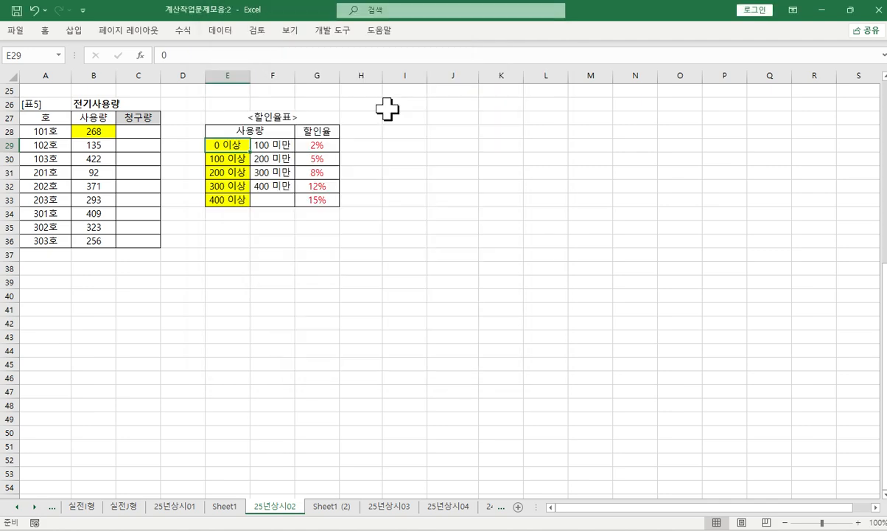
Check the stored values of the lower usage limits in E30 and E31 of the 할인율표.
{"action": "left_click", "coordinate": [230, 159]}
{"action": "left_click", "coordinate": [230, 173]}
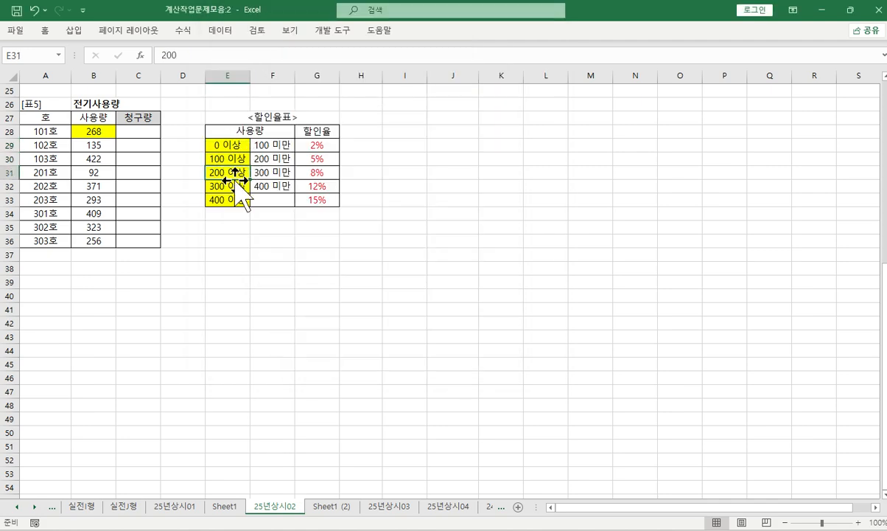
Examine each usage bracket in the discount table at E29:G33 and the discount rate it maps to.
{"action": "left_click", "coordinate": [228, 186]}
{"action": "left_click", "coordinate": [226, 200]}
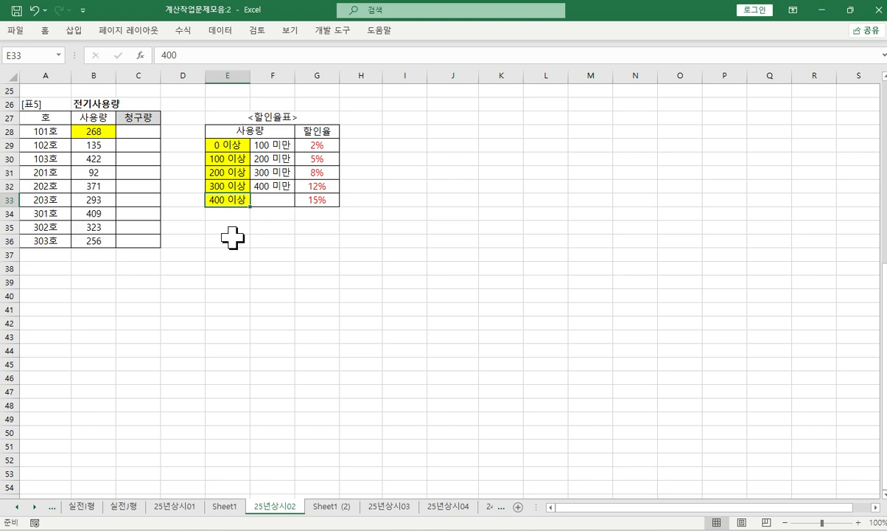
{"action": "left_click", "coordinate": [235, 146]}
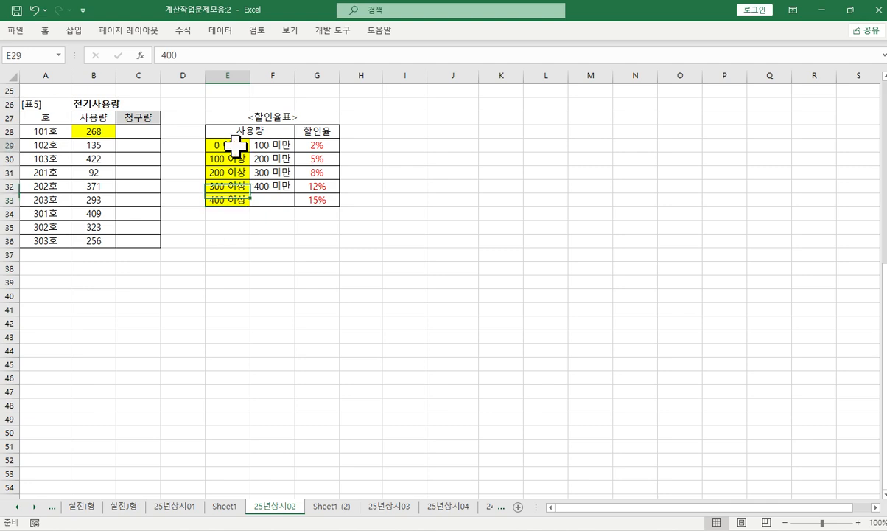
{"action": "left_click_drag", "start_coordinate": [236, 150], "coordinate": [237, 161]}
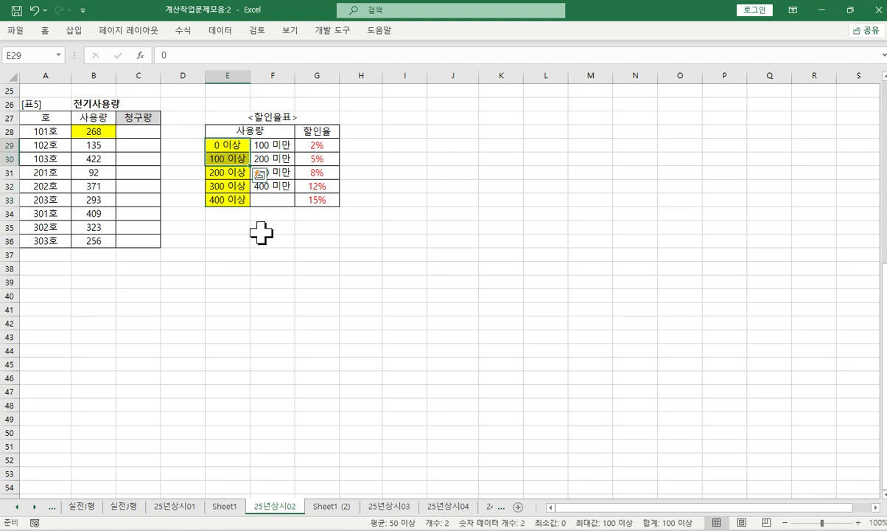
{"action": "left_click", "coordinate": [231, 154]}
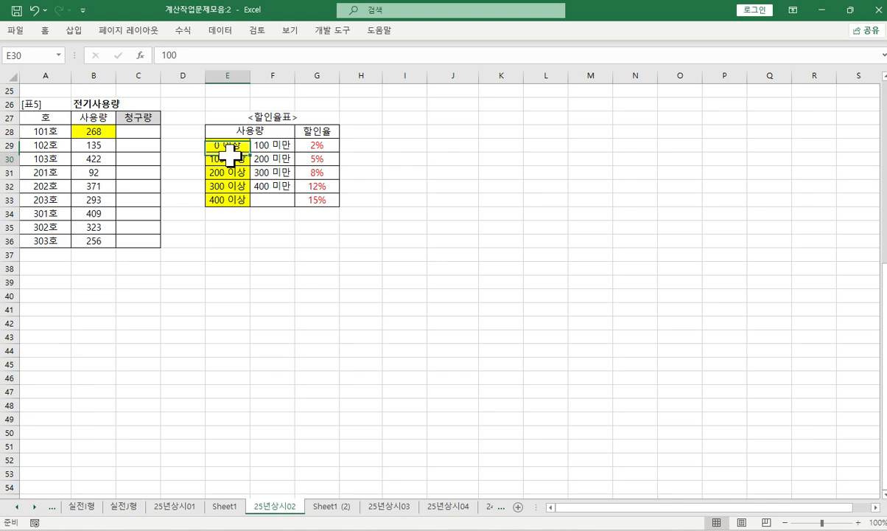
{"action": "left_click_drag", "start_coordinate": [231, 146], "coordinate": [317, 145]}
{"action": "left_click_drag", "start_coordinate": [241, 155], "coordinate": [340, 160]}
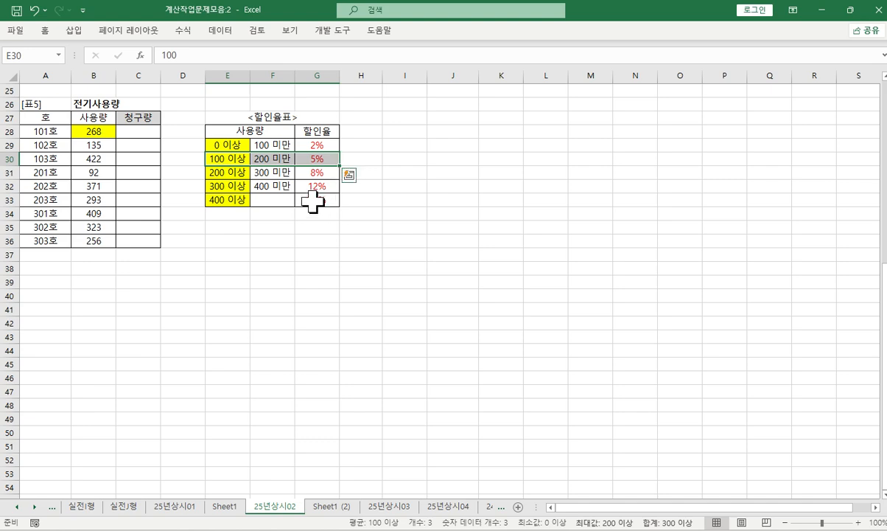
{"action": "left_click_drag", "start_coordinate": [233, 173], "coordinate": [320, 174]}
{"action": "left_click", "coordinate": [234, 174]}
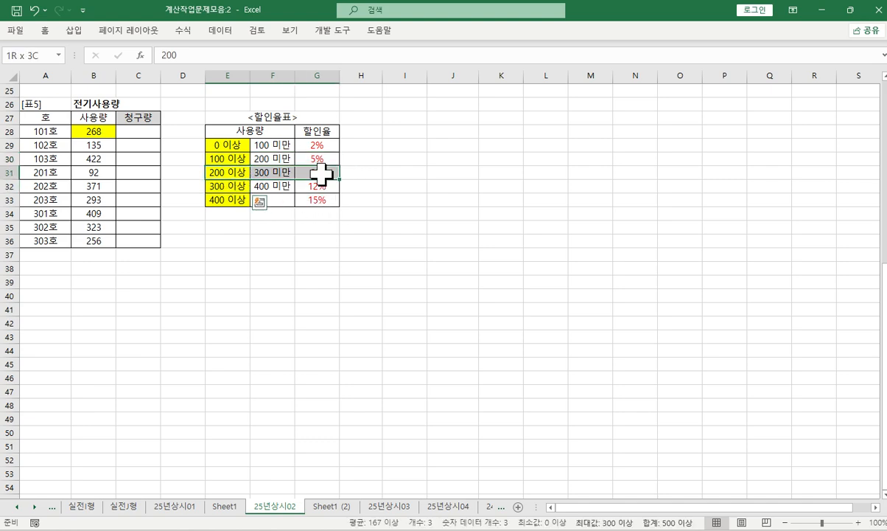
{"action": "left_click_drag", "start_coordinate": [234, 184], "coordinate": [325, 186]}
{"action": "left_click", "coordinate": [225, 199]}
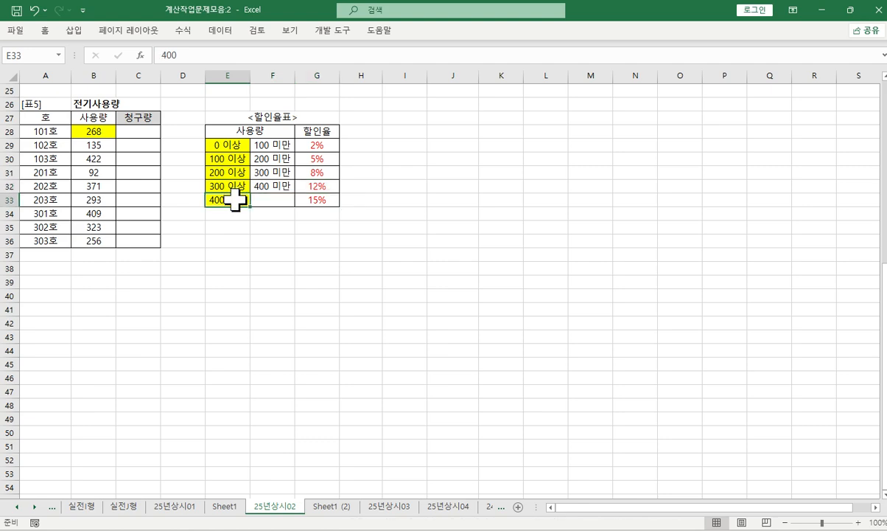
{"action": "left_click", "coordinate": [325, 199]}
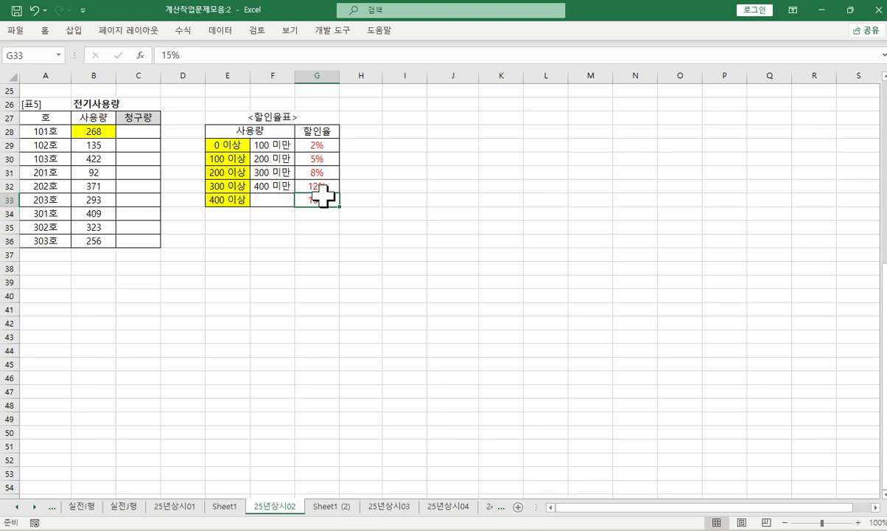
Try clearing the discount table's upper-limit values in F29:F34, and undo the deletion.
{"action": "left_click_drag", "start_coordinate": [267, 145], "coordinate": [270, 207]}
{"action": "key", "text": "Delete"}
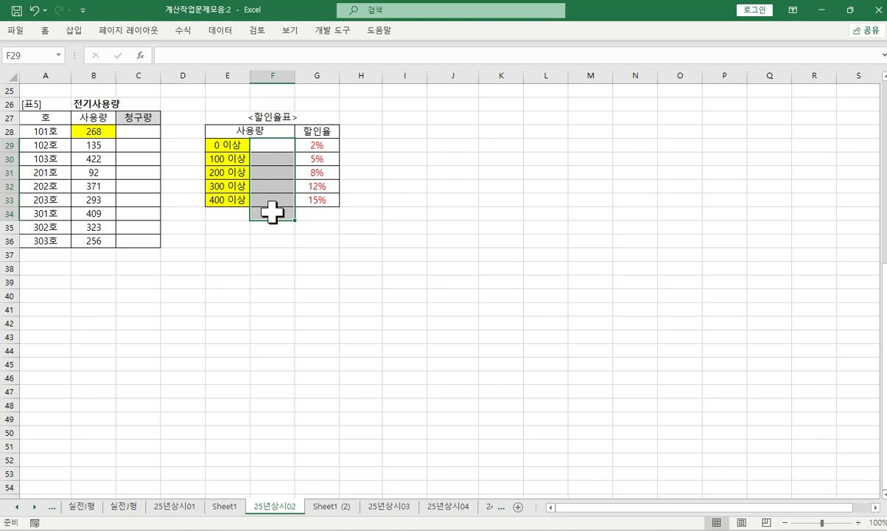
{"action": "left_click", "coordinate": [271, 215]}
{"action": "key", "text": "ctrl+z"}
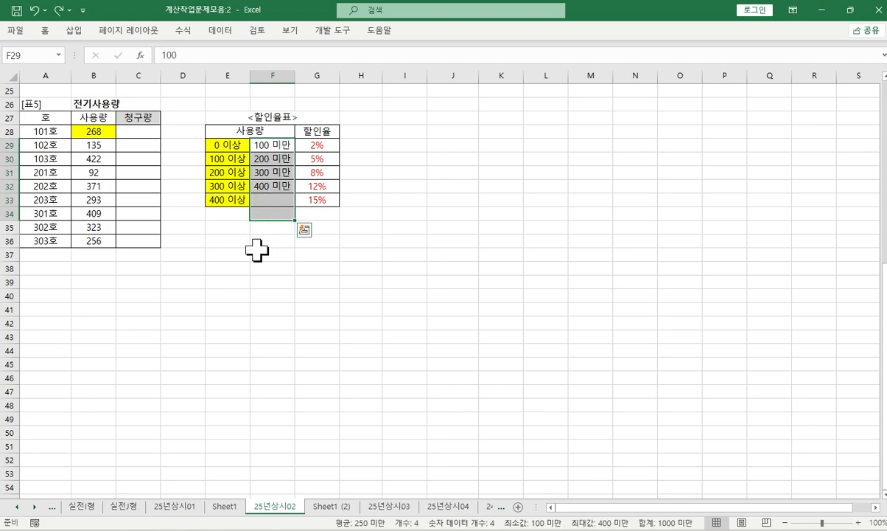
{"action": "left_click", "coordinate": [267, 242]}
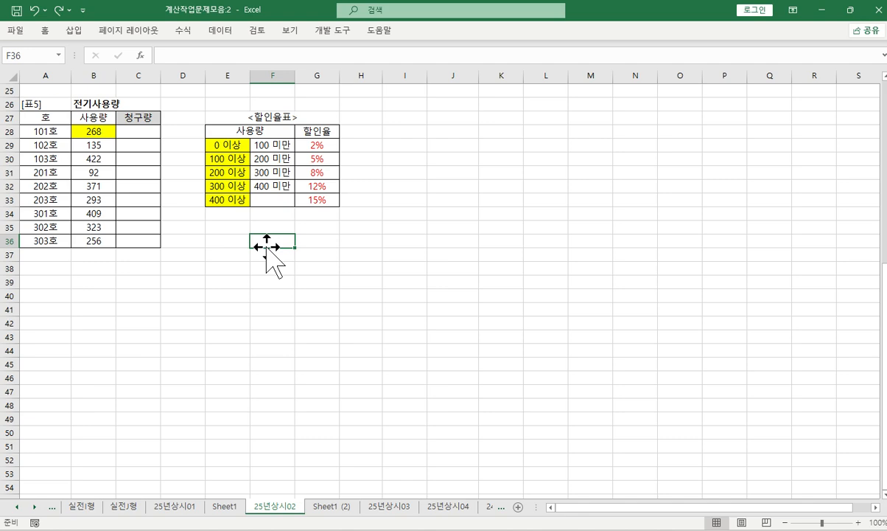
Compare the usage in B28 with the discount table's lower limits in E29:E33 and rates in G29:G33.
{"action": "left_click", "coordinate": [90, 130]}
{"action": "mouse_move", "coordinate": [228, 143]}
{"action": "left_mouse_down"}
{"action": "mouse_move", "coordinate": [234, 190]}
{"action": "mouse_move", "coordinate": [318, 194]}
{"action": "mouse_move", "coordinate": [314, 186]}
{"action": "left_mouse_up"}
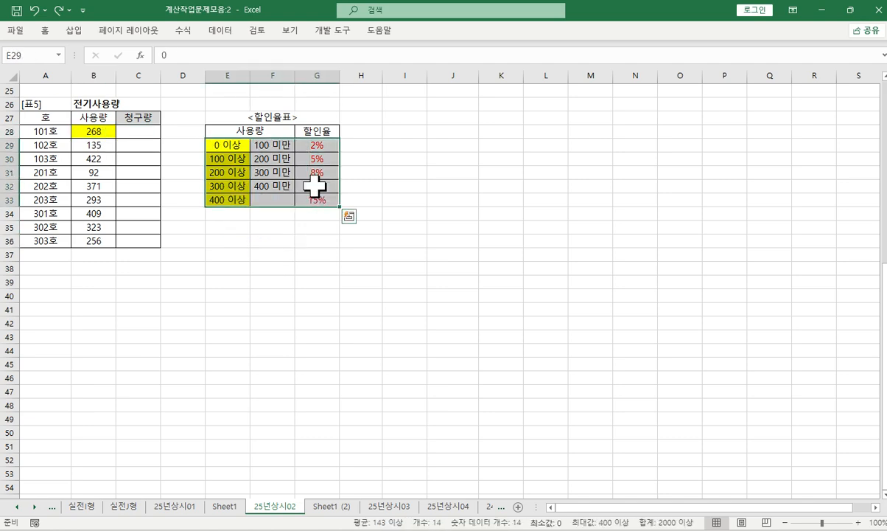
{"action": "left_click_drag", "start_coordinate": [316, 144], "coordinate": [319, 196]}
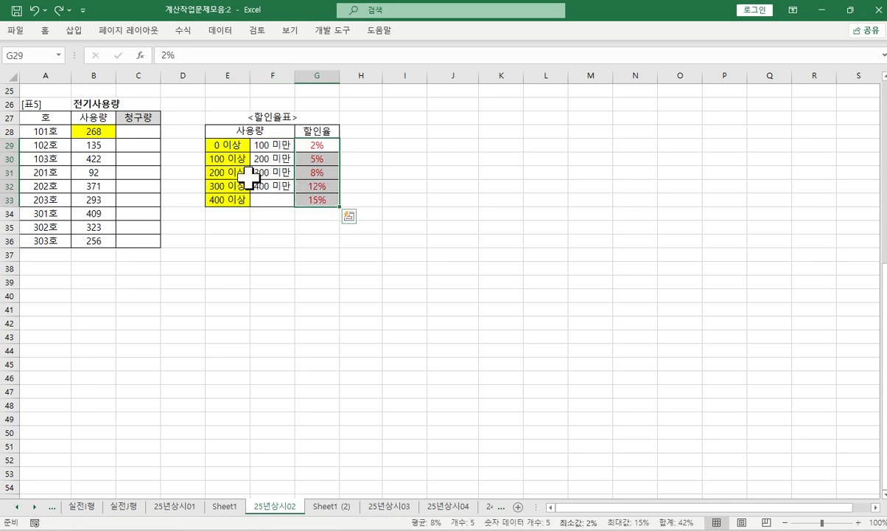
{"action": "left_click", "coordinate": [233, 146]}
{"action": "left_click_drag", "start_coordinate": [232, 146], "coordinate": [244, 198]}
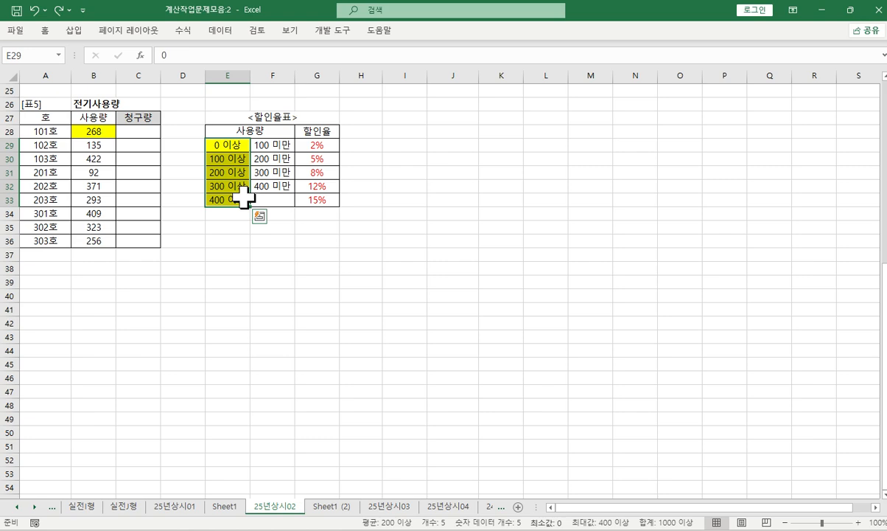
{"action": "left_click", "coordinate": [93, 132]}
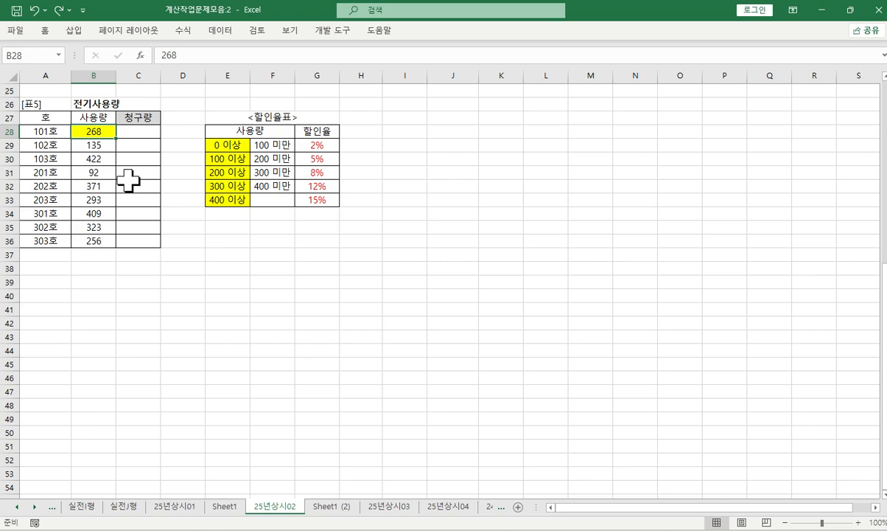
{"action": "left_click_drag", "start_coordinate": [230, 146], "coordinate": [236, 195]}
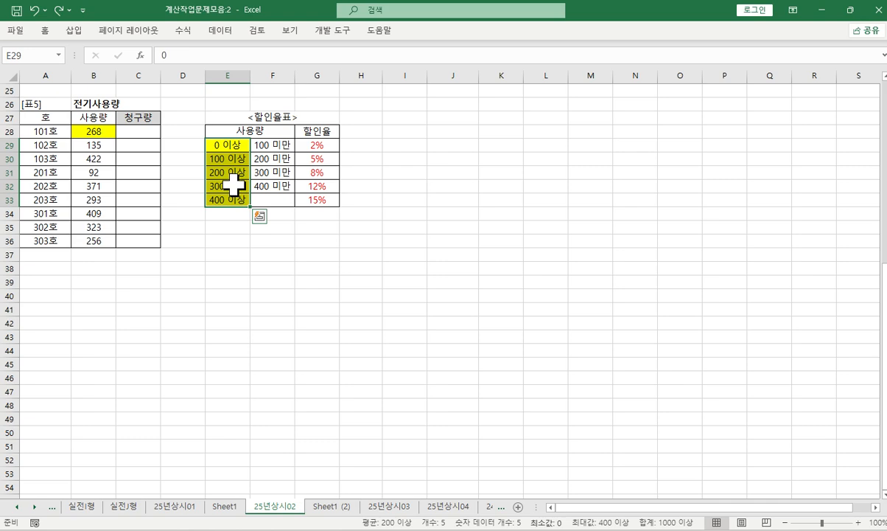
Start a VLOOKUP formula in C28 with B28 as the lookup value.
{"action": "left_click", "coordinate": [140, 131]}
{"action": "left_click", "coordinate": [166, 55]}
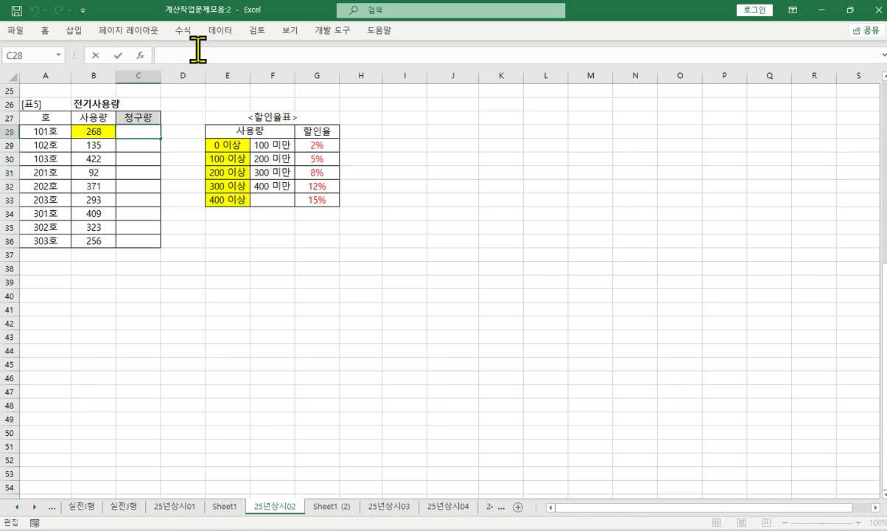
{"action": "type", "text": "=피"}
{"action": "key", "text": "BackSpace"}
{"action": "key", "text": "BackSpace"}
{"action": "key", "text": "Hangul"}
{"action": "type", "text": "vl"}
{"action": "key", "text": "Tab"}
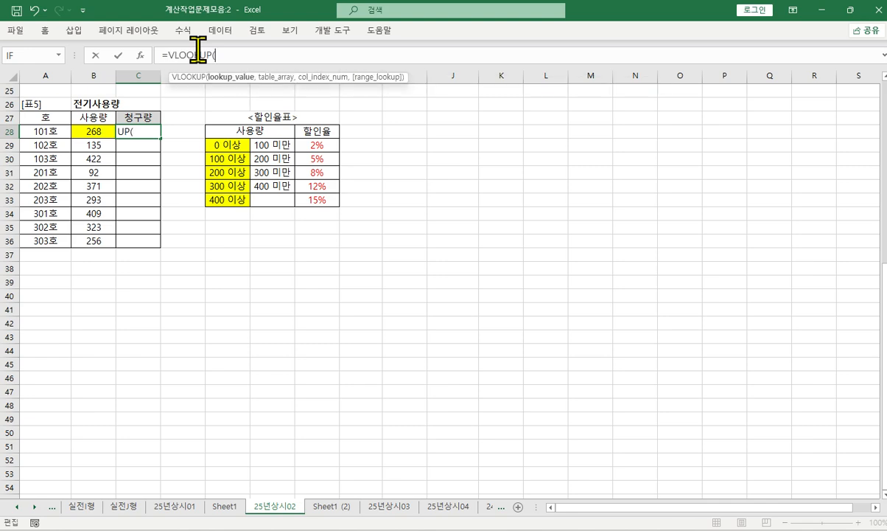
{"action": "left_click", "coordinate": [139, 55]}
{"action": "left_click", "coordinate": [94, 132]}
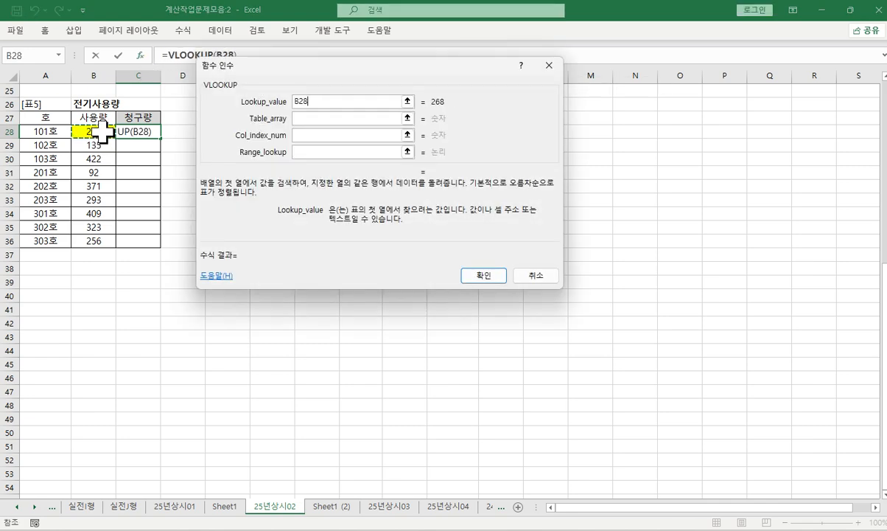
{"action": "key", "text": "Tab"}
Set the VLOOKUP table array to the discount table as the absolute range $E$29:$G$33.
{"action": "left_click_drag", "start_coordinate": [218, 70], "coordinate": [310, 64]}
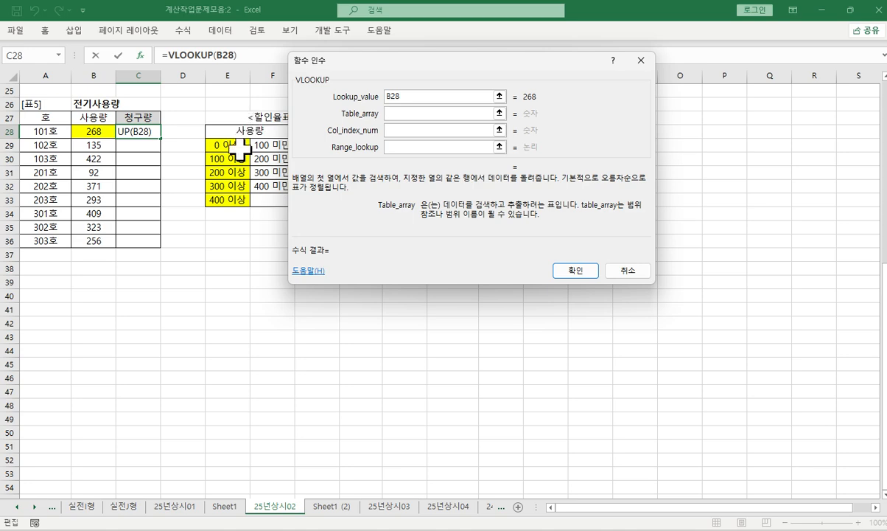
{"action": "left_click_drag", "start_coordinate": [218, 144], "coordinate": [323, 198]}
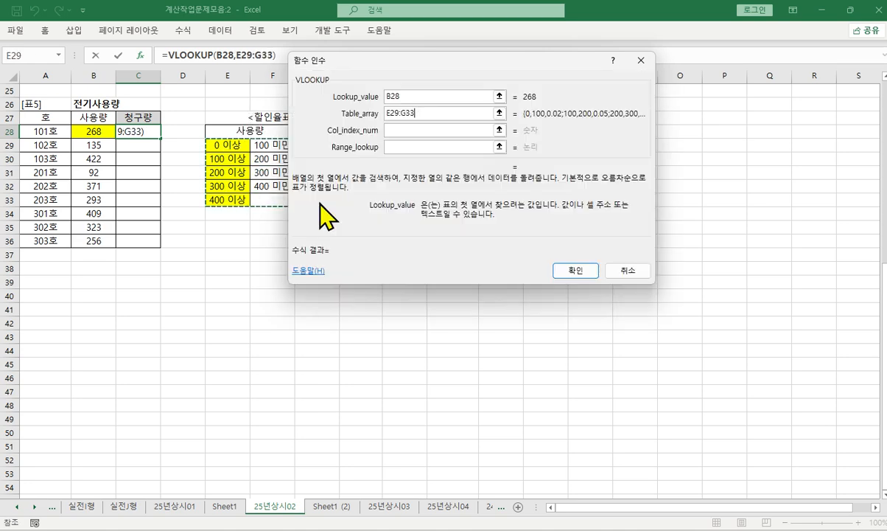
{"action": "key", "text": "F4"}
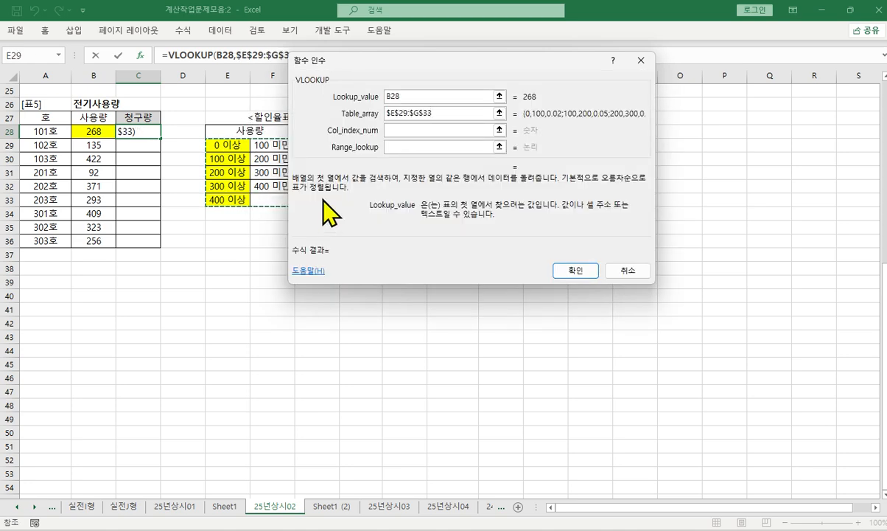
{"action": "key", "text": "Tab"}
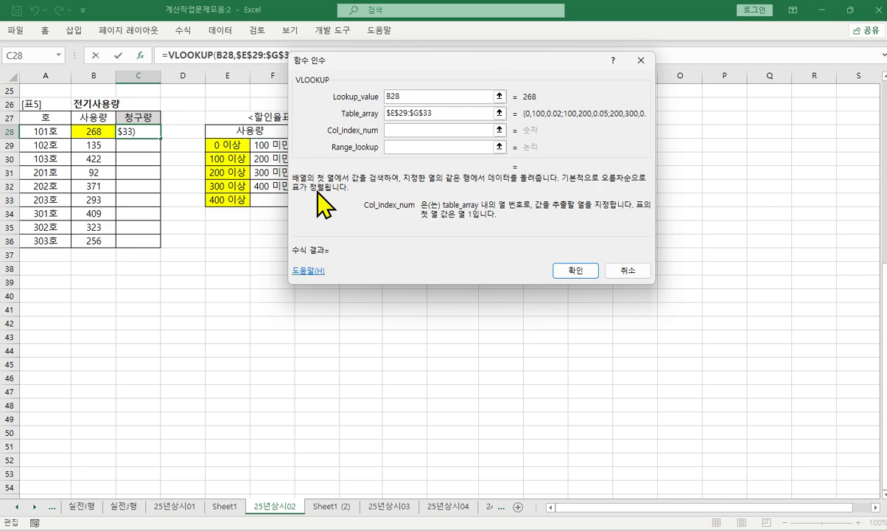
Set the VLOOKUP column index to 3 and the range lookup to 1, and enter the formula in C28.
{"action": "left_click_drag", "start_coordinate": [357, 59], "coordinate": [413, 72]}
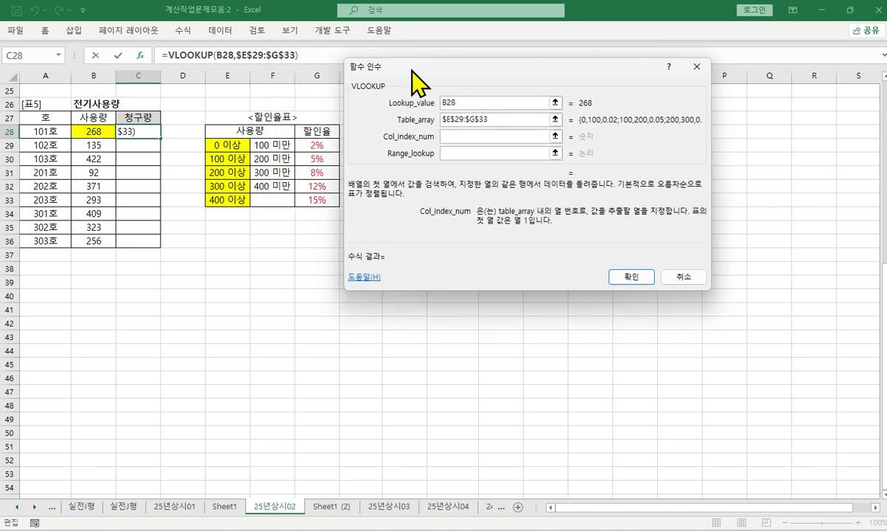
{"action": "type", "text": "3"}
{"action": "key", "text": "Tab"}
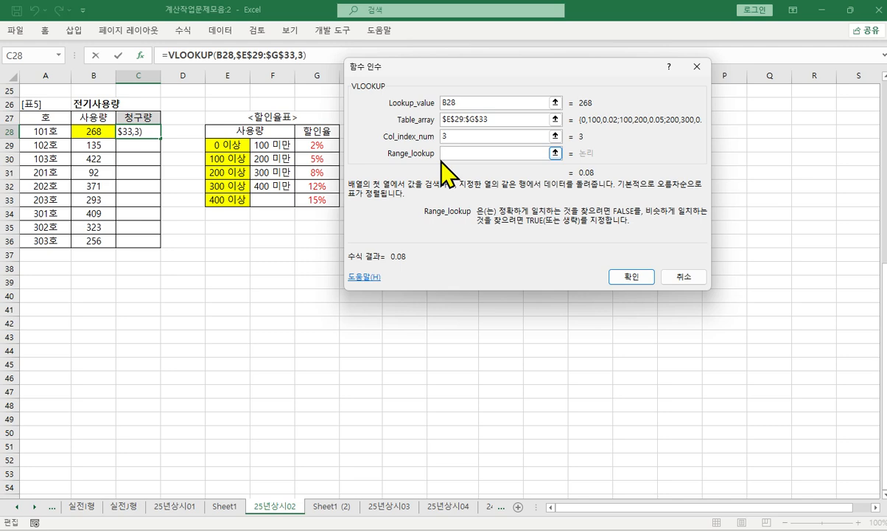
{"action": "type", "text": "1"}
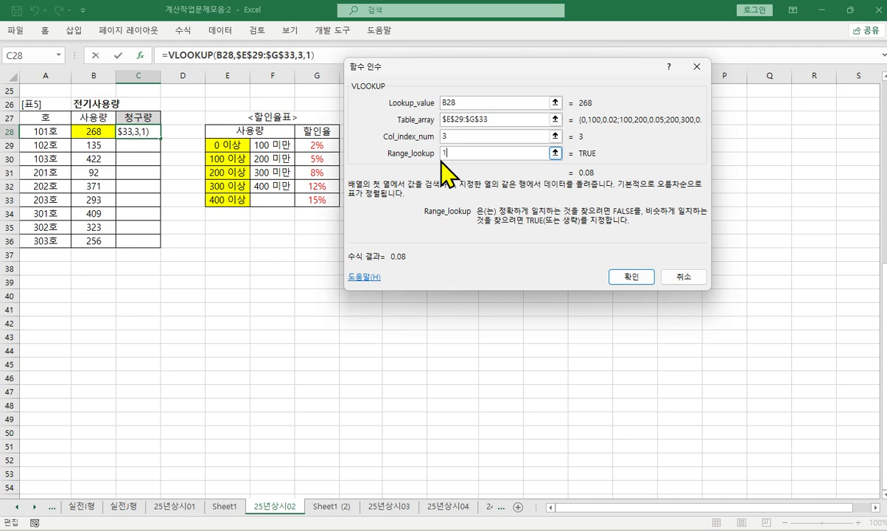
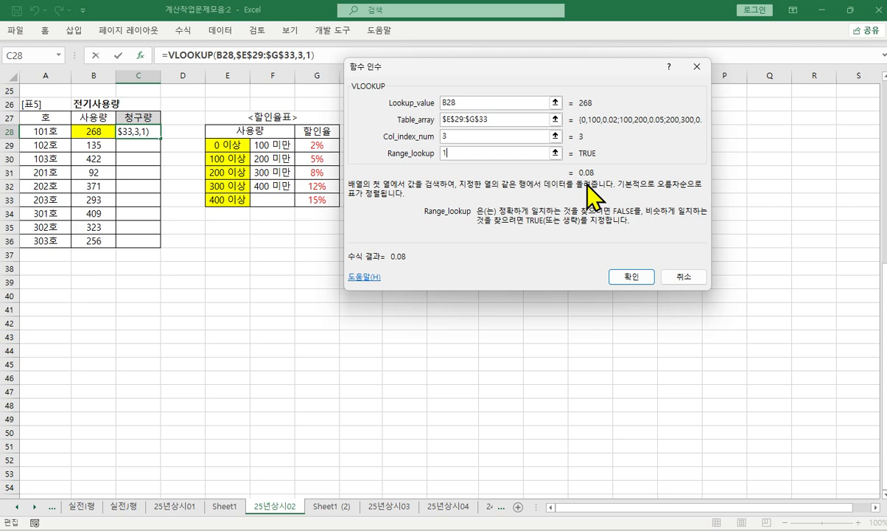
{"action": "left_click", "coordinate": [630, 276]}
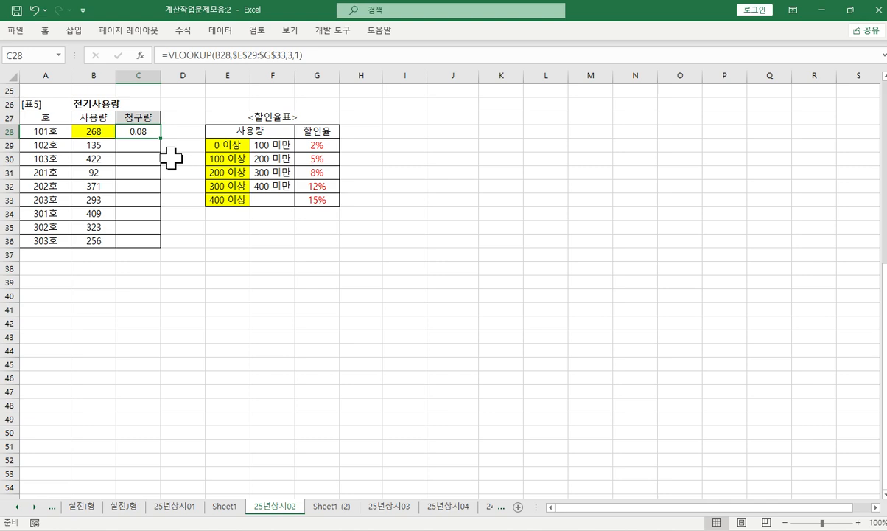
Check the number format category assigned to C28.
{"action": "key", "text": "ctrl+1"}
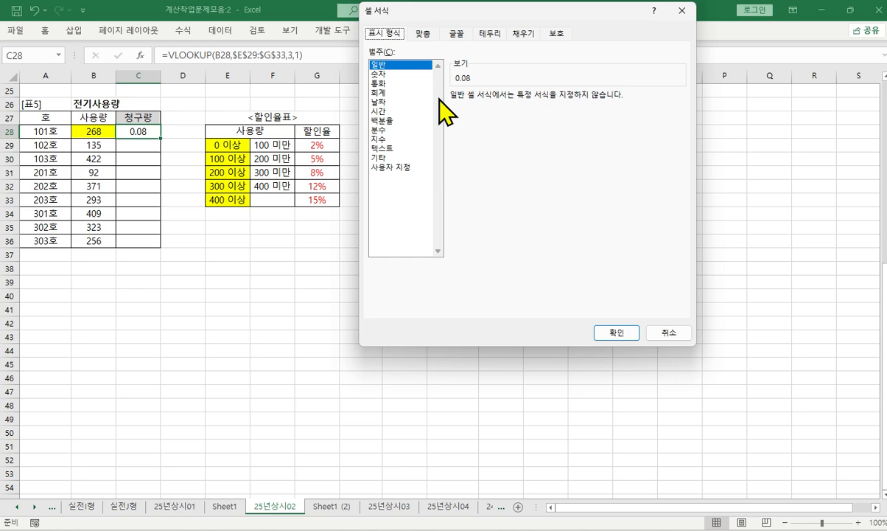
{"action": "left_click", "coordinate": [606, 331]}
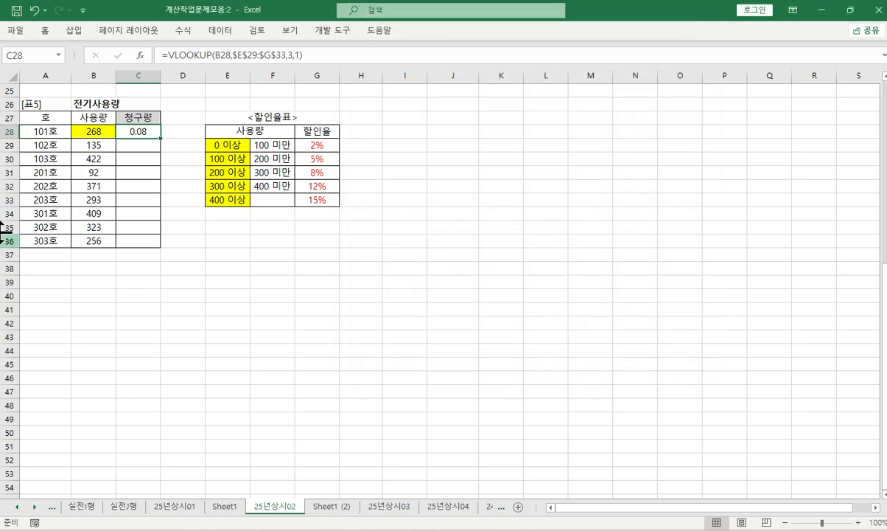
Extend the C28 formula to =B28*(1-VLOOKUP(B28,$E$29:$G$33,3,1)) to calculate the discounted billing amount.
{"action": "left_click", "coordinate": [170, 55]}
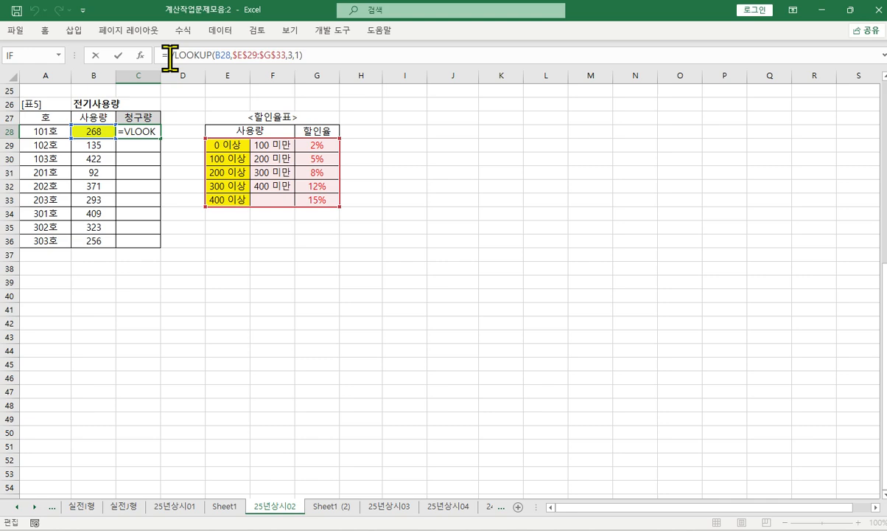
{"action": "left_click", "coordinate": [90, 129]}
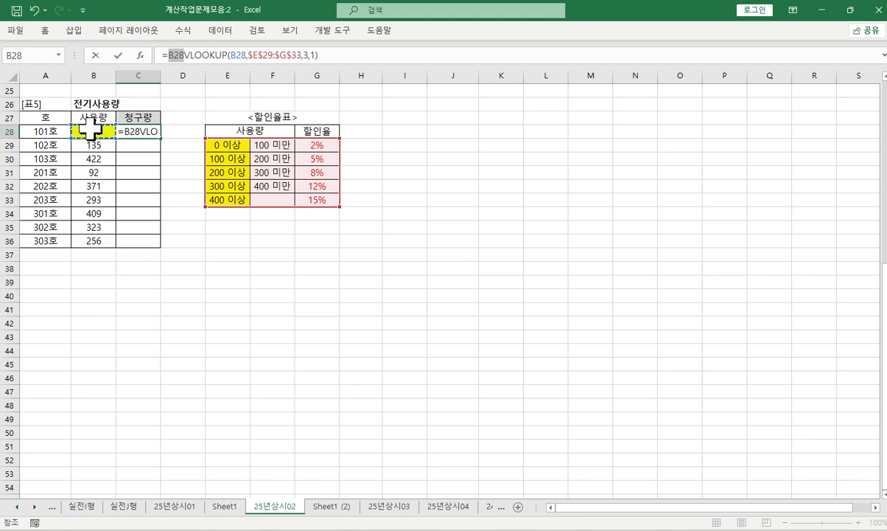
{"action": "type", "text": "*("}
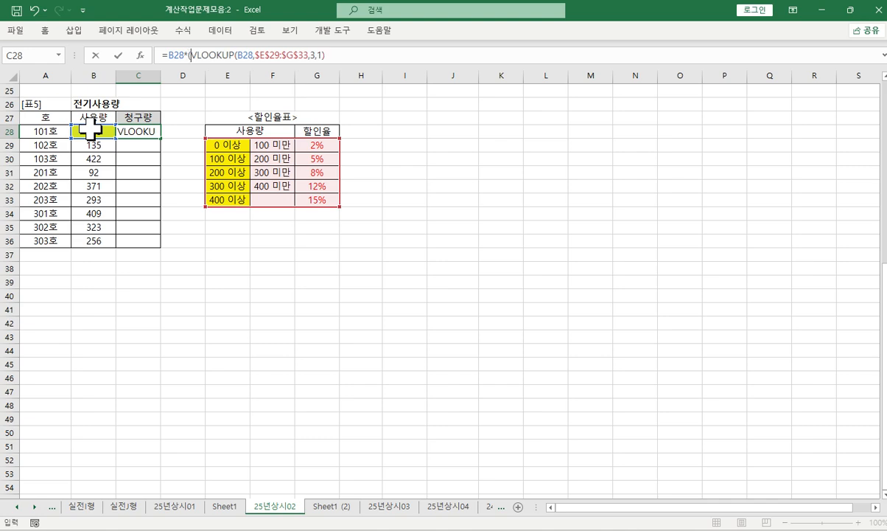
{"action": "type", "text": "1-"}
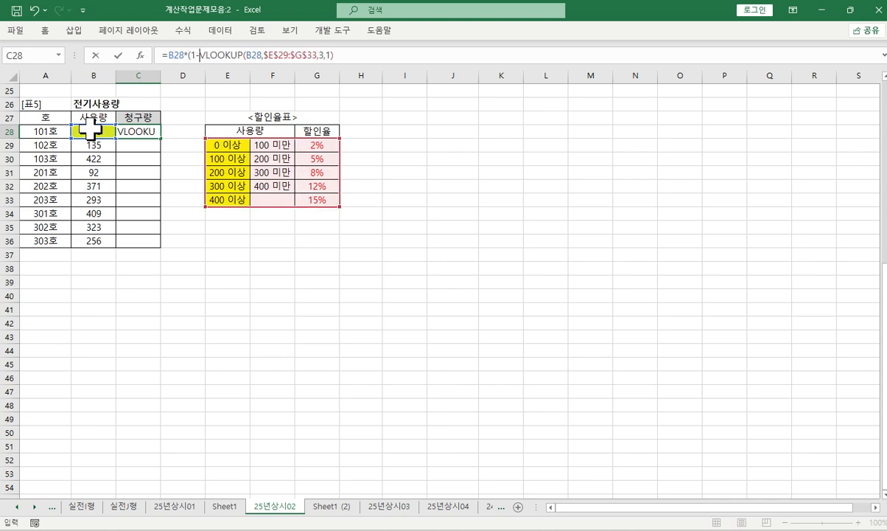
{"action": "left_click", "coordinate": [349, 54]}
{"action": "type", "text": ")"}
{"action": "key", "text": "Return"}
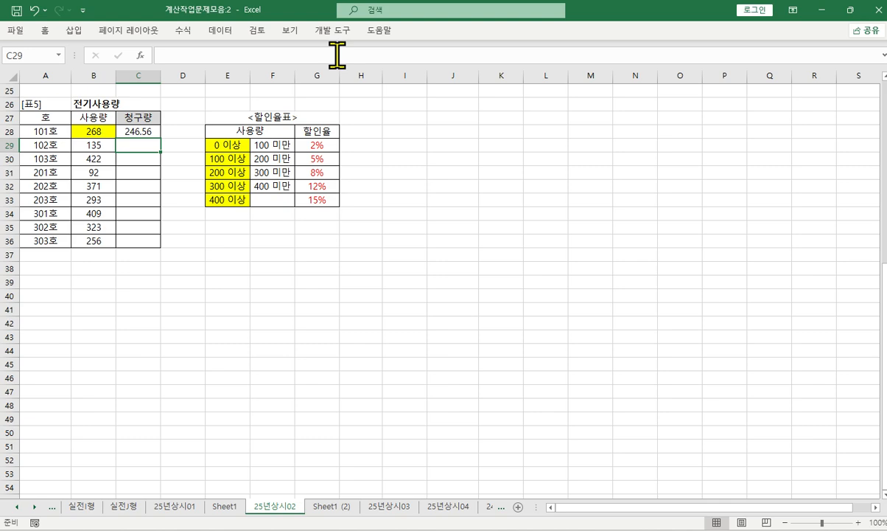
Fill the C28 formula down to C36, and wrap it in ROUNDDOWN with 1 as the number of digits across that range.
{"action": "left_click", "coordinate": [139, 132]}
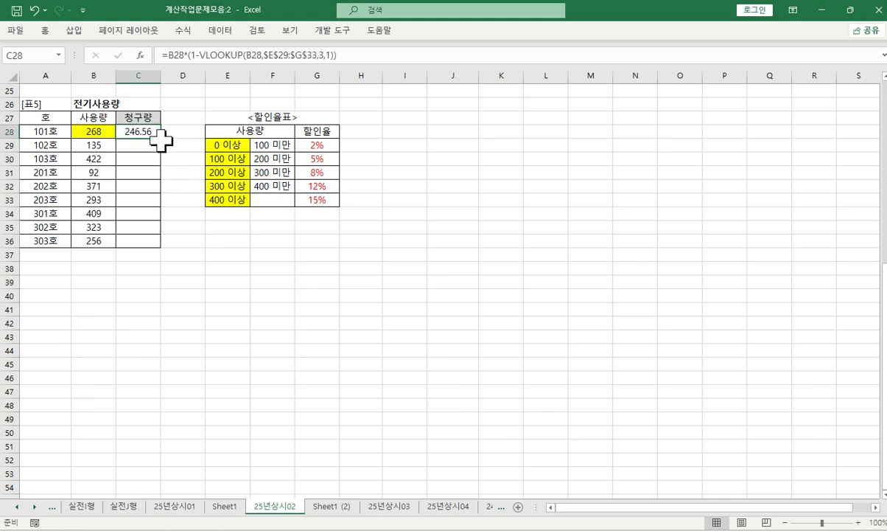
{"action": "left_click_drag", "start_coordinate": [161, 140], "coordinate": [158, 245]}
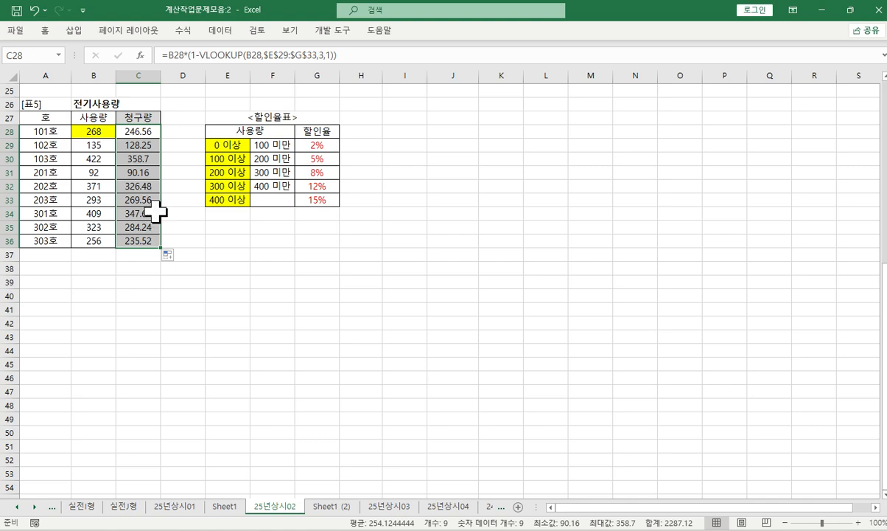
{"action": "left_click", "coordinate": [168, 55]}
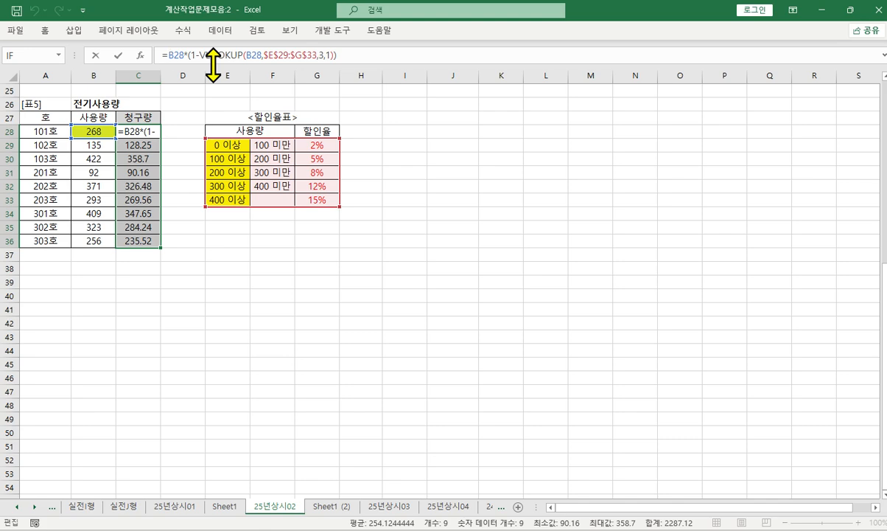
{"action": "type", "text": "rou"}
{"action": "key", "text": "Down"}
{"action": "key", "text": "Tab"}
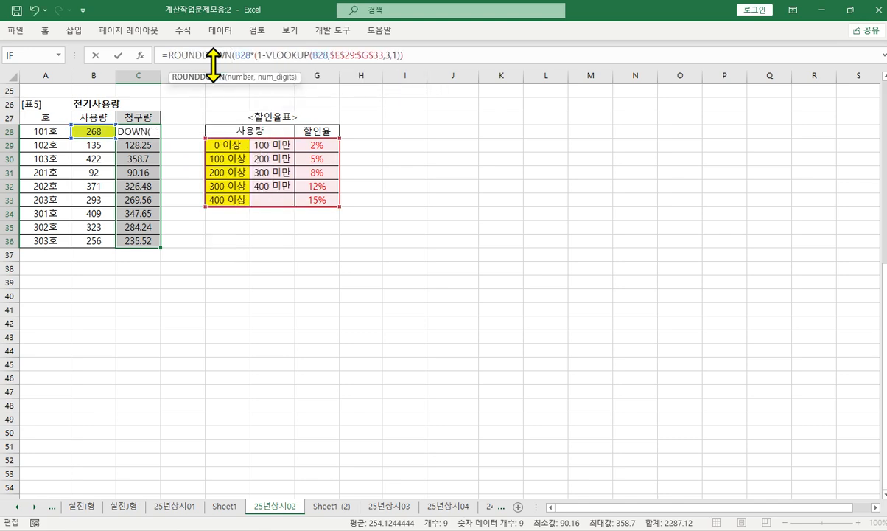
{"action": "key", "text": "ctrl+a"}
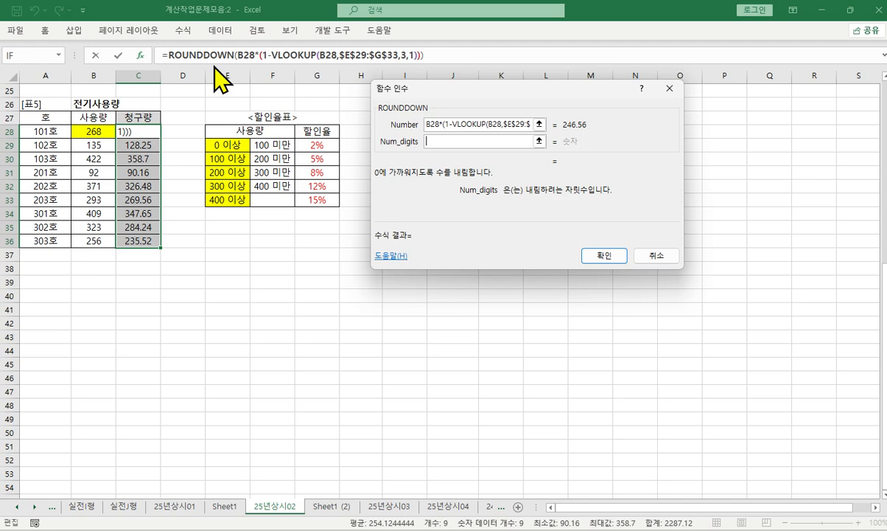
{"action": "type", "text": "1"}
{"action": "key", "text": "Return"}
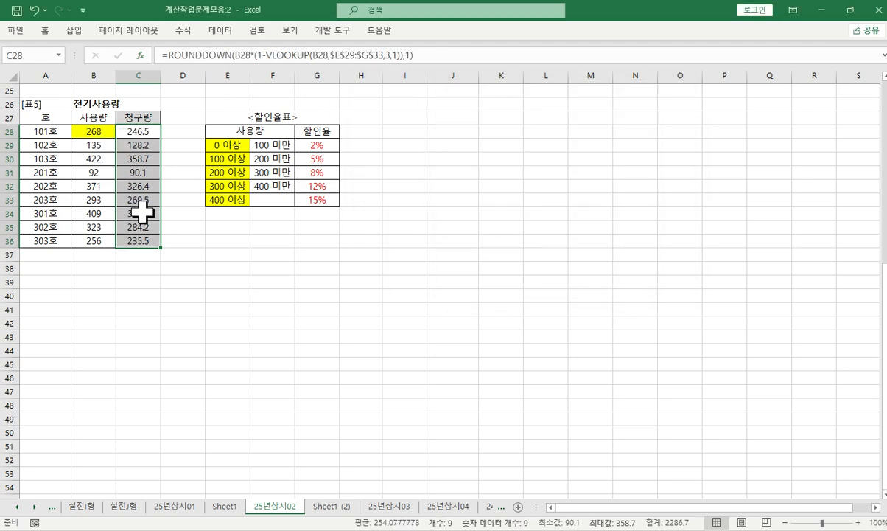
Copy the C28 formula text and paste it into A25, A26 and A27 of the Sheet1 (2) notes sheet.
{"action": "left_click", "coordinate": [133, 135]}
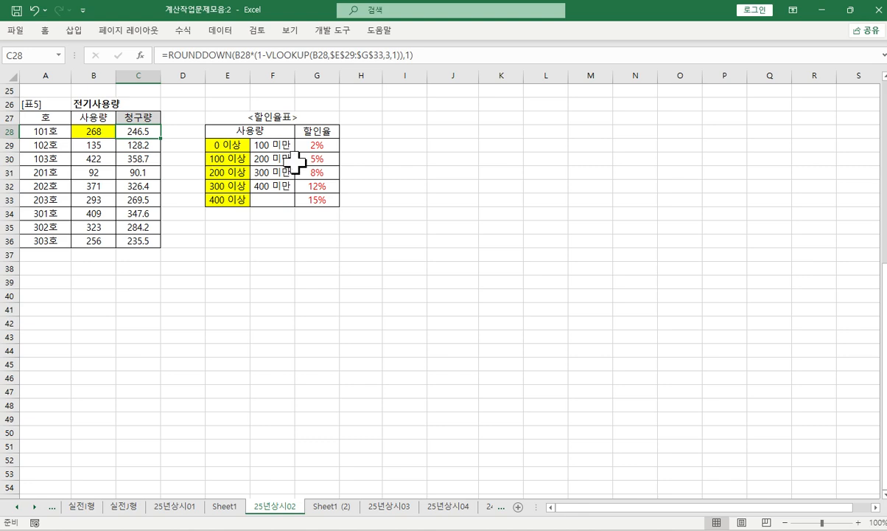
{"action": "left_click", "coordinate": [451, 58]}
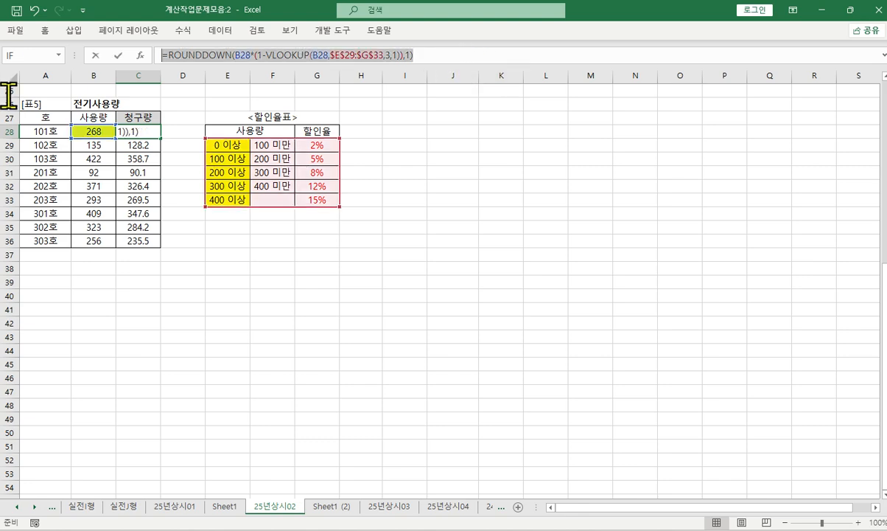
{"action": "key", "text": "Return"}
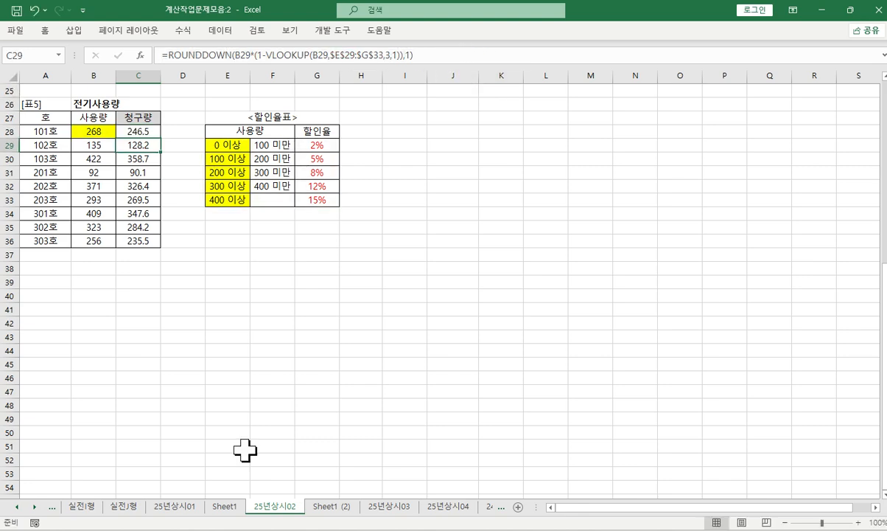
{"action": "left_click", "coordinate": [333, 505]}
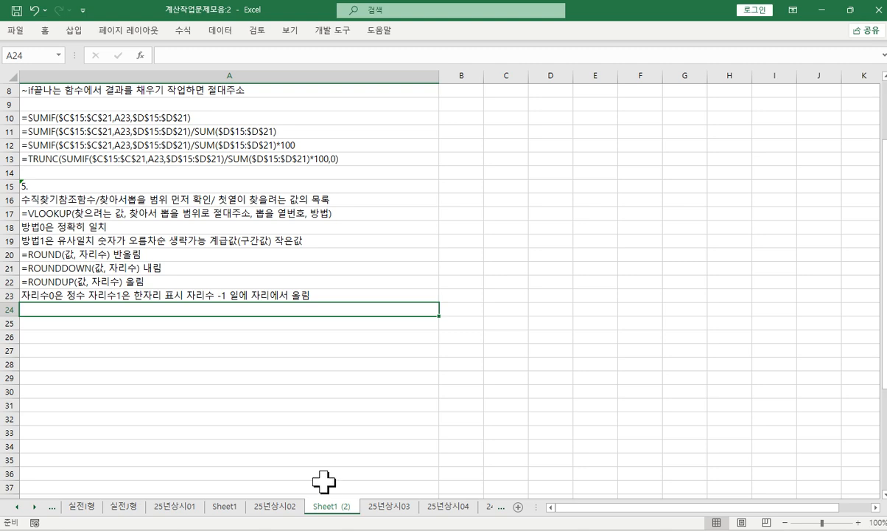
{"action": "left_click", "coordinate": [81, 320]}
{"action": "key", "text": "ctrl+v"}
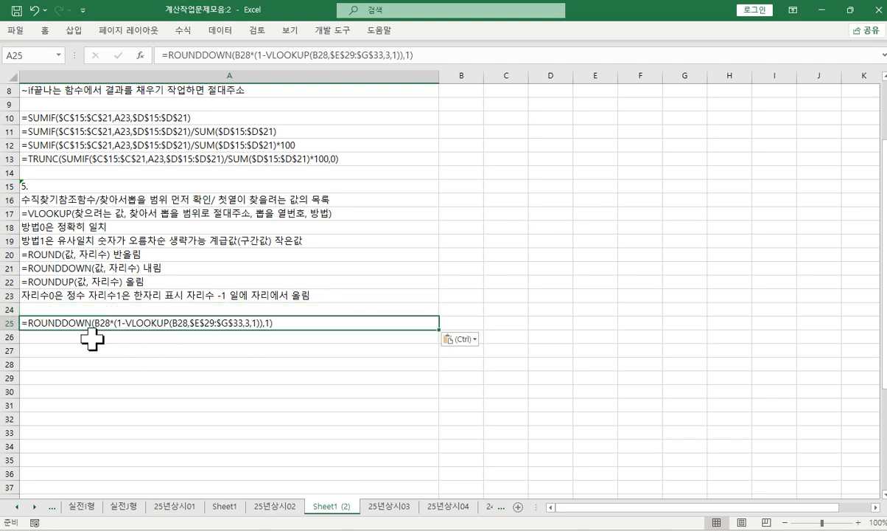
{"action": "left_click", "coordinate": [83, 333]}
{"action": "type", "text": "=ROUNDDOWN(B28*(1-VLOOKUP(B28,$E$29:$G$33,3,1)),1)"}
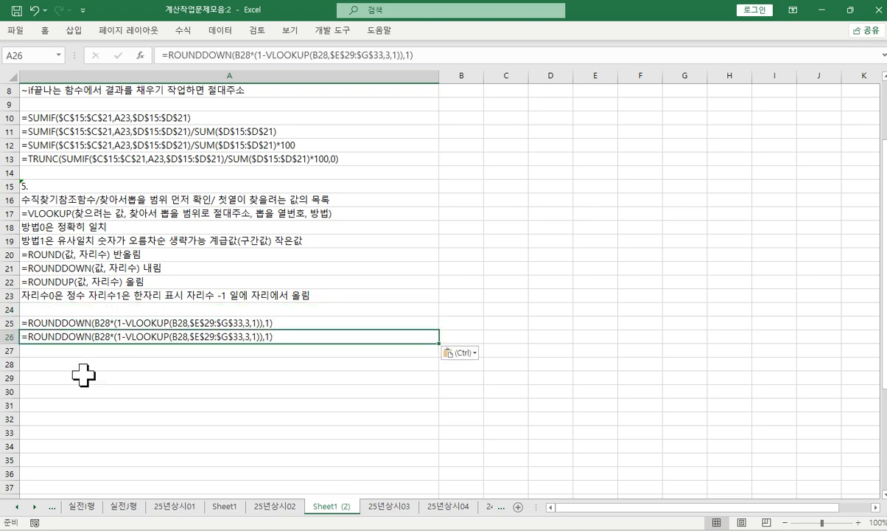
{"action": "left_click", "coordinate": [84, 351]}
{"action": "type", "text": "=ROUNDDOWN(B28*(1-VLOOKUP(B28,$E$29:$G$33,3,1)),1)"}
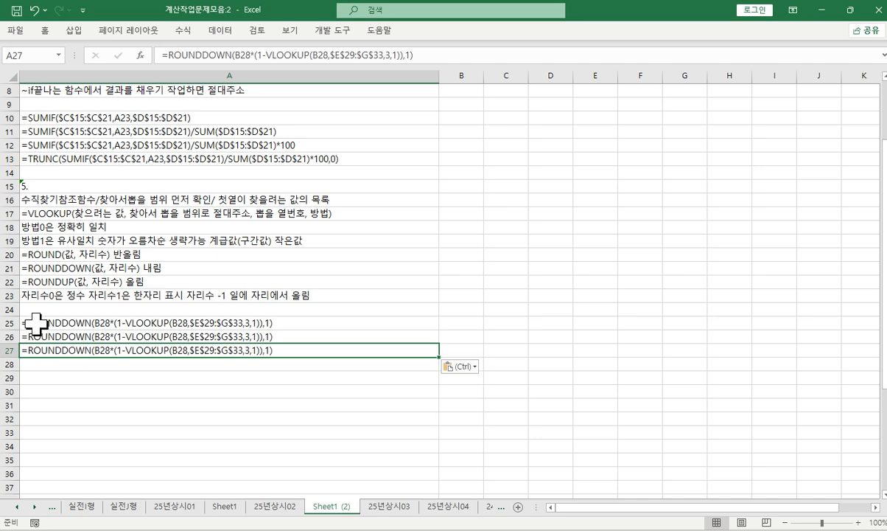
Trim the pasted formula in A25 to =VLOOKUP(B28,$E$29:$G$33,3,1).
{"action": "left_click", "coordinate": [28, 322]}
{"action": "double_click", "coordinate": [28, 322]}
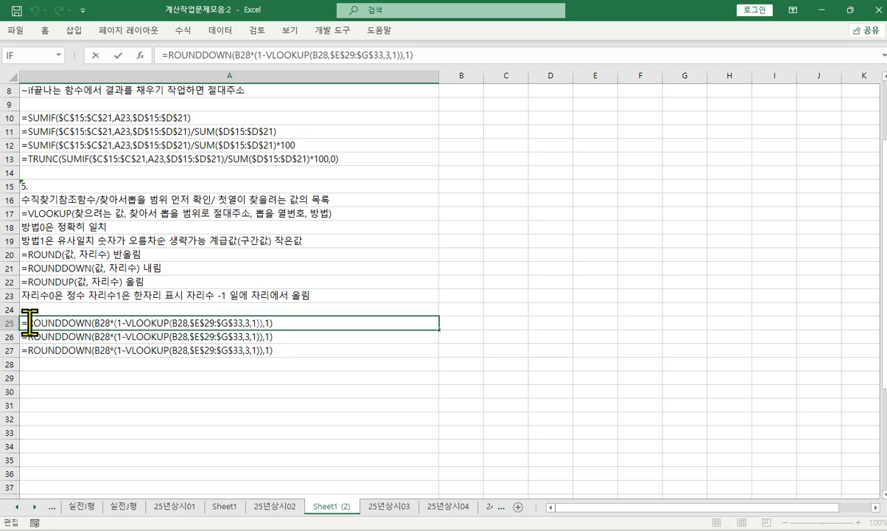
{"action": "left_click_drag", "start_coordinate": [28, 322], "coordinate": [122, 322]}
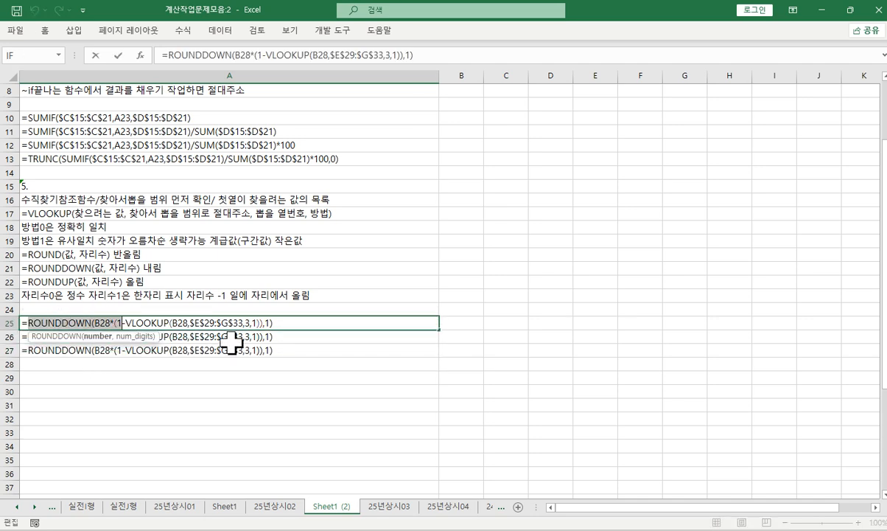
{"action": "key", "text": "Delete"}
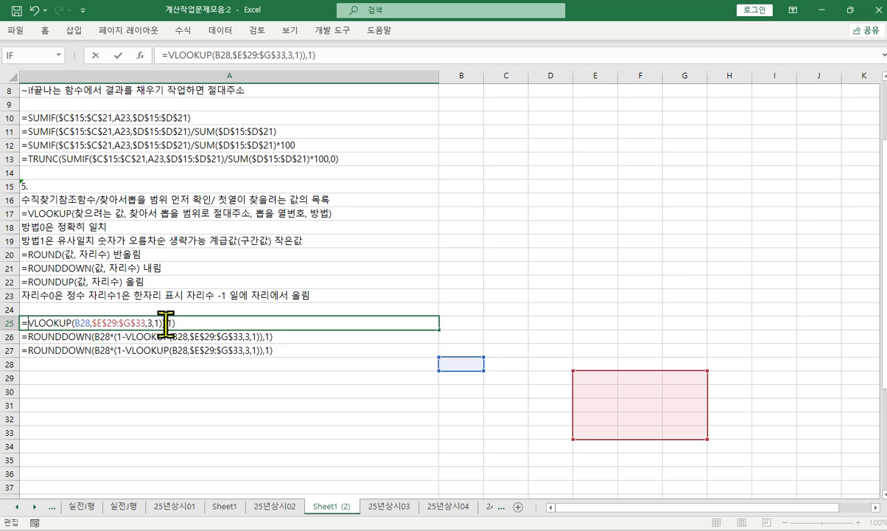
{"action": "left_click_drag", "start_coordinate": [163, 324], "coordinate": [209, 324]}
{"action": "key", "text": "Delete"}
{"action": "key", "text": "Return"}
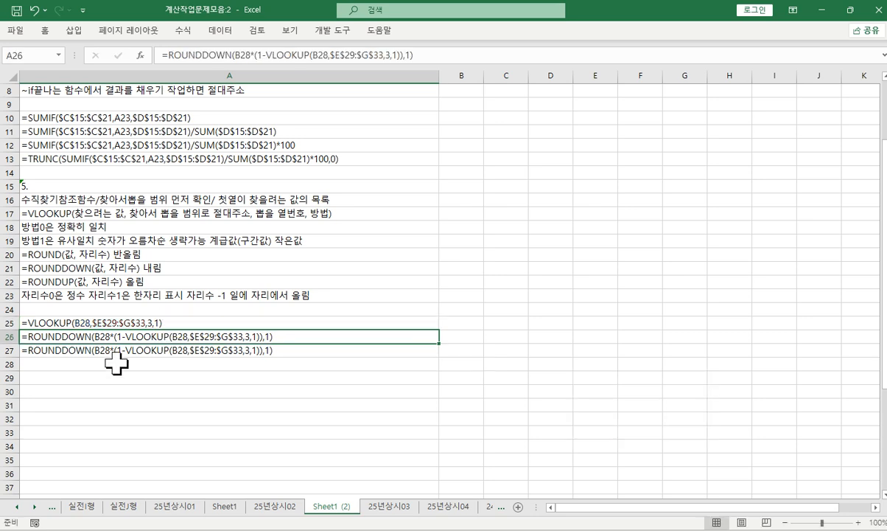
Trim the pasted formula in A26 to =B28*(1-VLOOKUP(B28,$E$29:$G$33,3,1)).
{"action": "double_click", "coordinate": [25, 336]}
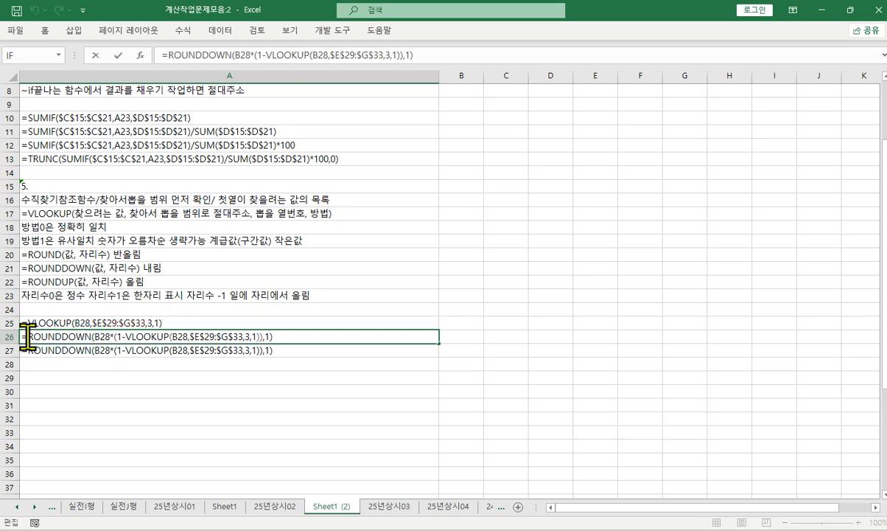
{"action": "left_click_drag", "start_coordinate": [27, 336], "coordinate": [95, 336]}
{"action": "key", "text": "Delete"}
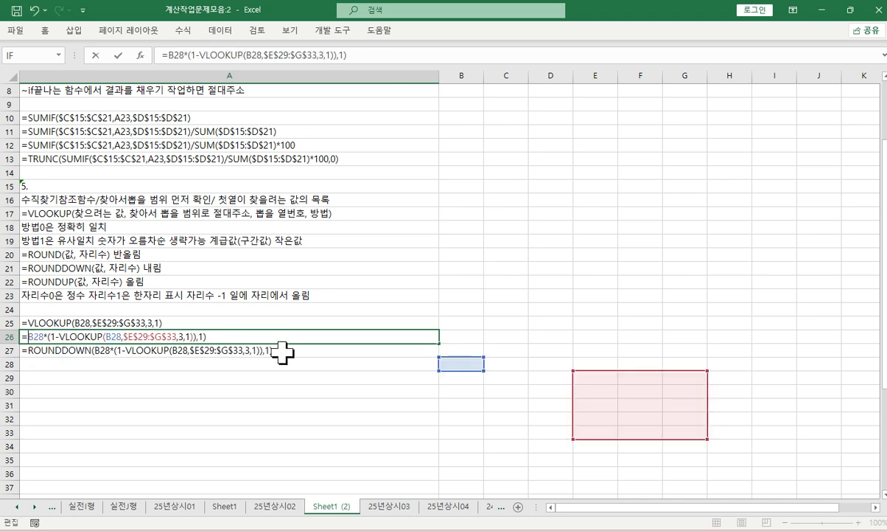
{"action": "key", "text": "Delete"}
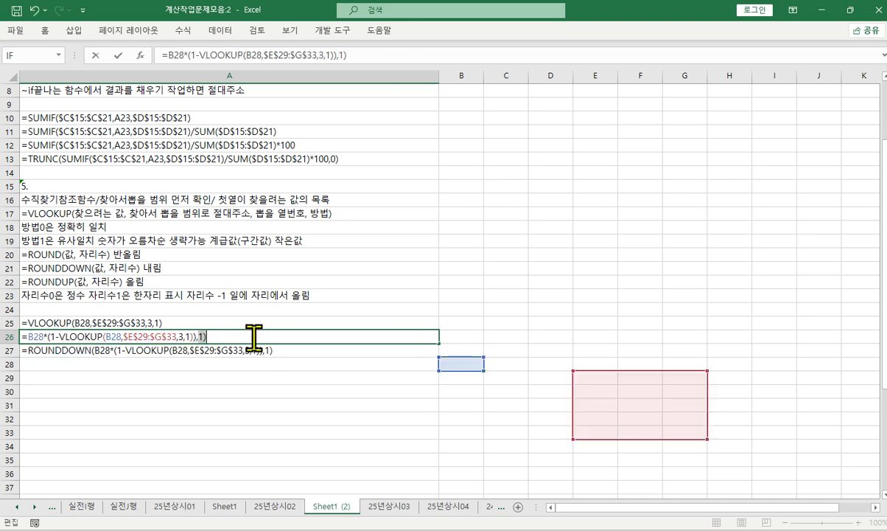
{"action": "key", "text": "Delete"}
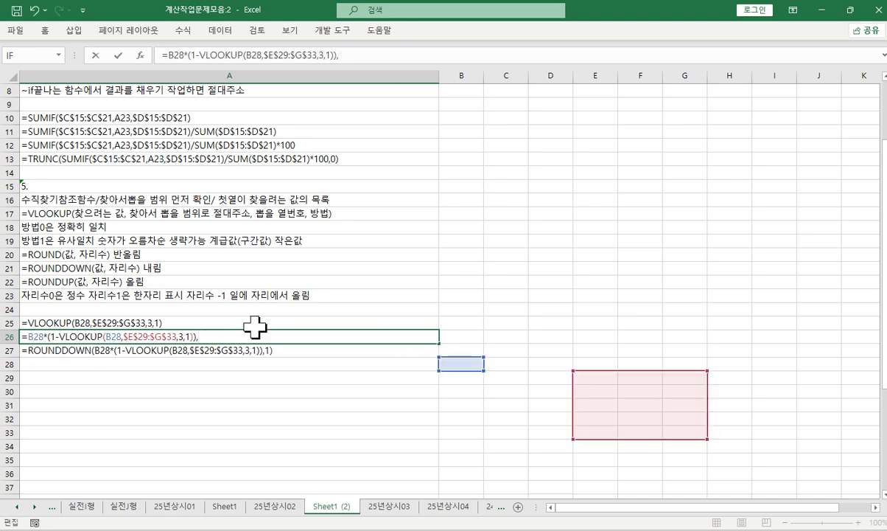
{"action": "key", "text": "Return"}
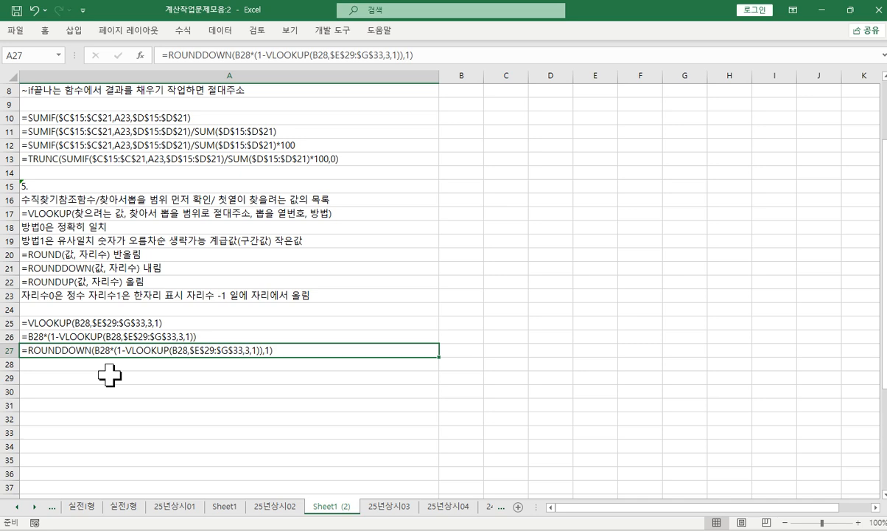
Clear the 청구량 formulas in C28:C36 on the 25년상시02 sheet.
{"action": "left_click_drag", "start_coordinate": [65, 199], "coordinate": [81, 297]}
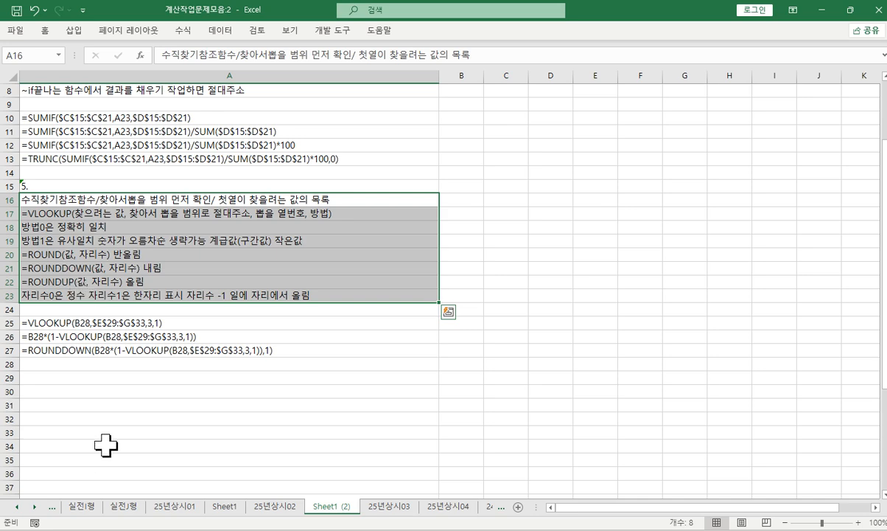
{"action": "left_click", "coordinate": [286, 508]}
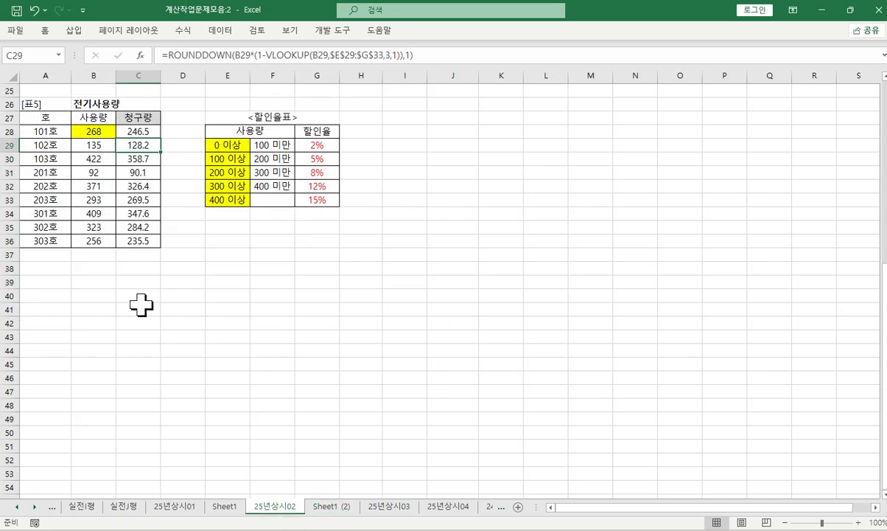
{"action": "left_click_drag", "start_coordinate": [139, 132], "coordinate": [139, 243]}
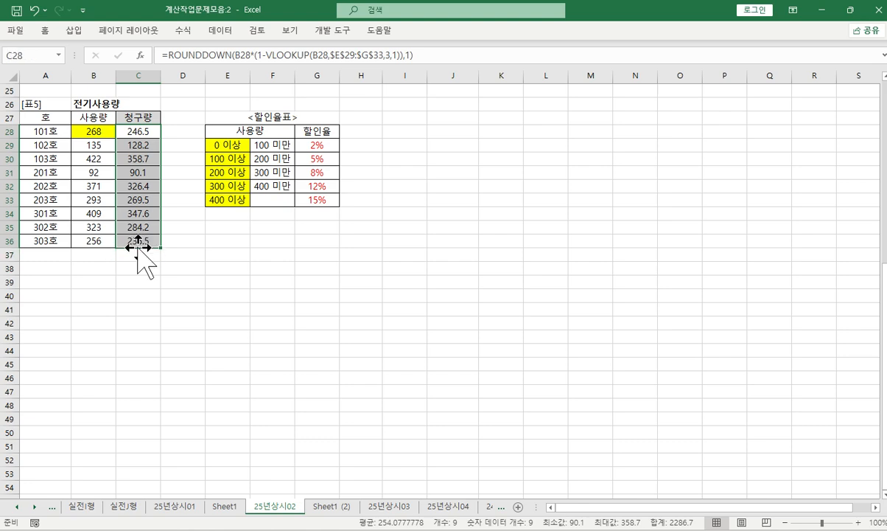
{"action": "key", "text": "Delete"}
{"action": "left_click", "coordinate": [185, 252]}
{"action": "left_click", "coordinate": [140, 133]}
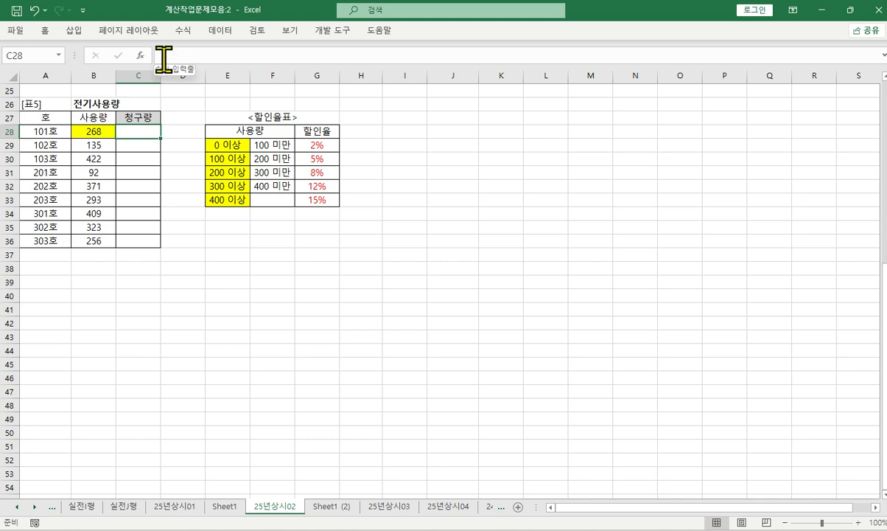
Examine how the 101호 usage in B28 matches the usage brackets in E29:E33 and the discount rates in G29:G33.
{"action": "left_click", "coordinate": [38, 134]}
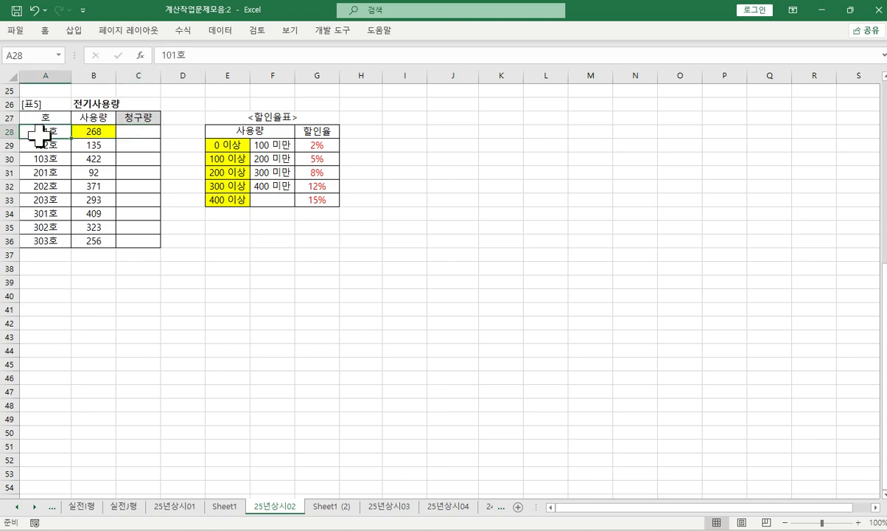
{"action": "left_click", "coordinate": [110, 104]}
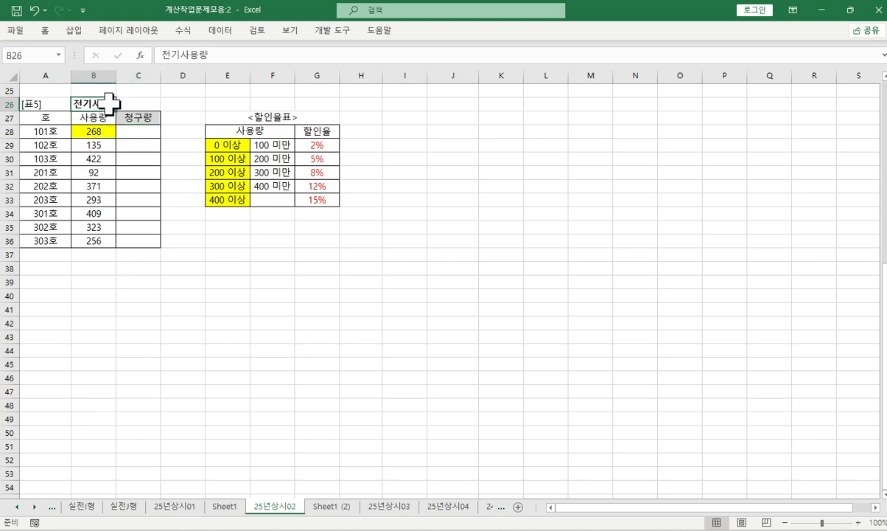
{"action": "left_click", "coordinate": [91, 132]}
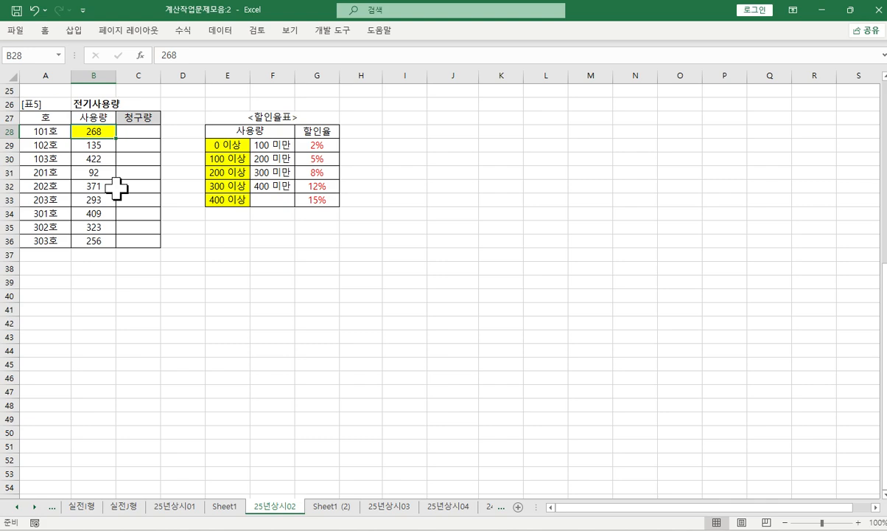
{"action": "left_click", "coordinate": [232, 145]}
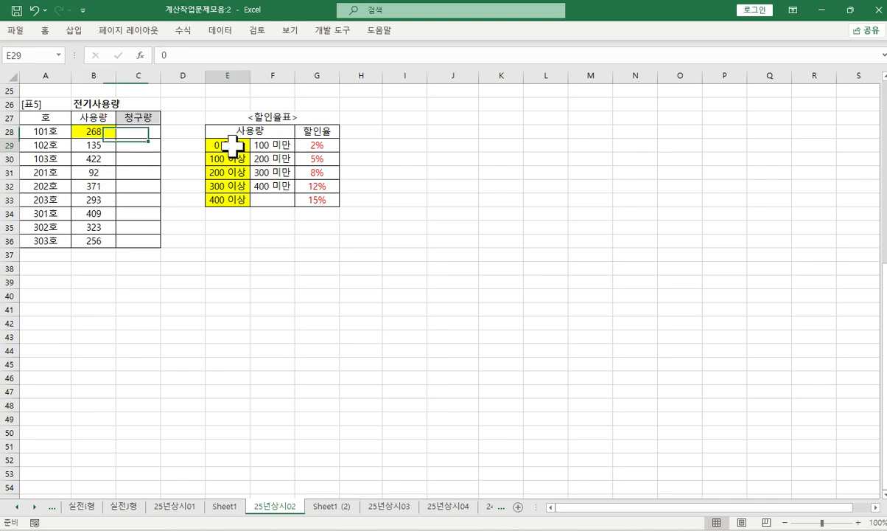
{"action": "left_click_drag", "start_coordinate": [232, 145], "coordinate": [322, 174]}
{"action": "left_click", "coordinate": [227, 172]}
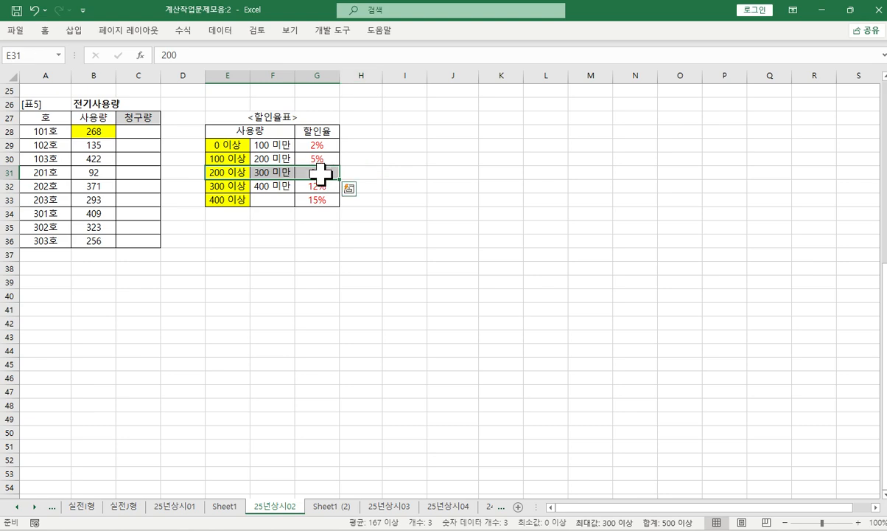
{"action": "left_click", "coordinate": [321, 174]}
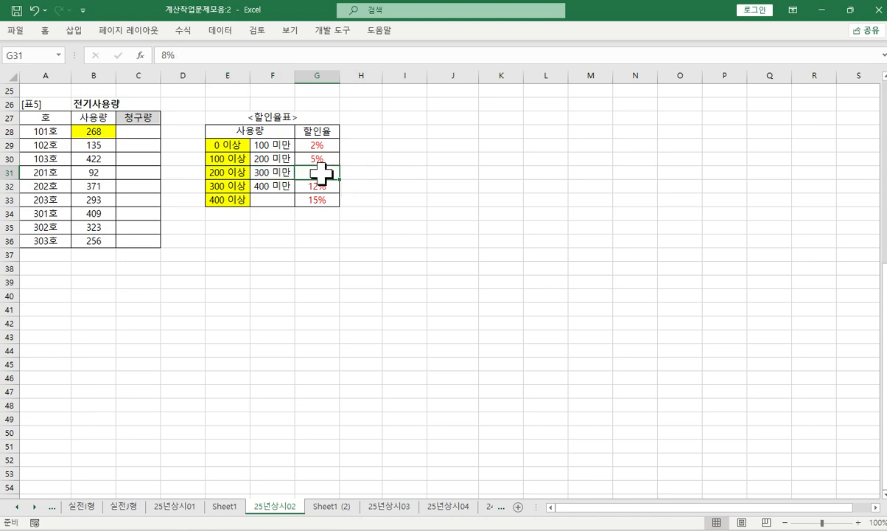
{"action": "left_click_drag", "start_coordinate": [227, 146], "coordinate": [238, 199]}
{"action": "left_click_drag", "start_coordinate": [316, 145], "coordinate": [312, 197]}
Start a VLOOKUP formula in C28 for the 101호 청구량 and open its function arguments.
{"action": "left_click", "coordinate": [142, 130]}
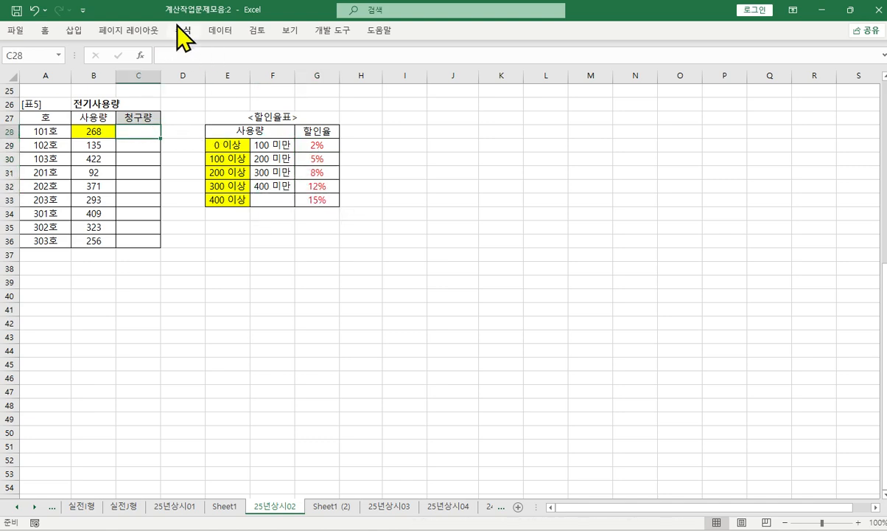
{"action": "left_click", "coordinate": [166, 56]}
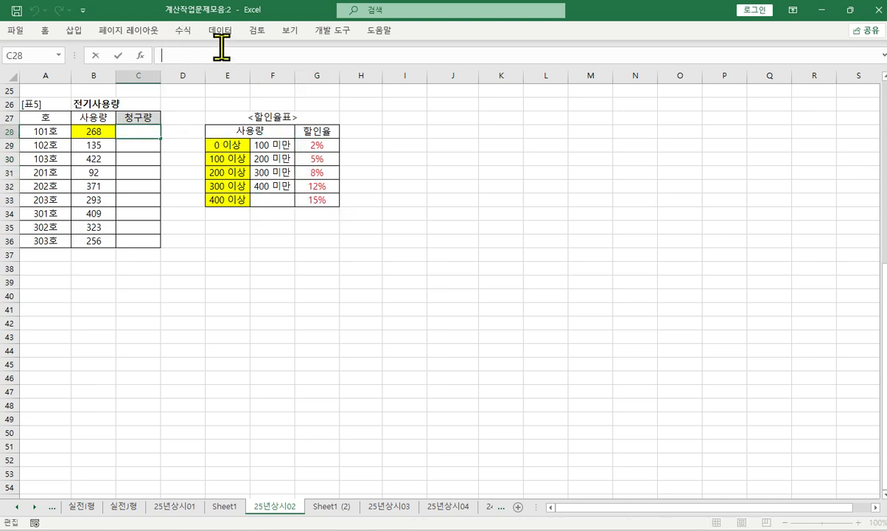
{"action": "type", "text": "=vl"}
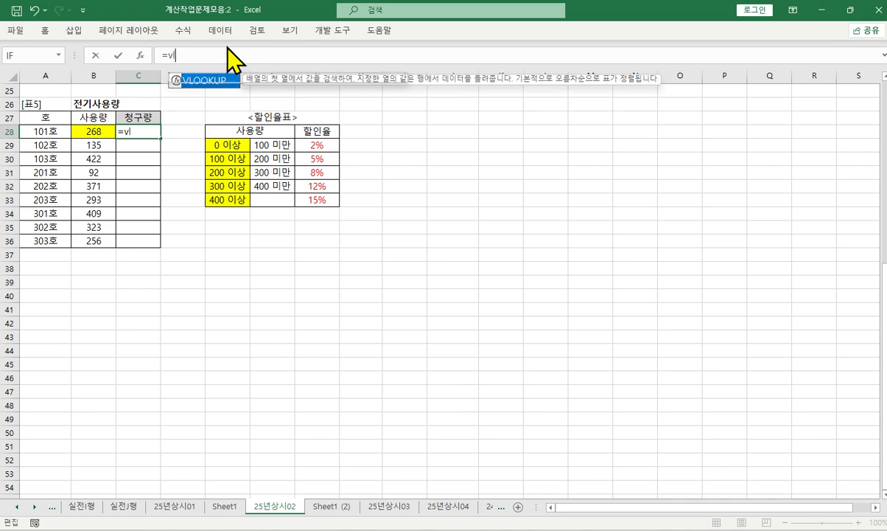
{"action": "key", "text": "Tab"}
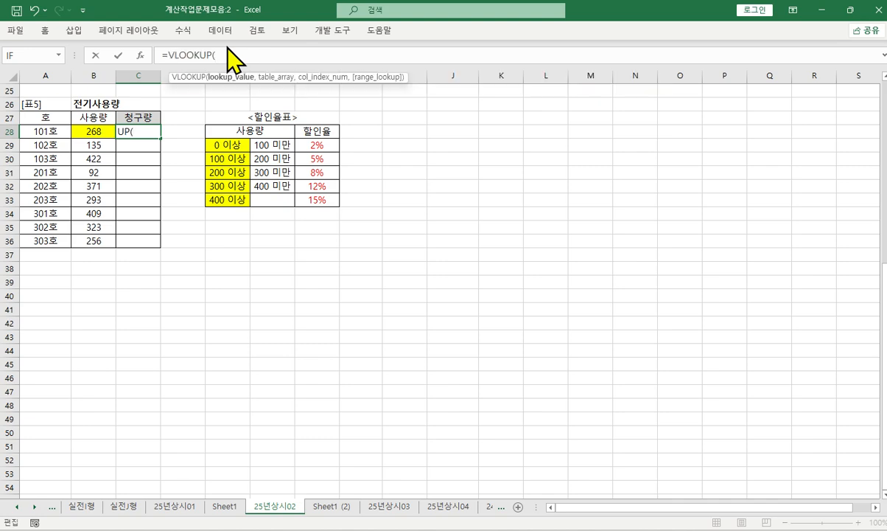
{"action": "key", "text": "ctrl+a"}
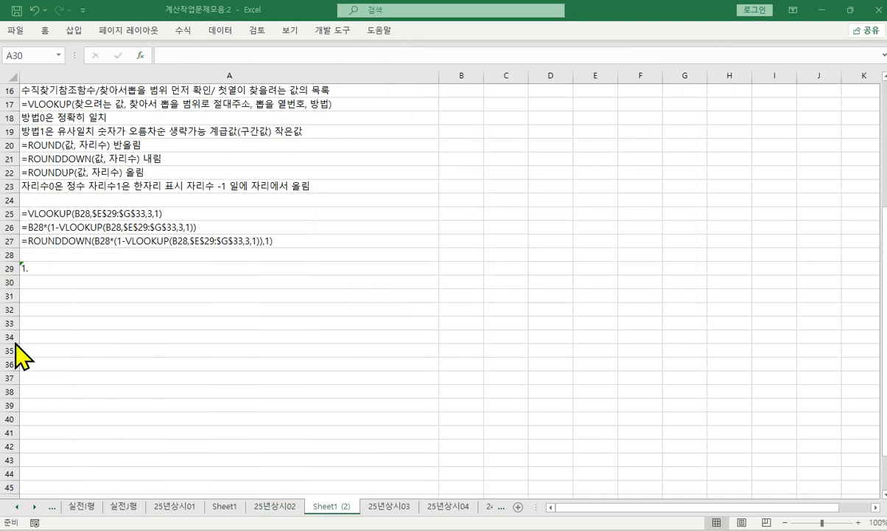
Write the note =MODE.SNGL(범위) 최빈수 in A30 of the Sheet1 (2) notes.
{"action": "left_click", "coordinate": [46, 280]}
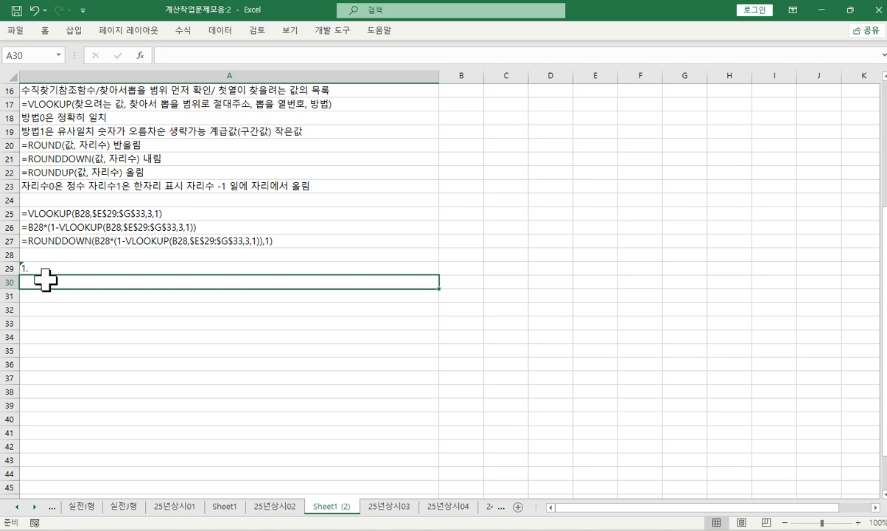
{"action": "type", "text": "=mo"}
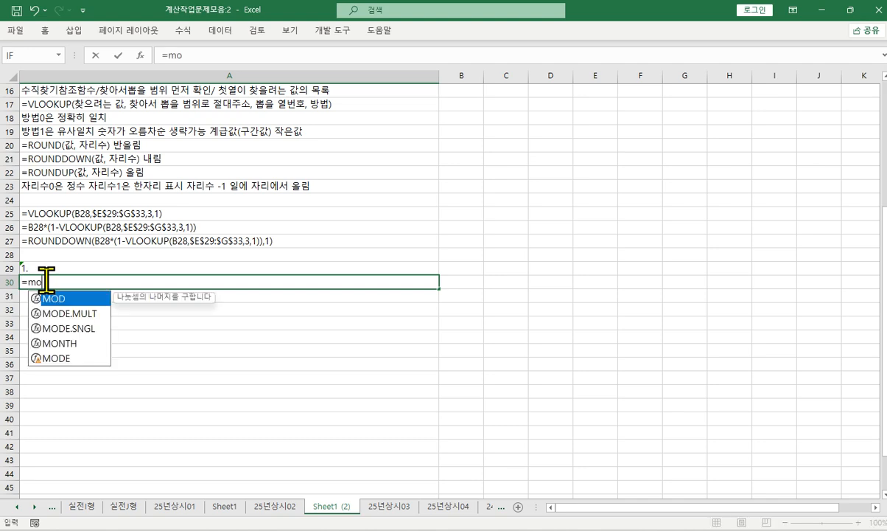
{"action": "key", "text": "Down"}
{"action": "key", "text": "Down"}
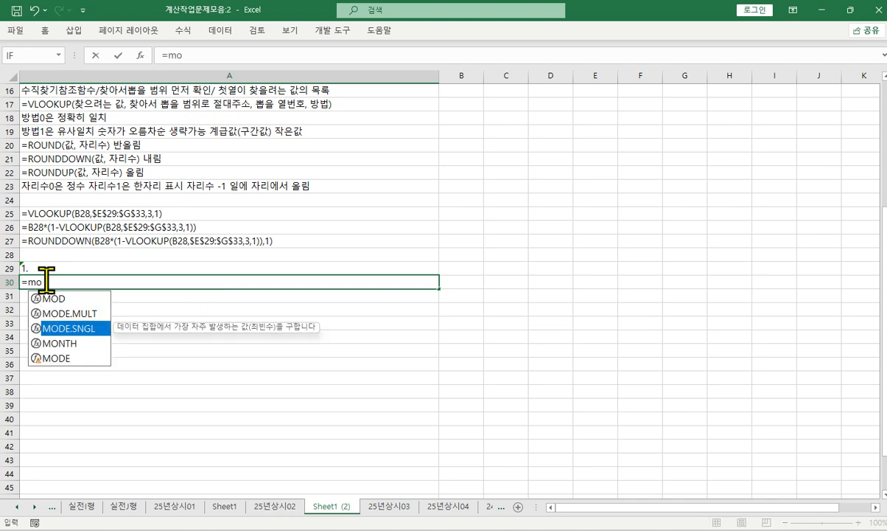
{"action": "key", "text": "Up"}
{"action": "key", "text": "Down"}
{"action": "key", "text": "Tab"}
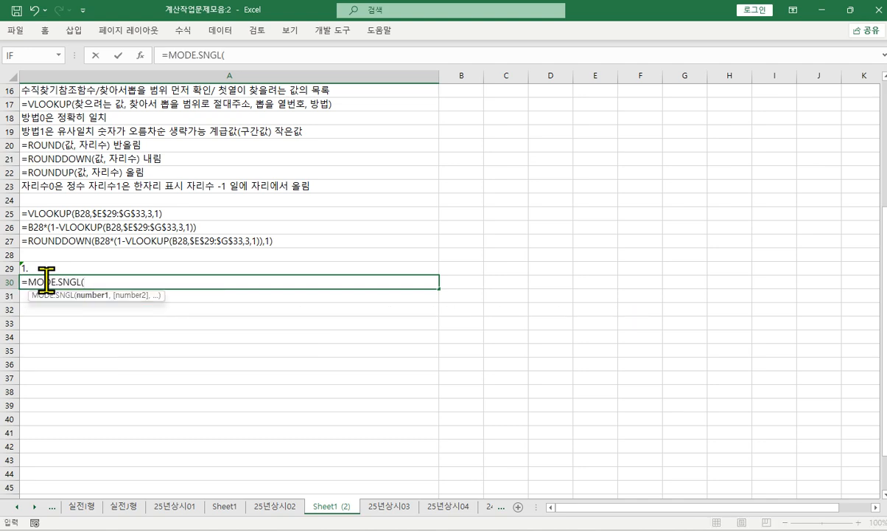
{"action": "type", "text": "범위)"}
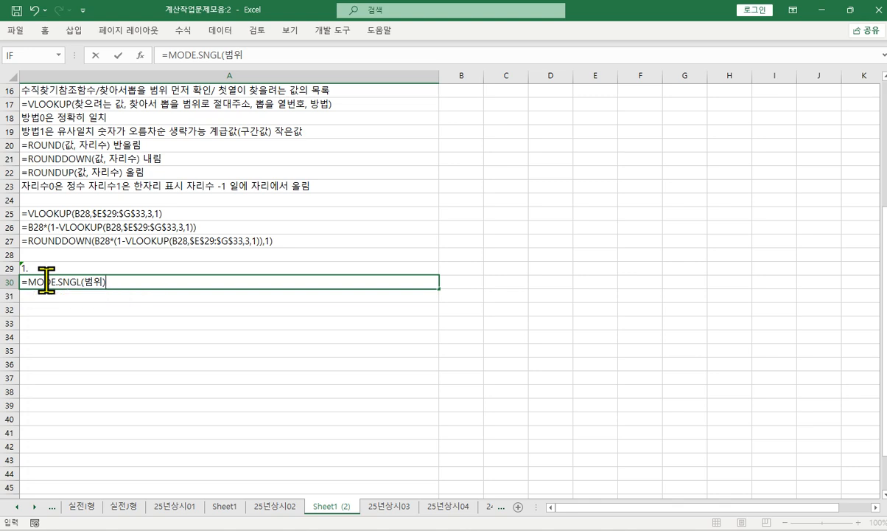
{"action": "type", "text": " 칩"}
{"action": "type", "text": "빈수"}
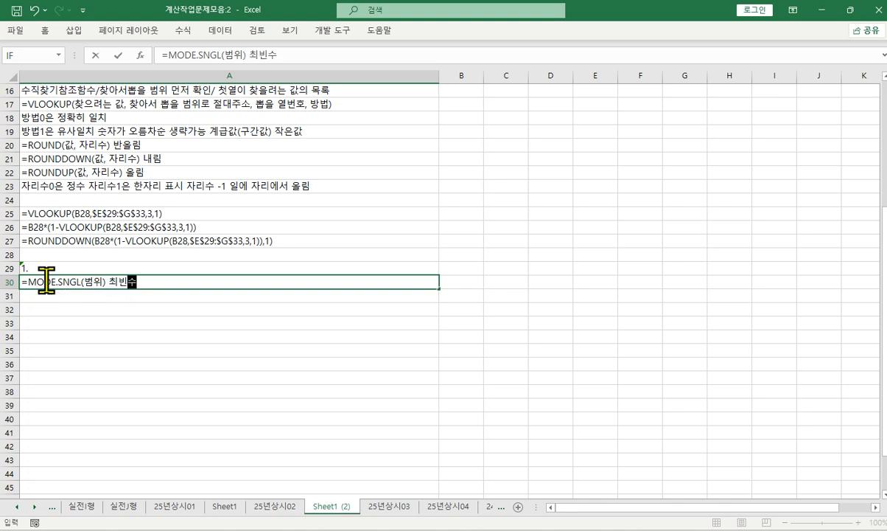
{"action": "key", "text": "Return"}
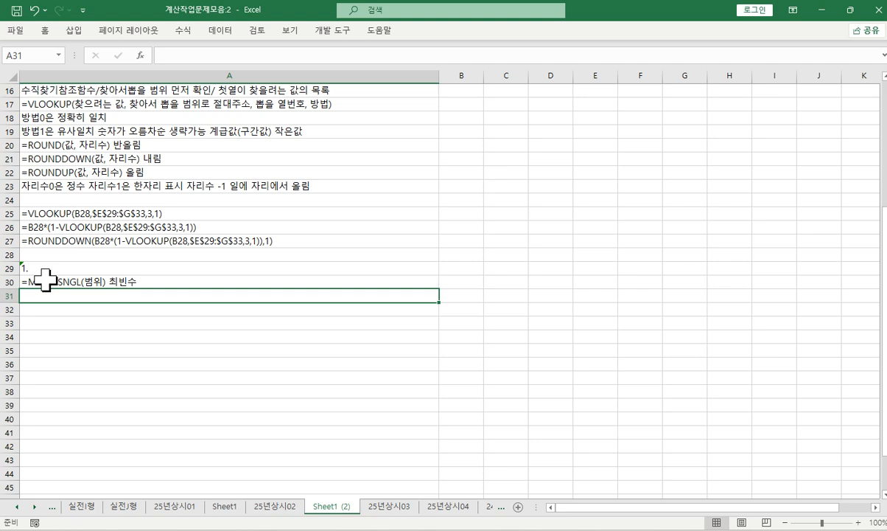
Write the note =INT(값) 작은정수 in A31, directly under the MODE.SNGL note.
{"action": "type", "text": "=int"}
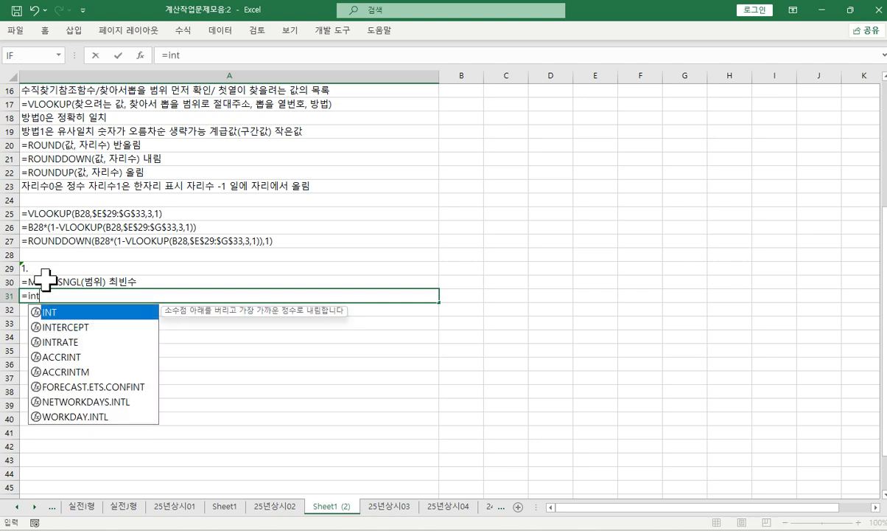
{"action": "key", "text": "Tab"}
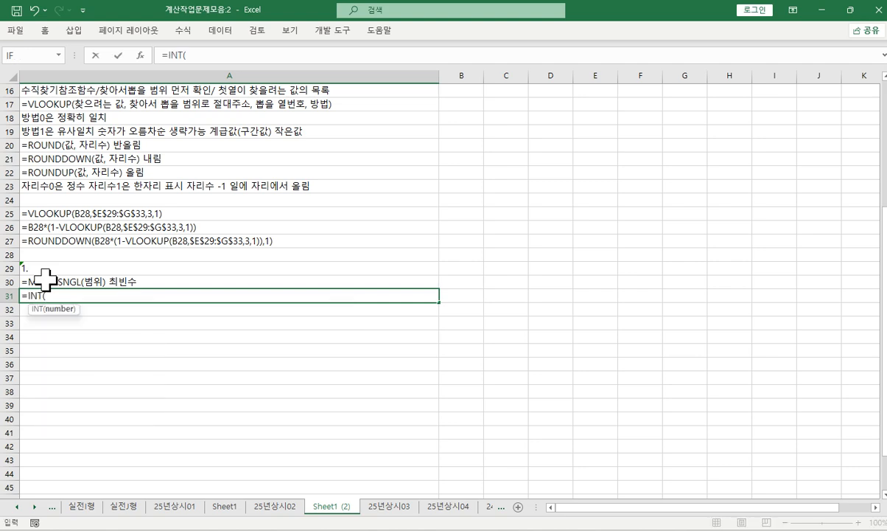
{"action": "type", "text": "값)"}
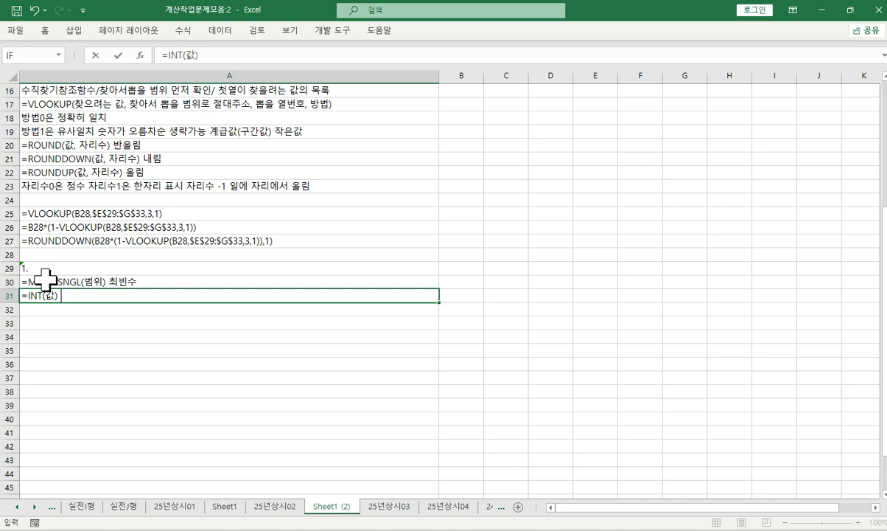
{"action": "type", "text": " 작윿"}
{"action": "type", "text": "정수"}
{"action": "key", "text": "ctrl+Return"}
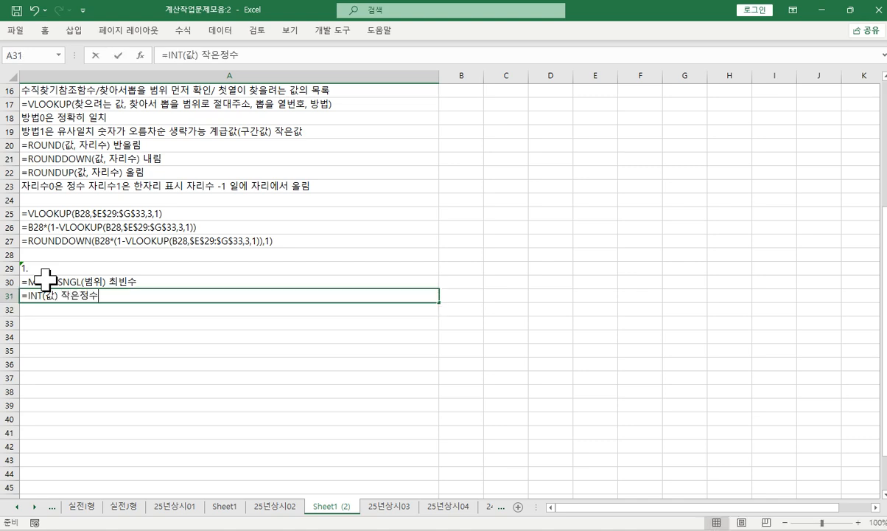
Append the examples 4.7 =>4 and -4.7 => -5 to the INT note in A31.
{"action": "key", "text": "F2"}
{"action": "type", "text": "4."}
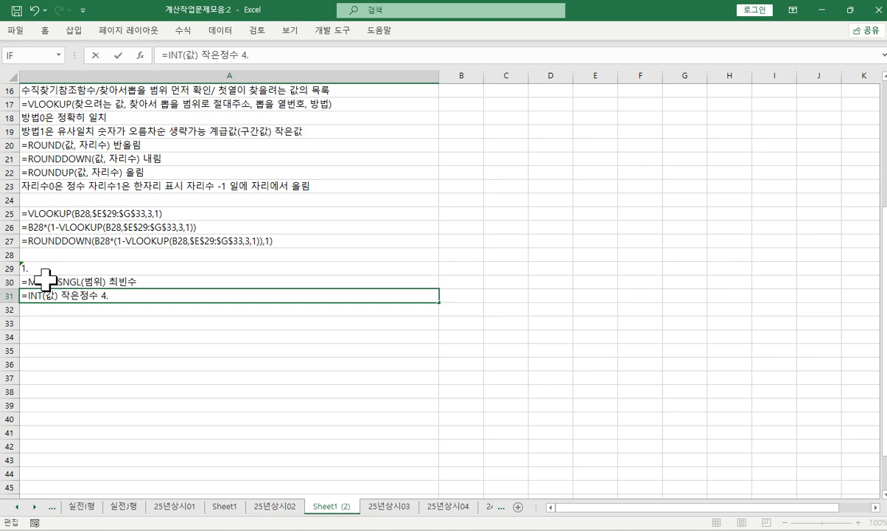
{"action": "type", "text": "7 =>4   -4.7 => -5"}
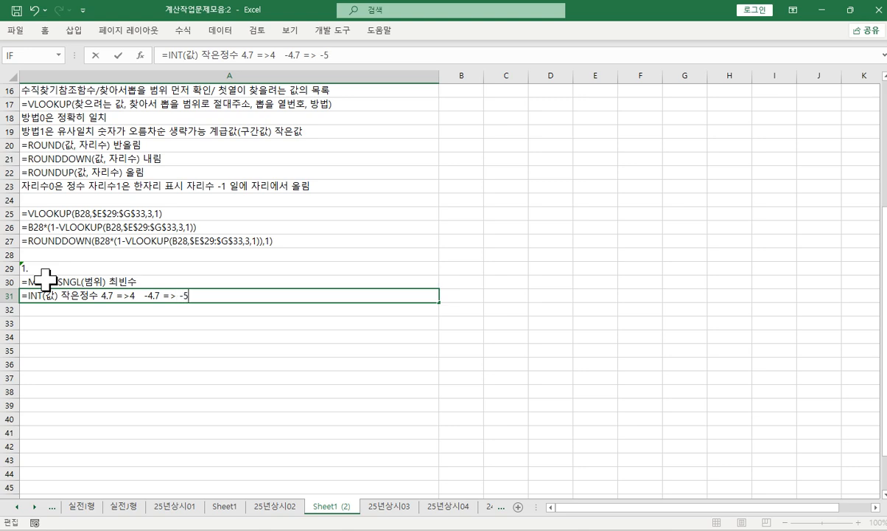
{"action": "key", "text": "Return"}
{"action": "key", "text": "Return"}
{"action": "key", "text": "Return"}
{"action": "key", "text": "Return"}
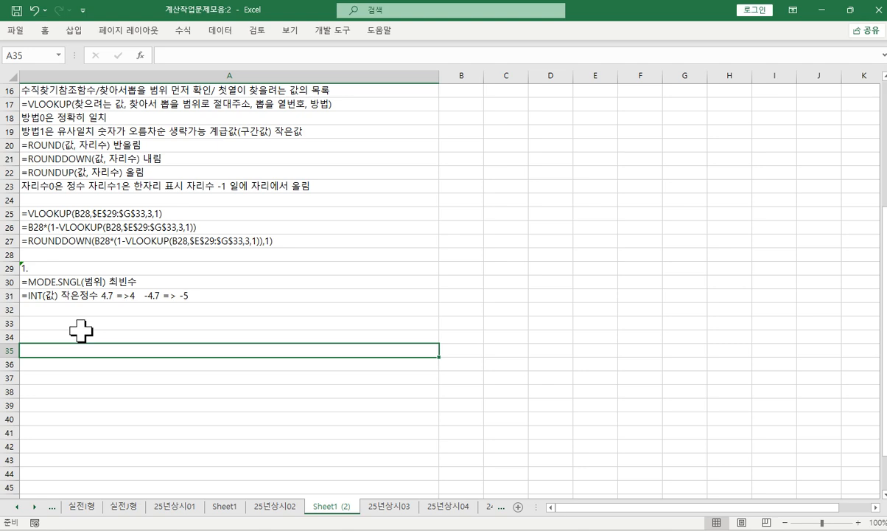
On the 25년상시02 sheet, fill the 영어 scores C3:C10 of 표1 with yellow.
{"action": "left_click", "coordinate": [274, 507]}
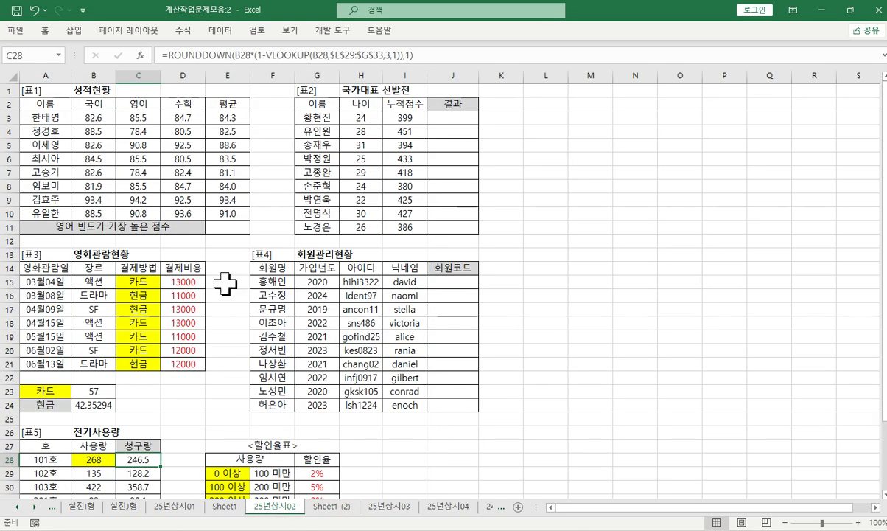
{"action": "left_click_drag", "start_coordinate": [140, 112], "coordinate": [140, 214]}
{"action": "right_click", "coordinate": [140, 177]}
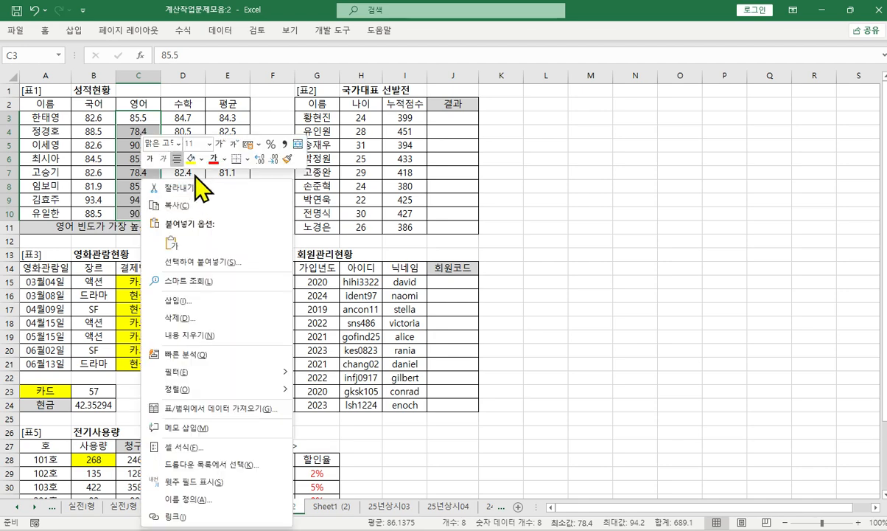
{"action": "left_click", "coordinate": [191, 159]}
Enter =MODE.SNGL(C3:C10) in E11 to find the most frequent 영어 score.
{"action": "left_click", "coordinate": [248, 227]}
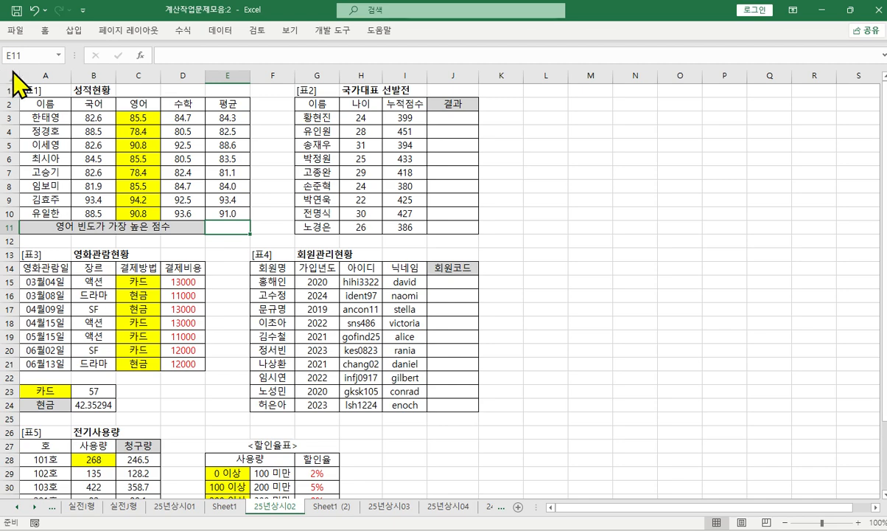
{"action": "left_click", "coordinate": [222, 51]}
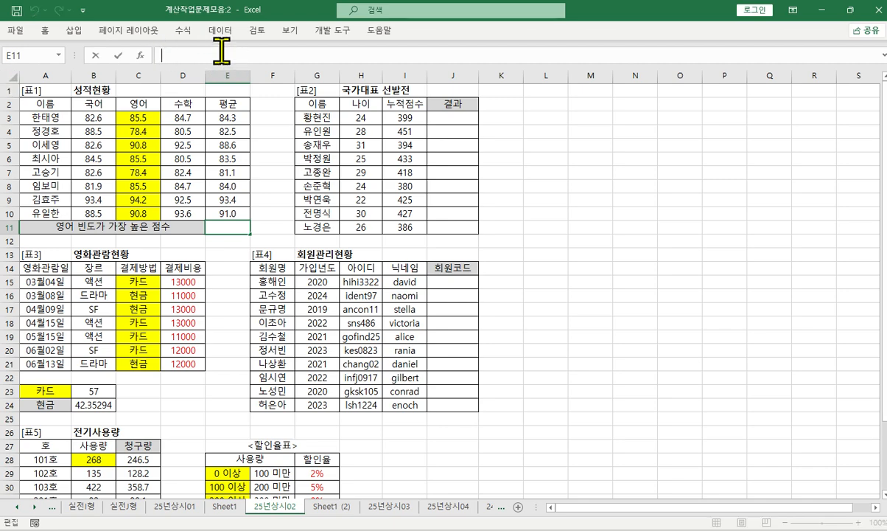
{"action": "type", "text": "=mo"}
{"action": "key", "text": "Down"}
{"action": "key", "text": "Down"}
{"action": "key", "text": "Down"}
{"action": "key", "text": "Up"}
{"action": "key", "text": "Tab"}
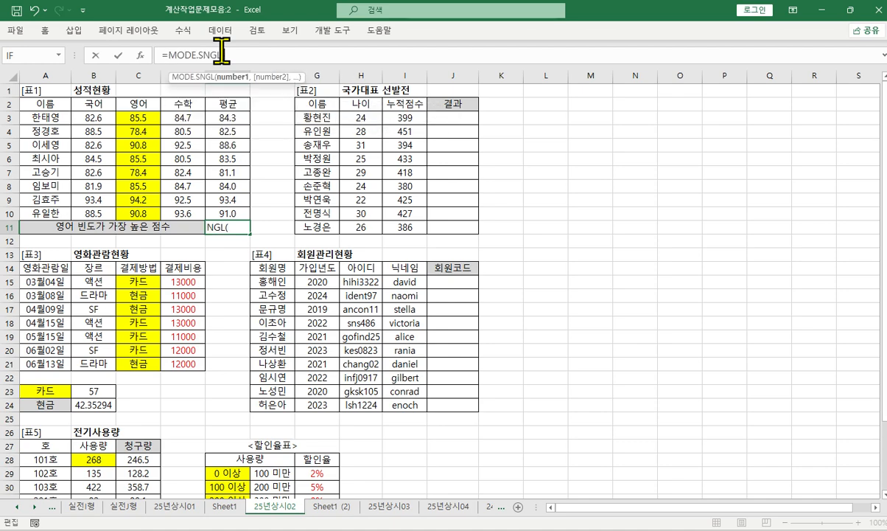
{"action": "left_click_drag", "start_coordinate": [155, 118], "coordinate": [149, 210]}
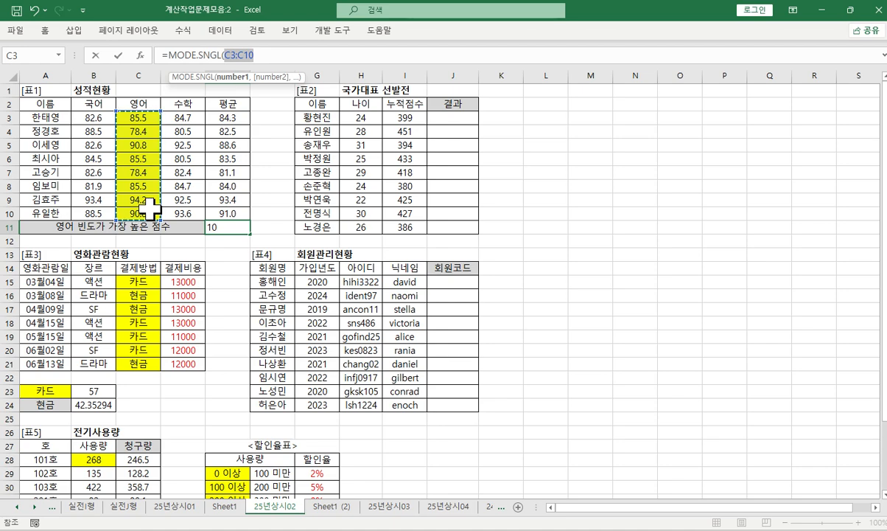
{"action": "key", "text": "Return"}
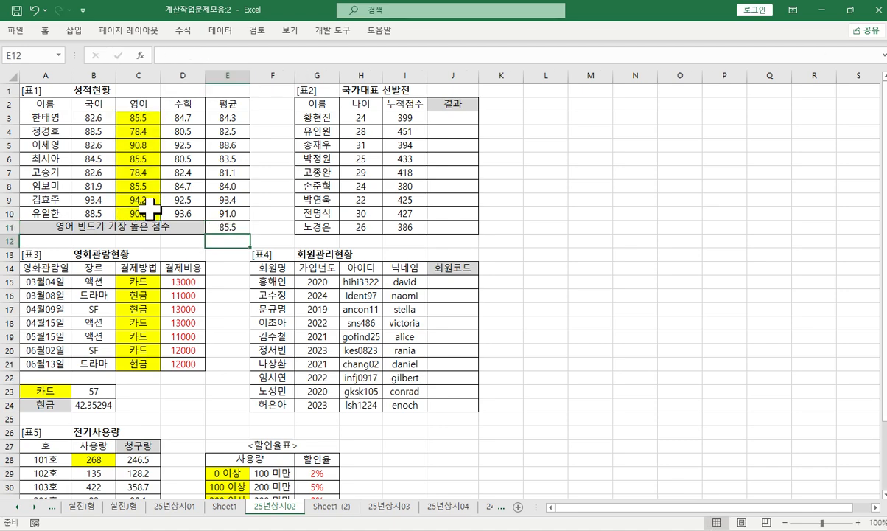
Wrap the E11 formula in INT so that it reads =INT(MODE.SNGL(C3:C10)).
{"action": "key", "text": "Up"}
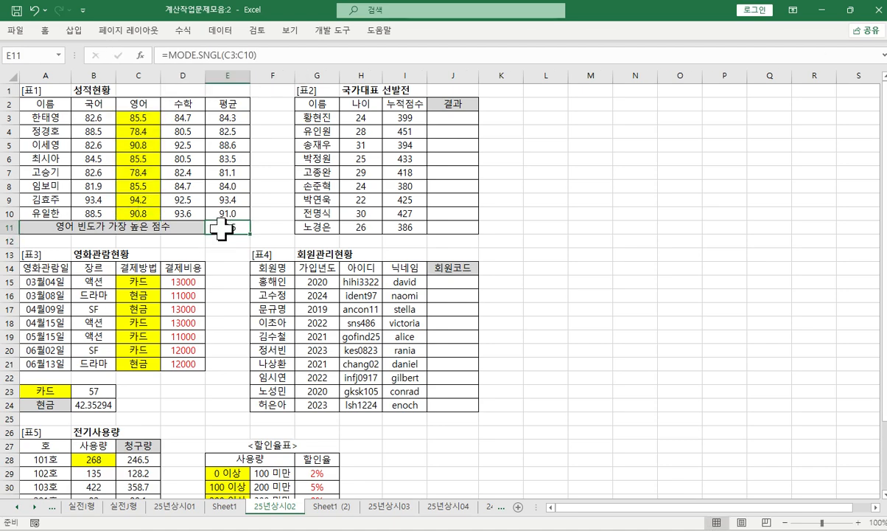
{"action": "left_click", "coordinate": [174, 53]}
{"action": "type", "text": "in"}
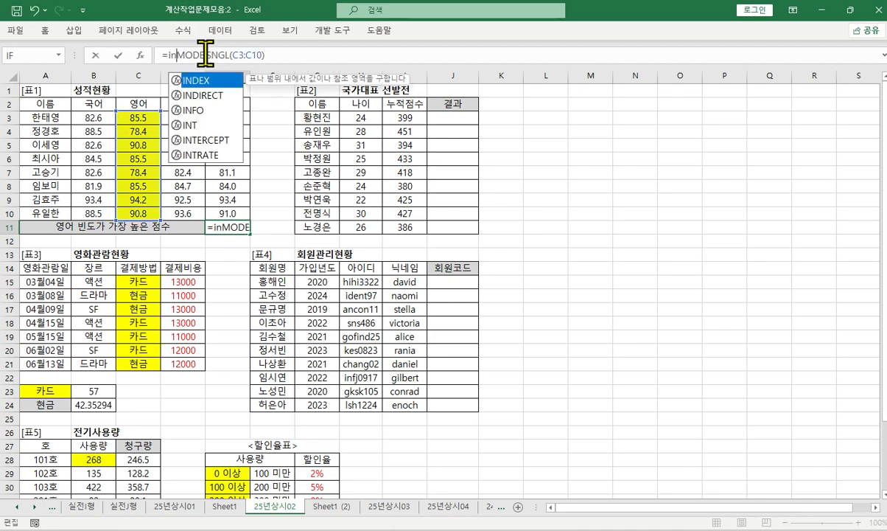
{"action": "key", "text": "Down"}
{"action": "key", "text": "Down"}
{"action": "key", "text": "Down"}
{"action": "key", "text": "Tab"}
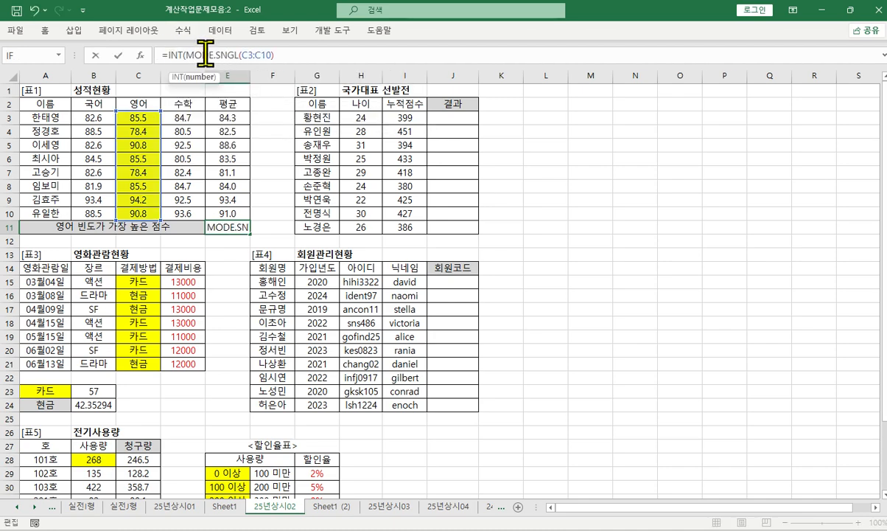
{"action": "key", "text": "End"}
{"action": "type", "text": ")"}
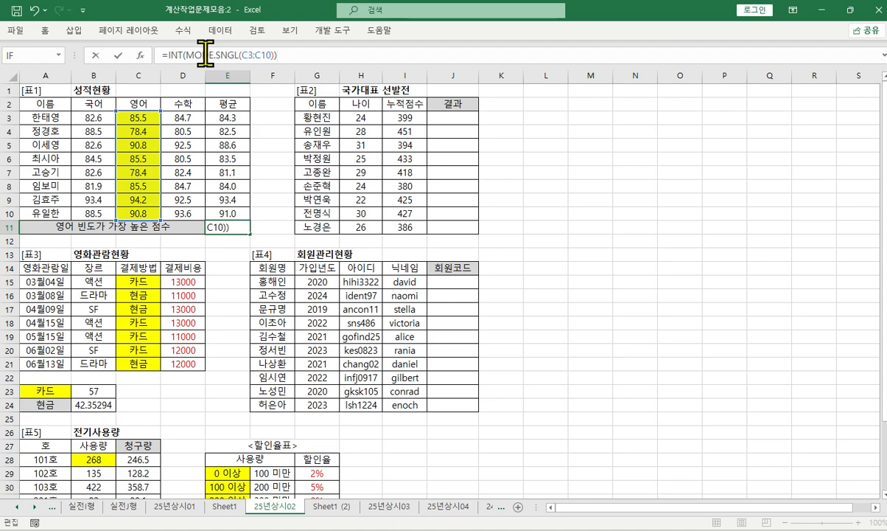
{"action": "key", "text": "Return"}
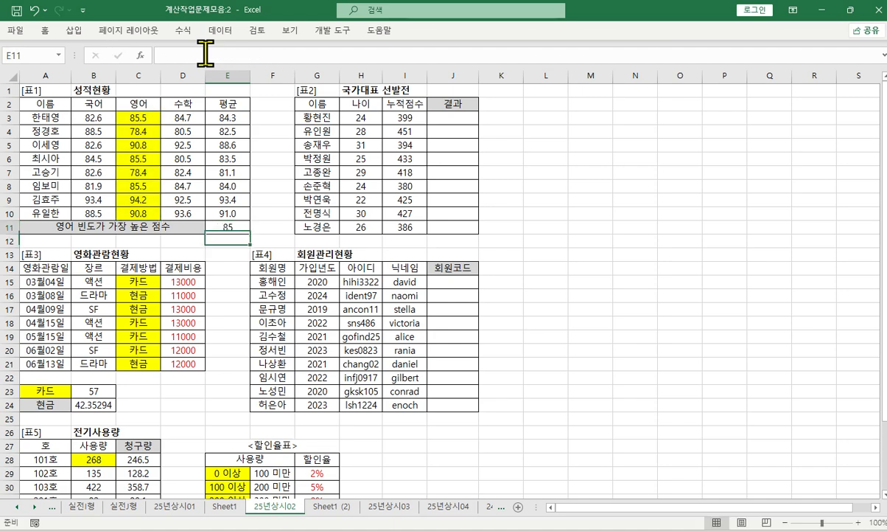
{"action": "key", "text": "Up"}
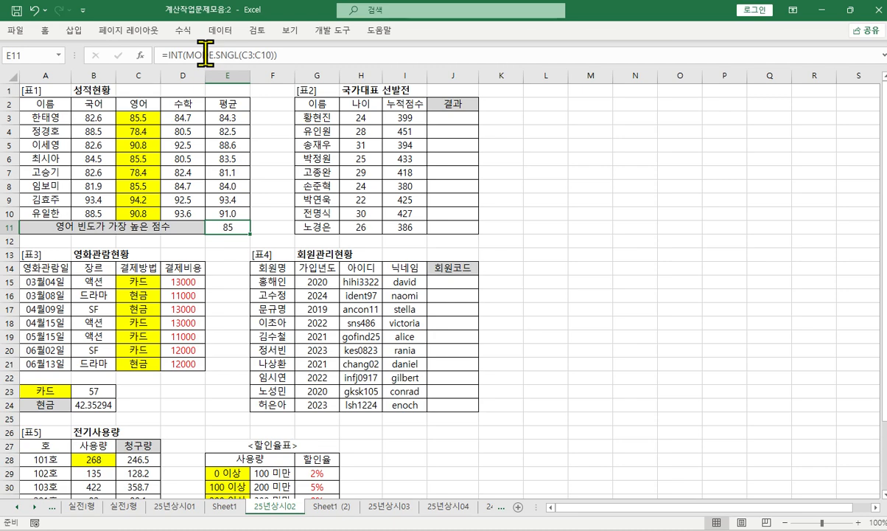
On Sheet1 (2), complete the UPPER note in A37 so that it reads =UPPER(문자) 모두 대문자.
{"action": "key", "text": "ctrl+Page_Down"}
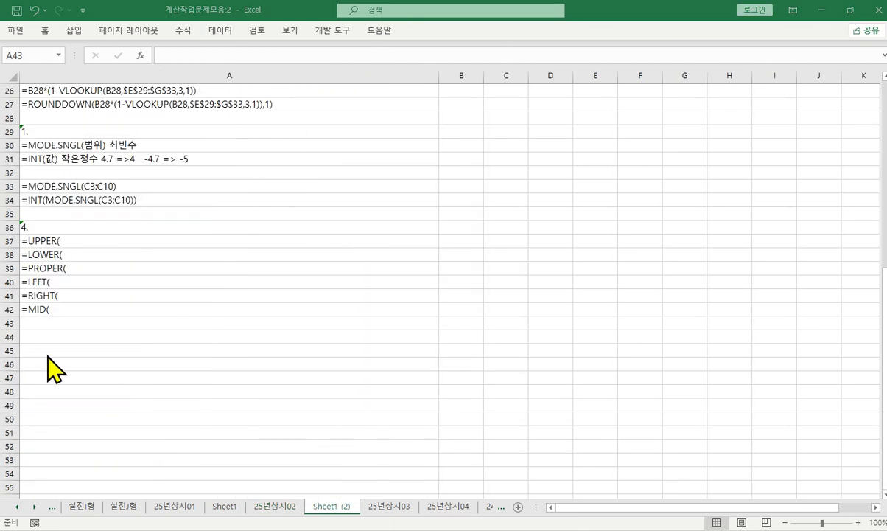
{"action": "left_click", "coordinate": [47, 325]}
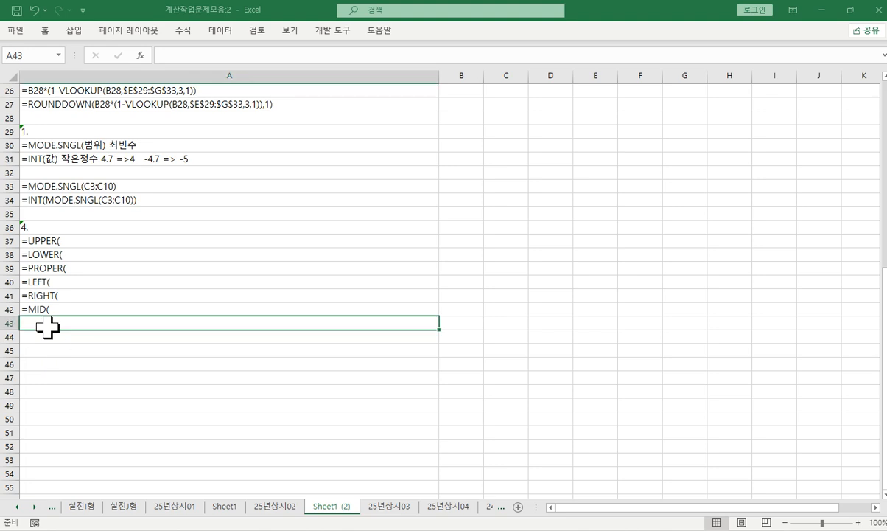
{"action": "left_click", "coordinate": [60, 240]}
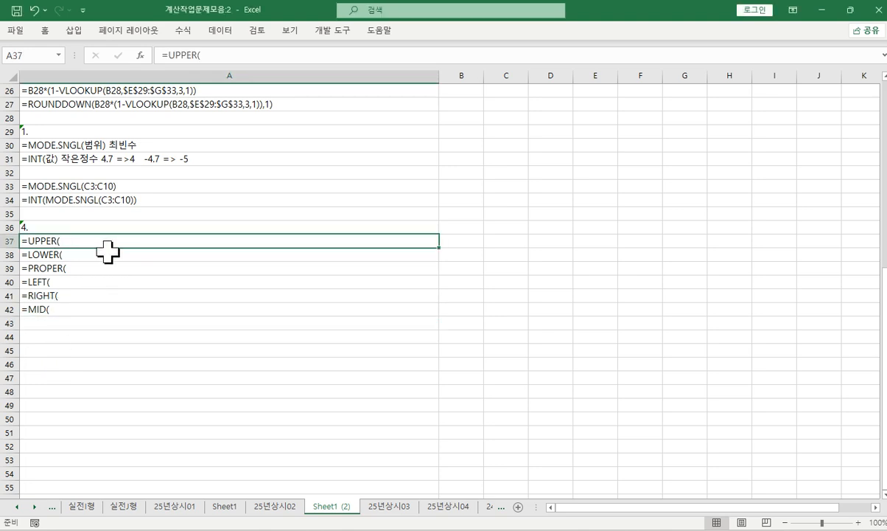
{"action": "left_click", "coordinate": [65, 254]}
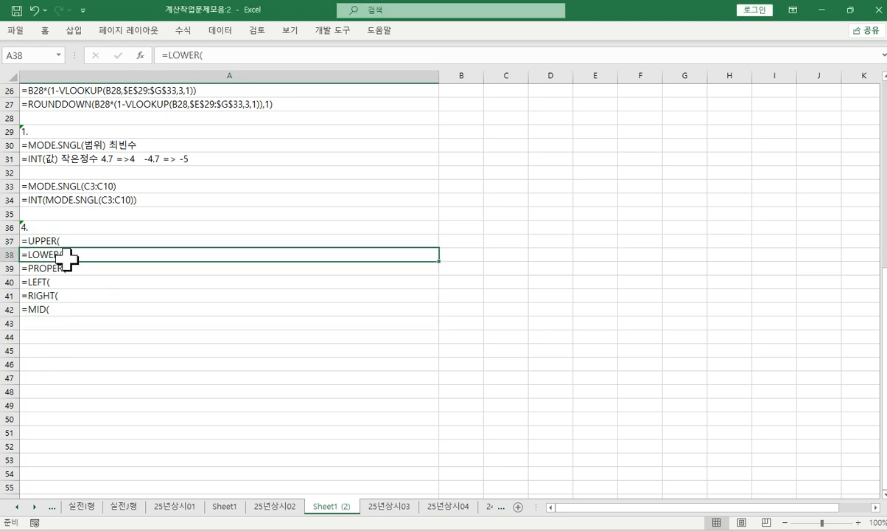
{"action": "left_click", "coordinate": [49, 266]}
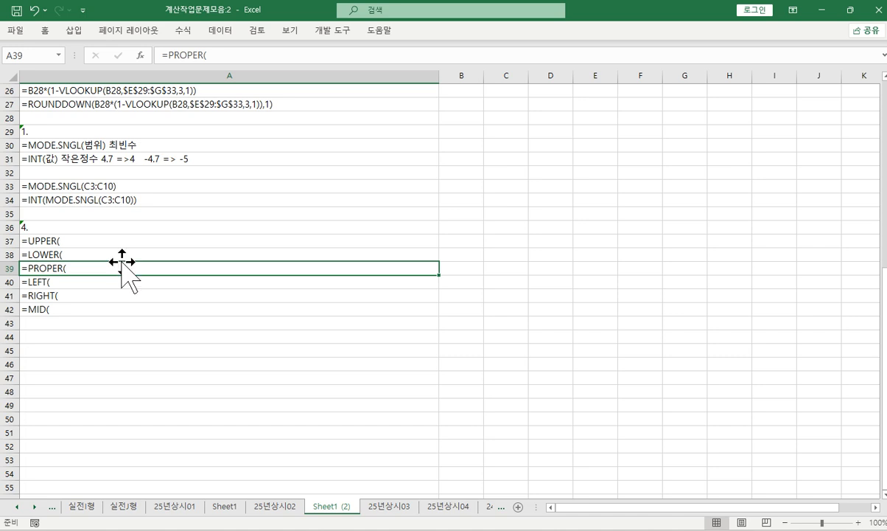
{"action": "double_click", "coordinate": [103, 240]}
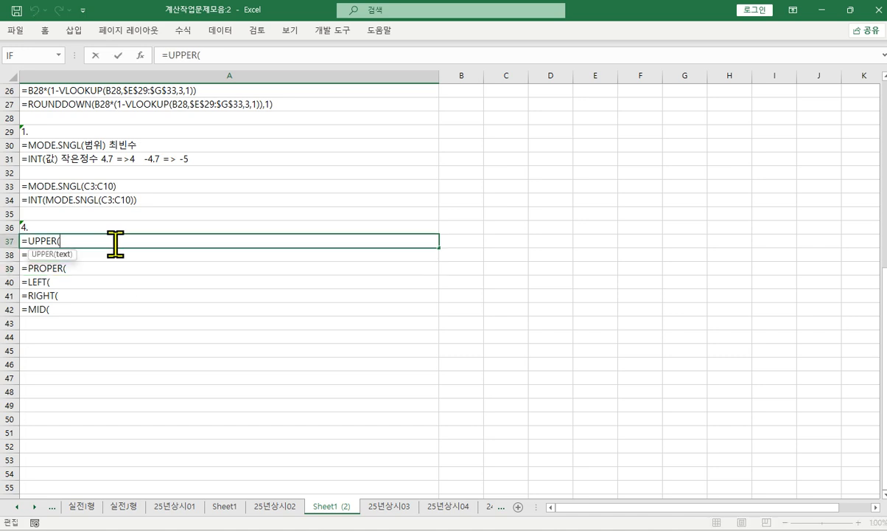
{"action": "type", "text": "무ㄴ자) 모두 대문"}
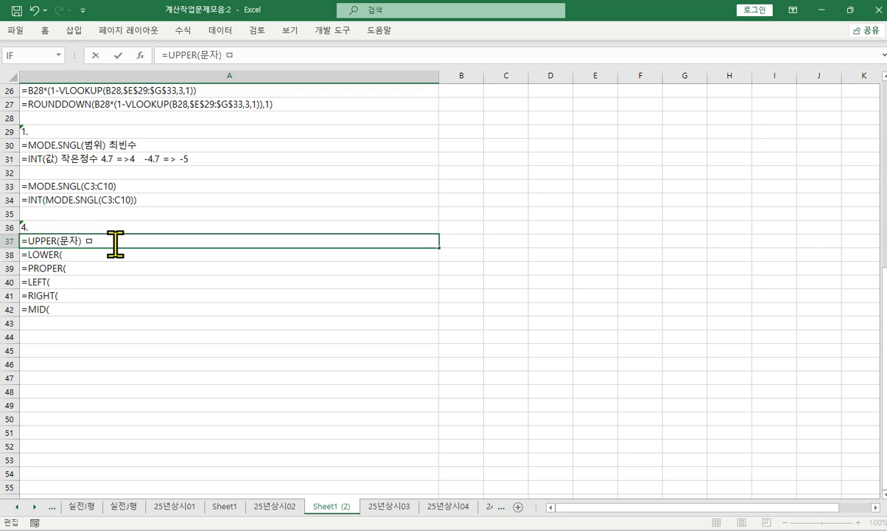
{"action": "type", "text": "자"}
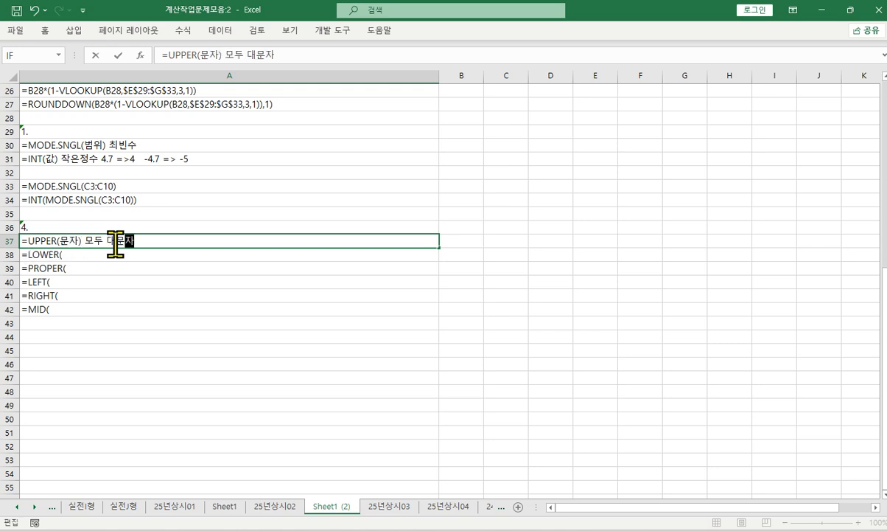
{"action": "key", "text": "Return"}
Complete the LOWER note in A38 so that it reads =LOWER(문자) 모두 소문자.
{"action": "key", "text": "F2"}
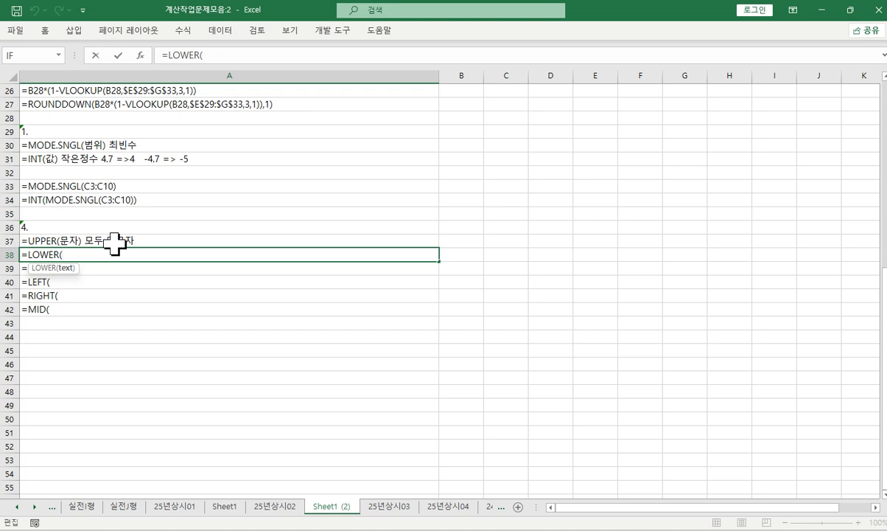
{"action": "type", "text": "문자"}
{"action": "type", "text": ") 모두 ㅅ"}
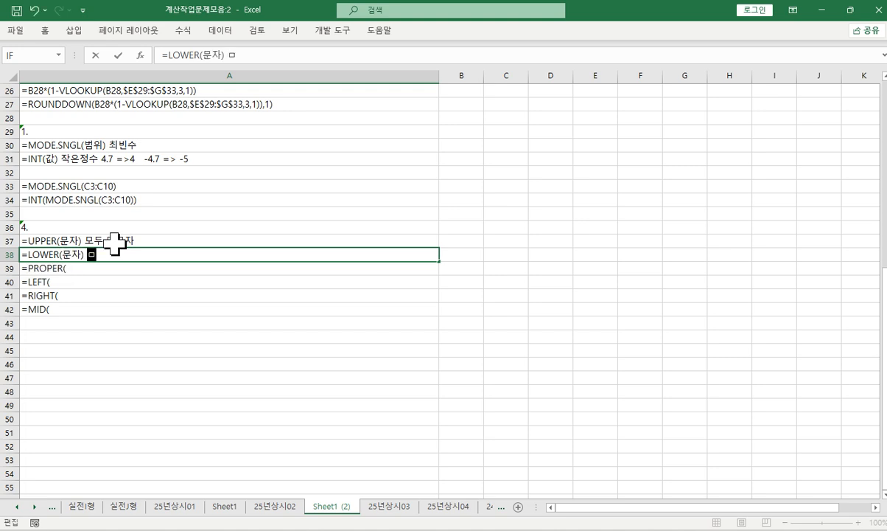
{"action": "type", "text": "소문자"}
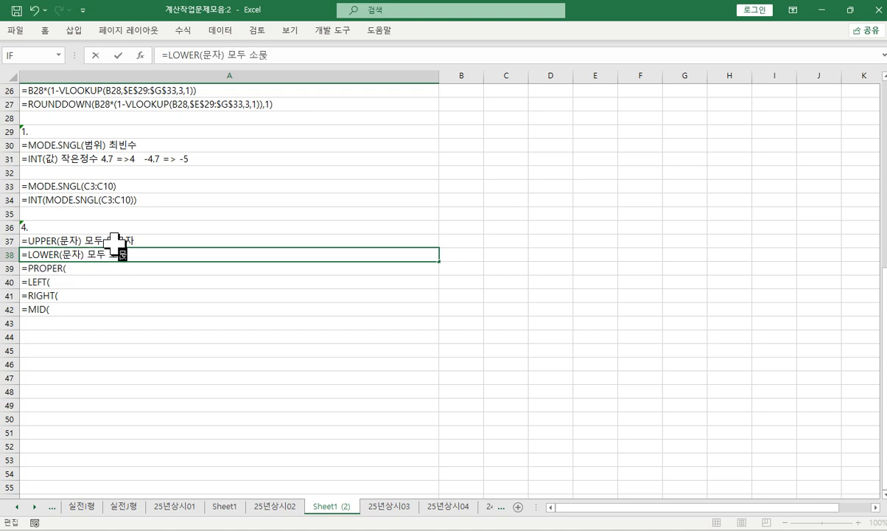
{"action": "key", "text": "Return"}
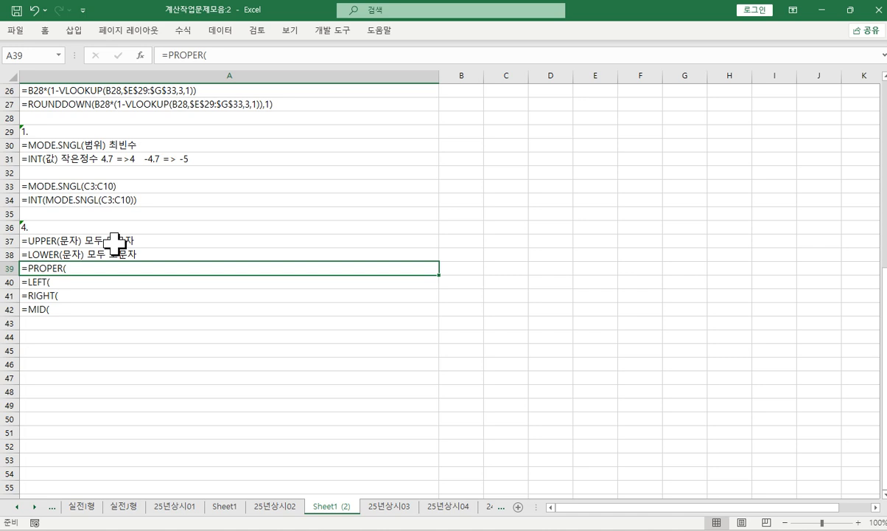
Complete the PROPER note in A39 so that it reads =PROPER(문자) 첫글자만 대문자.
{"action": "key", "text": "F2"}
{"action": "type", "text": "문자("}
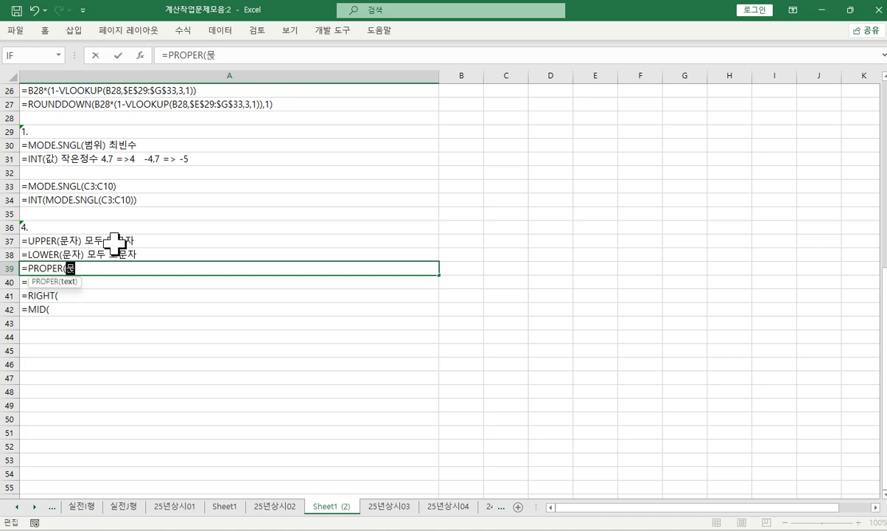
{"action": "type", "text": " 첫"}
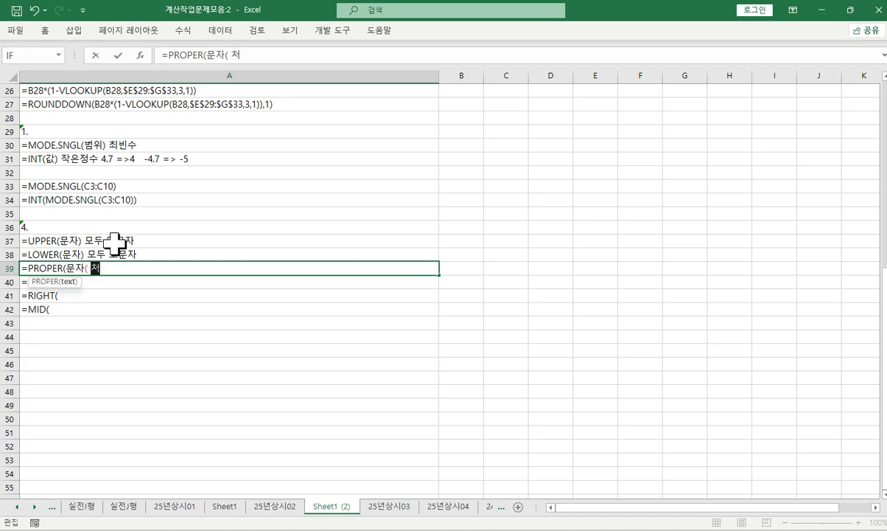
{"action": "key", "text": "BackSpace"}
{"action": "key", "text": "BackSpace"}
{"action": "key", "text": "BackSpace"}
{"action": "key", "text": "BackSpace"}
{"action": "type", "text": ") 첫글잠"}
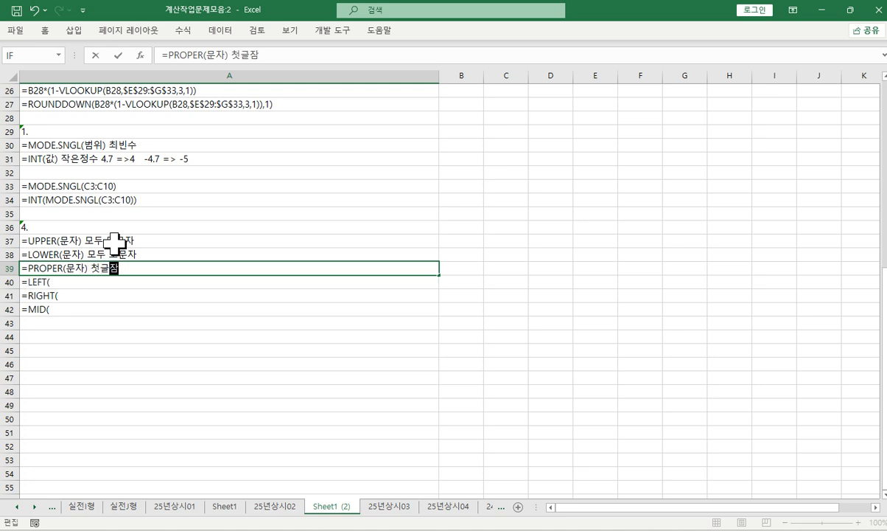
{"action": "type", "text": "만 대문"}
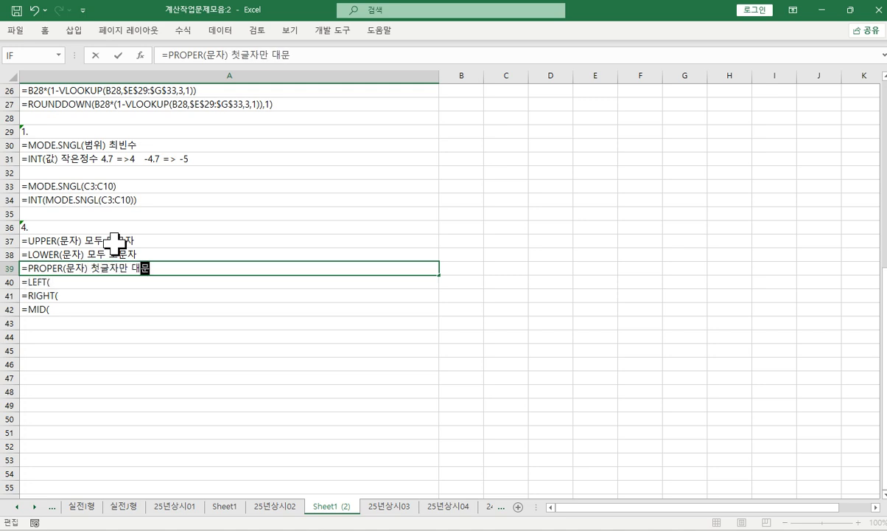
{"action": "type", "text": "자"}
{"action": "key", "text": "Return"}
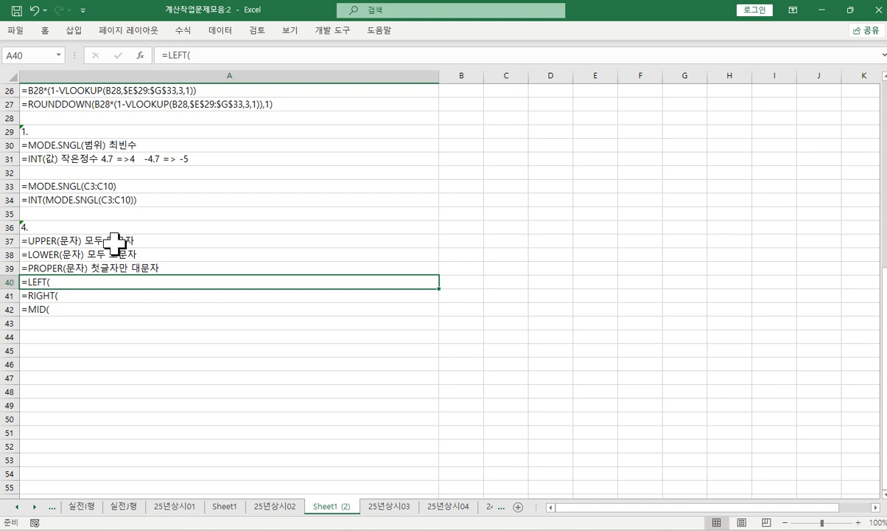
Complete the LEFT note in A40 so that it reads =LEFT(문자열, 뽑을 개수) 왼쪽.
{"action": "left_click", "coordinate": [114, 242]}
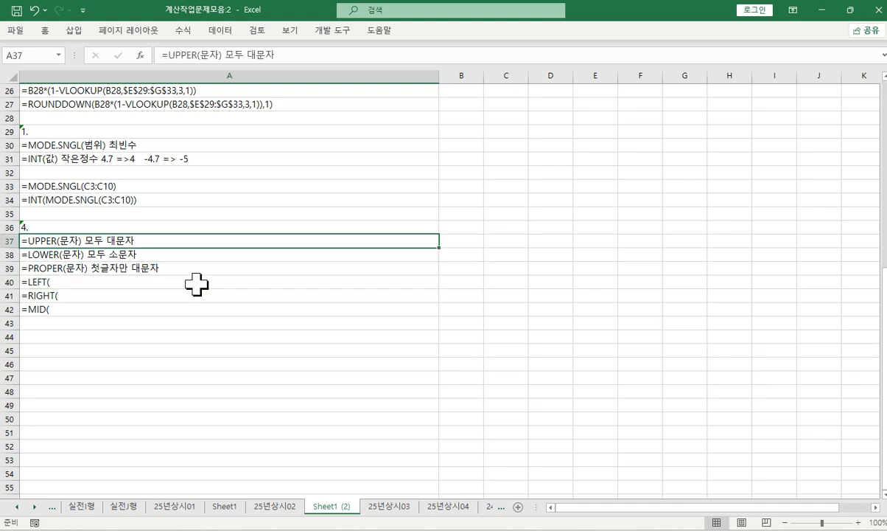
{"action": "left_click", "coordinate": [111, 280]}
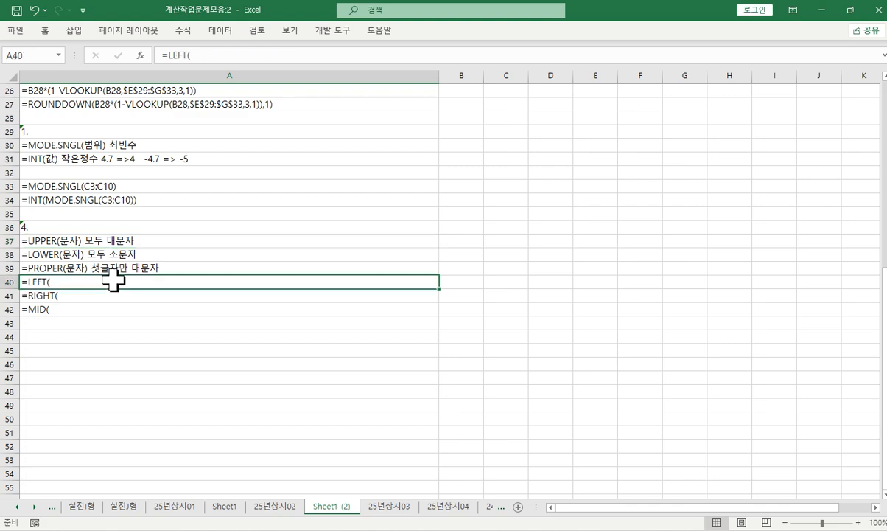
{"action": "double_click", "coordinate": [77, 281]}
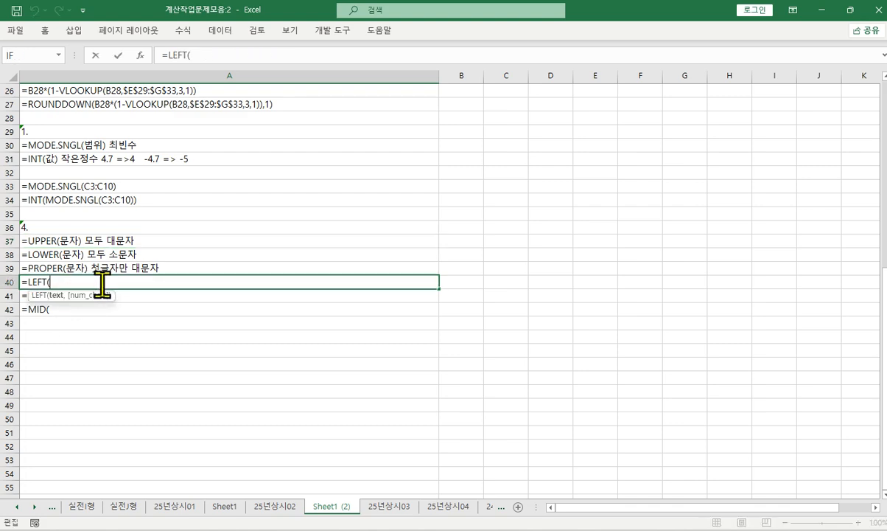
{"action": "type", "text": "문자열"}
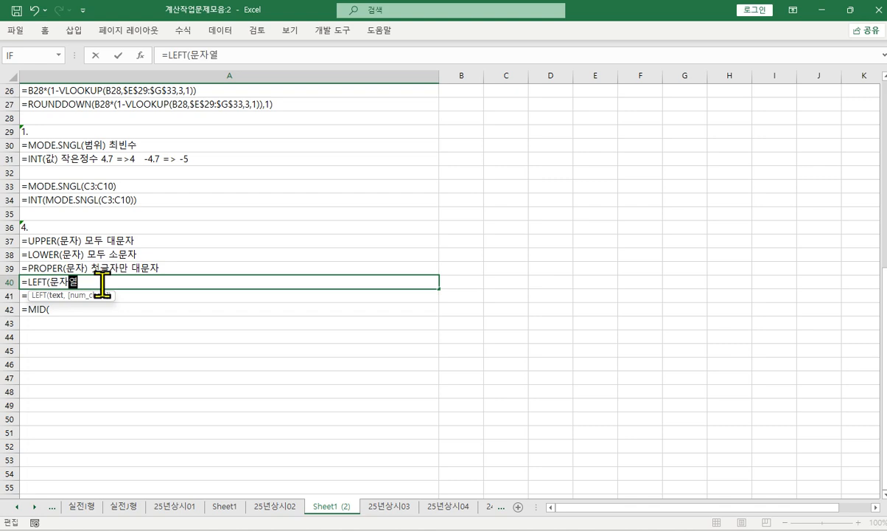
{"action": "type", "text": ", 뽑을 개"}
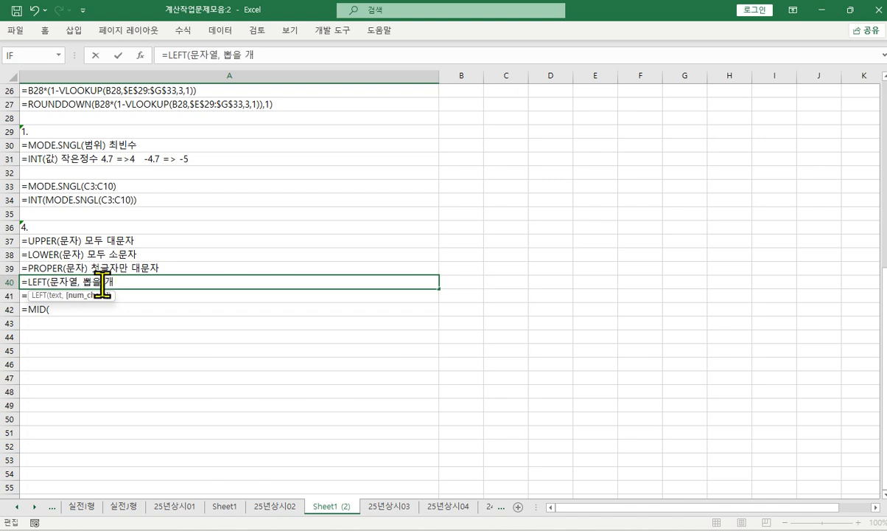
{"action": "type", "text": "ㅅ수"}
{"action": "key", "text": "BackSpace"}
{"action": "key", "text": "BackSpace"}
{"action": "key", "text": "BackSpace"}
{"action": "type", "text": "개수) 왼ㅉ"}
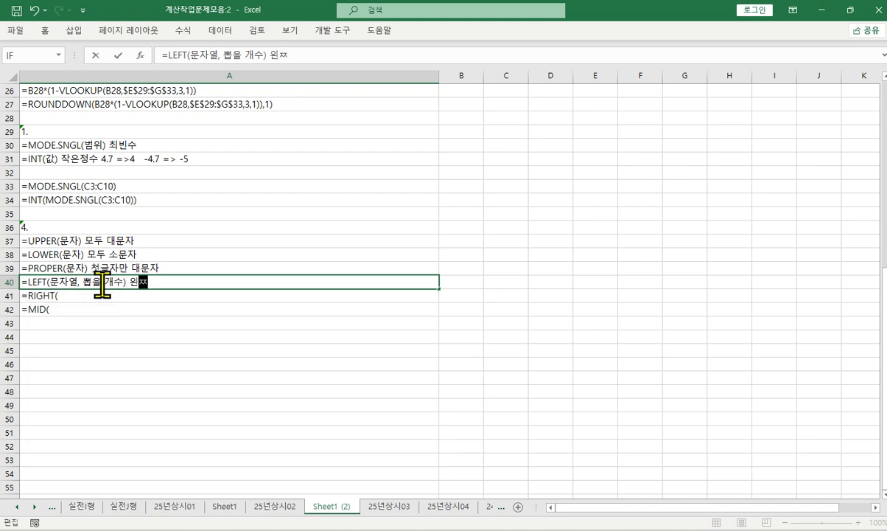
{"action": "type", "text": "ㅗㄱ"}
{"action": "key", "text": "Return"}
Complete the RIGHT note in A41 so that it reads =RIGHT(문자열, 뽑을 개수) 오른쪽.
{"action": "key", "text": "F2"}
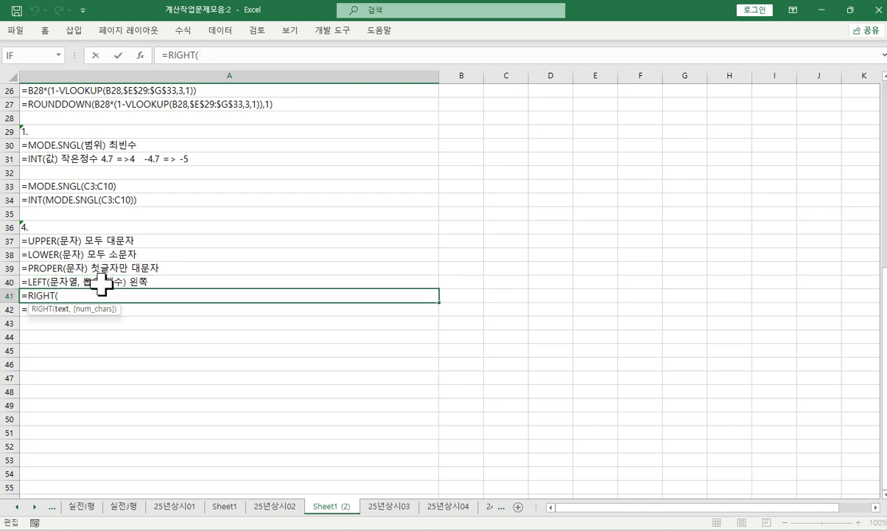
{"action": "type", "text": "문자열"}
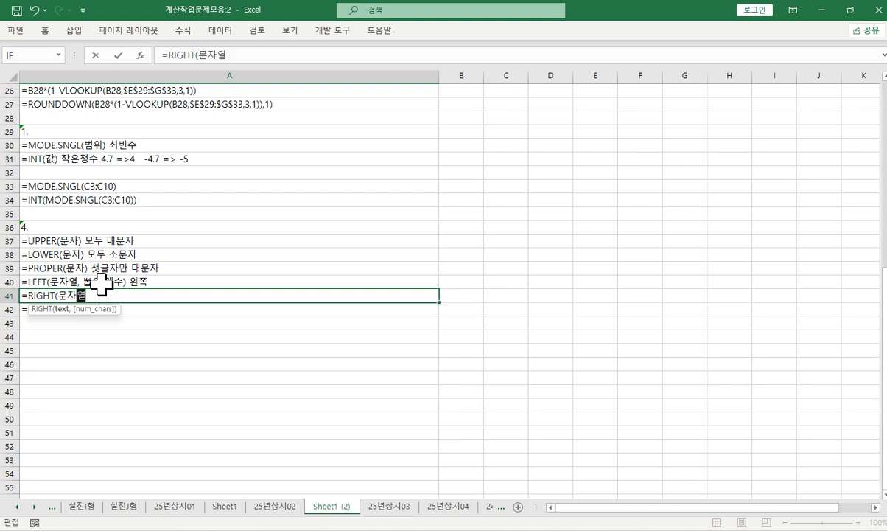
{"action": "type", "text": ", ㅃㅗㅂ을 갯수"}
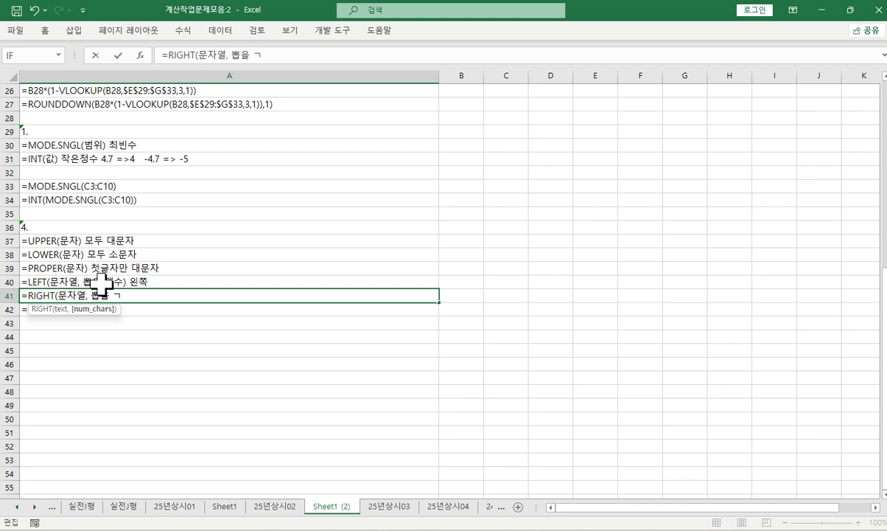
{"action": "key", "text": "BackSpace"}
{"action": "key", "text": "BackSpace"}
{"action": "key", "text": "BackSpace"}
{"action": "type", "text": "개수) "}
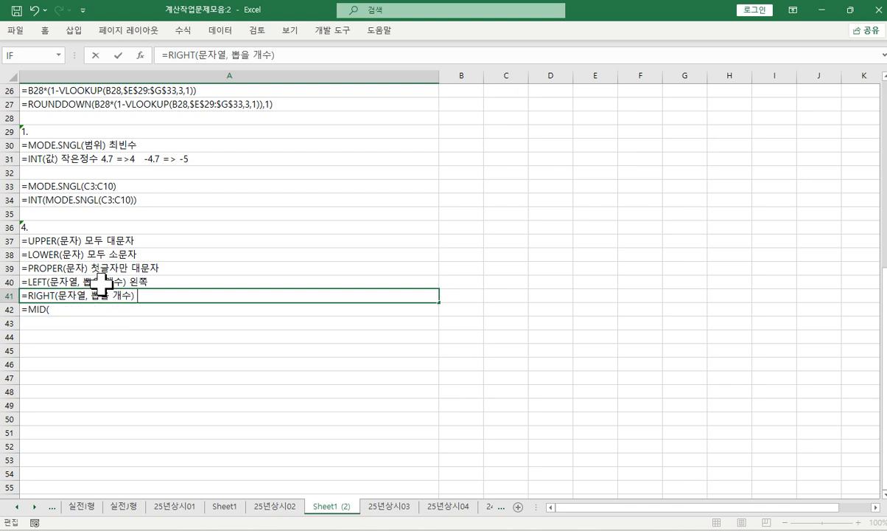
{"action": "type", "text": "오른쪽"}
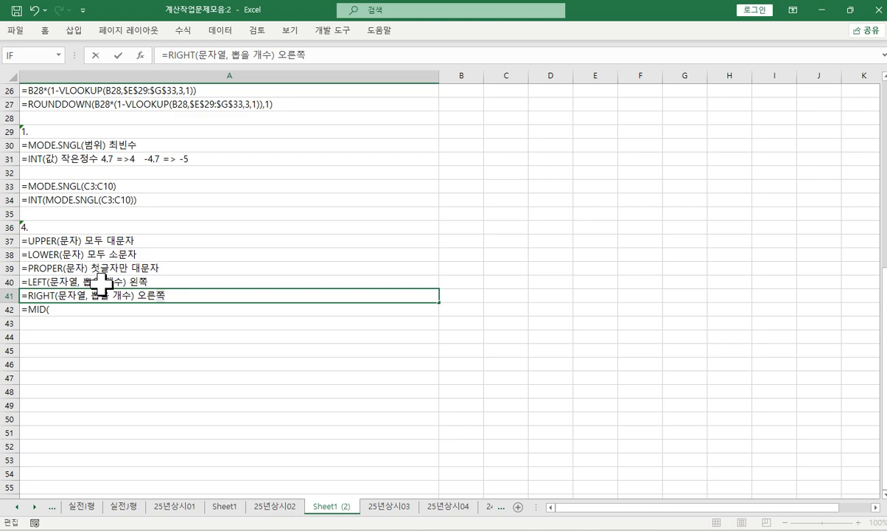
{"action": "key", "text": "ctrl+Return"}
Open the MID note in A42 for editing.
{"action": "key", "text": "Down"}
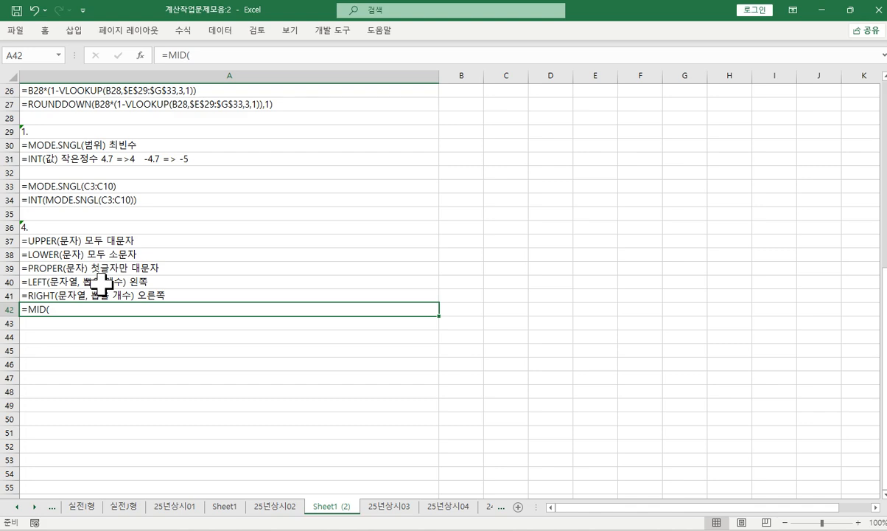
{"action": "key", "text": "F2"}
{"action": "type", "text": "시작위"}
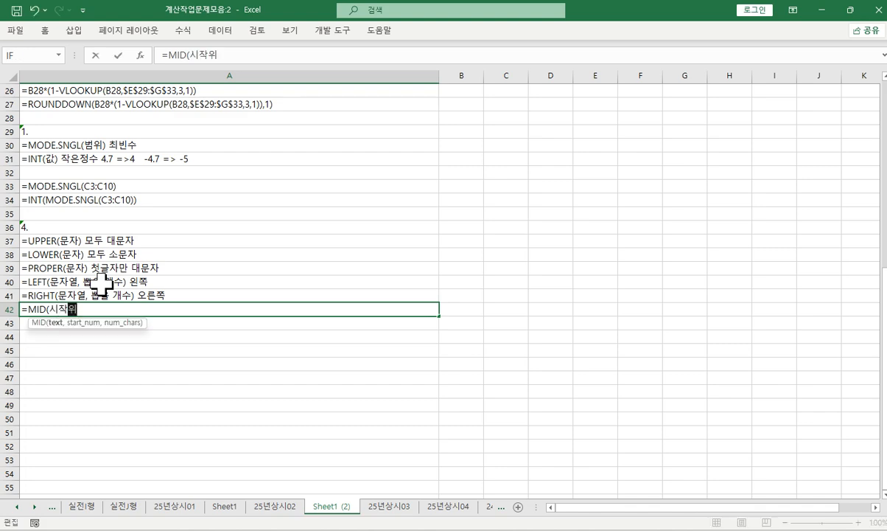
{"action": "type", "text": "치, ㅁ"}
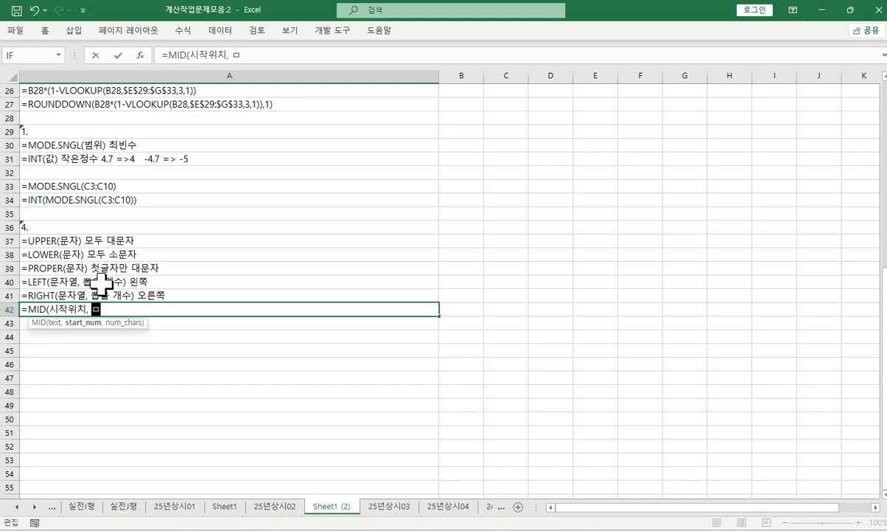
{"action": "key", "text": "BackSpace"}
{"action": "key", "text": "BackSpace"}
{"action": "key", "text": "BackSpace"}
{"action": "key", "text": "BackSpace"}
{"action": "key", "text": "BackSpace"}
{"action": "key", "text": "BackSpace"}
{"action": "key", "text": "BackSpace"}
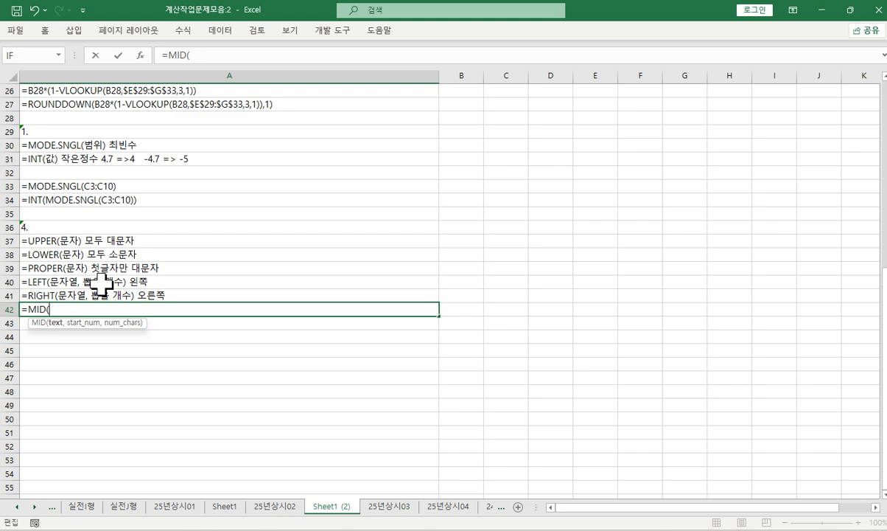
Complete the MID note in A42 so that it reads =MID(문자열, 시작위치, 뽑을 개수) 시작위치부터.
{"action": "type", "text": "문자열"}
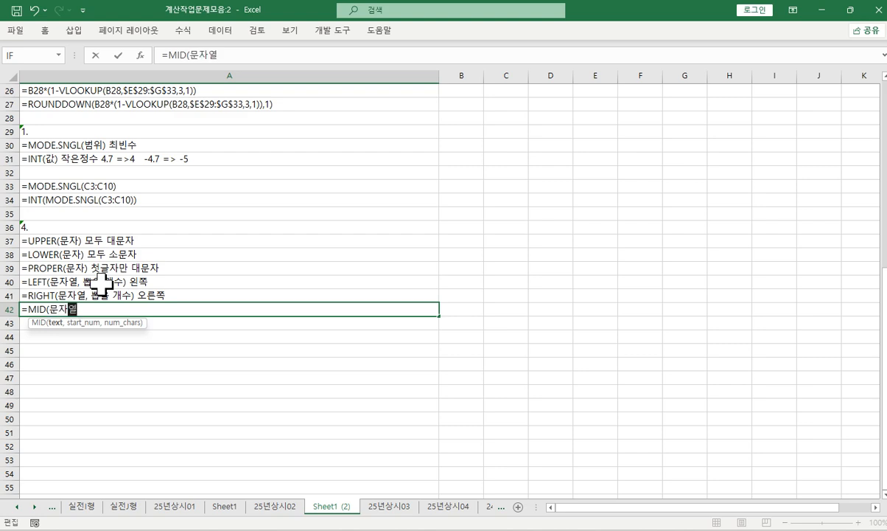
{"action": "type", "text": ", 시작위"}
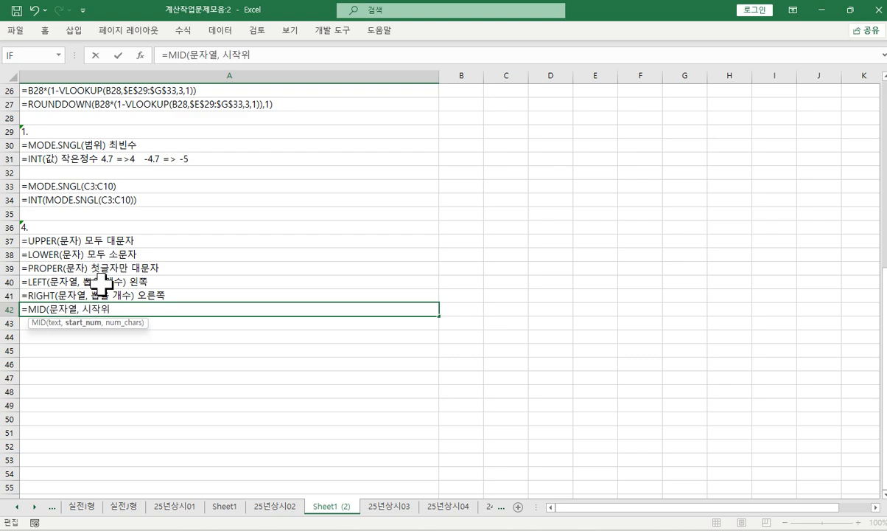
{"action": "type", "text": "치, ㅂ"}
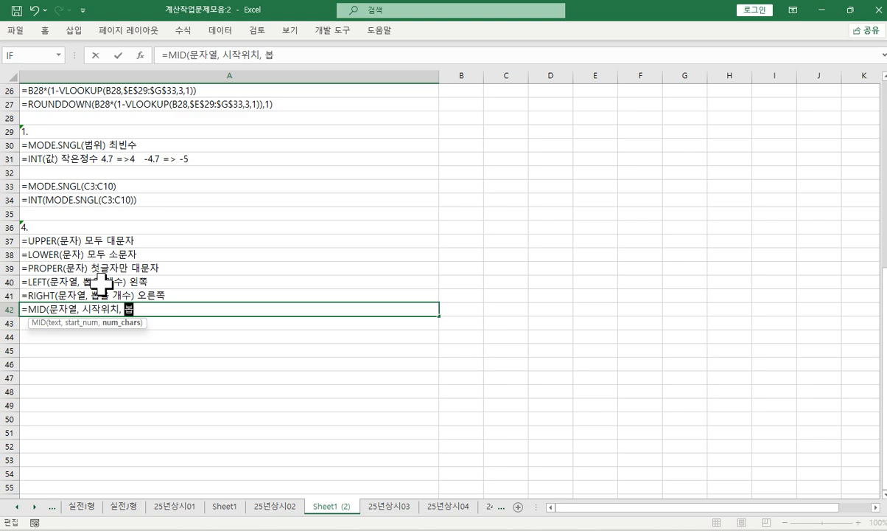
{"action": "key", "text": "BackSpace"}
{"action": "type", "text": "뽑을 개"}
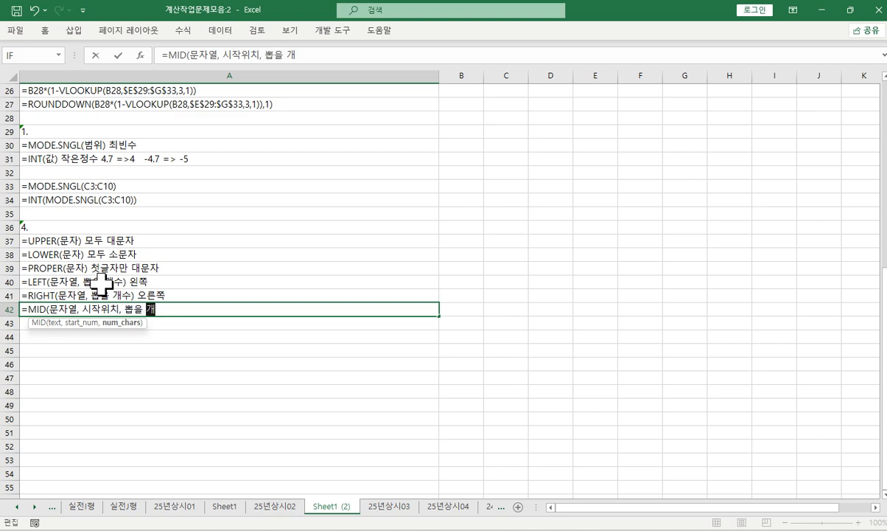
{"action": "type", "text": "ㄱ수"}
{"action": "key", "text": "BackSpace"}
{"action": "key", "text": "BackSpace"}
{"action": "key", "text": "BackSpace"}
{"action": "type", "text": "ㅅ수) 싲"}
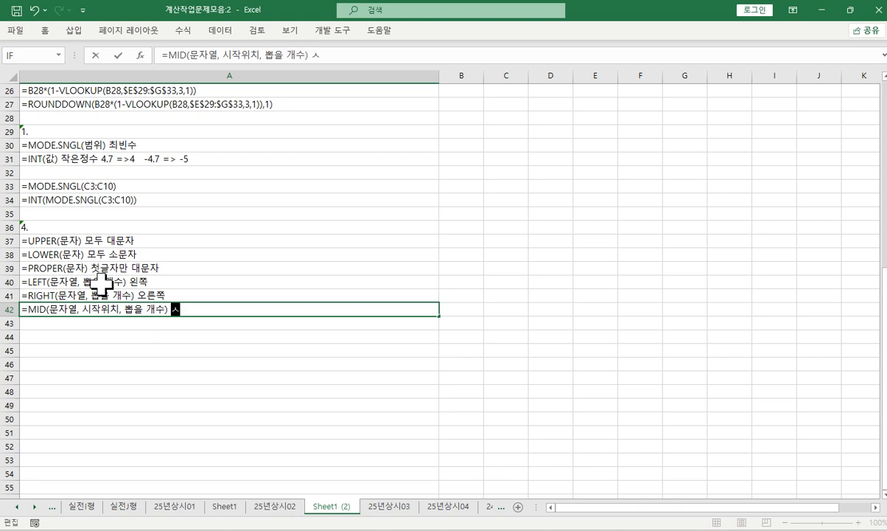
{"action": "type", "text": "ㅏㄱ위치"}
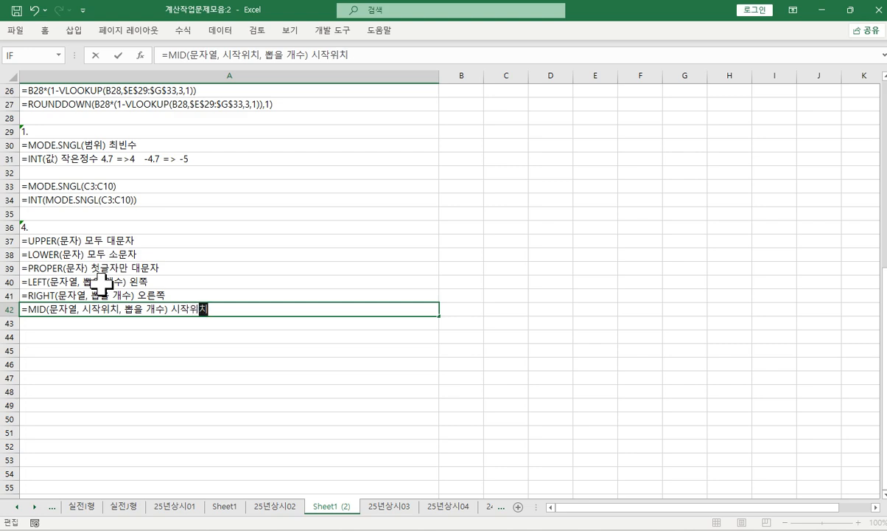
{"action": "type", "text": "부터"}
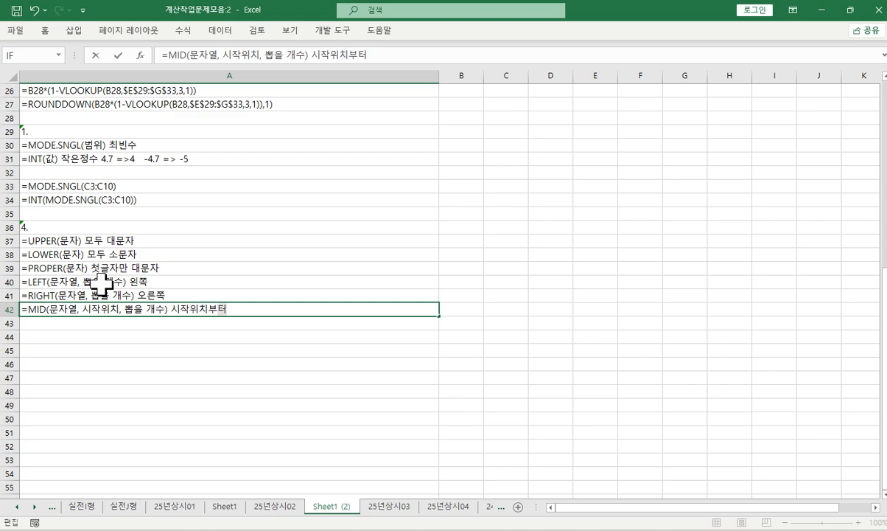
{"action": "key", "text": "Return"}
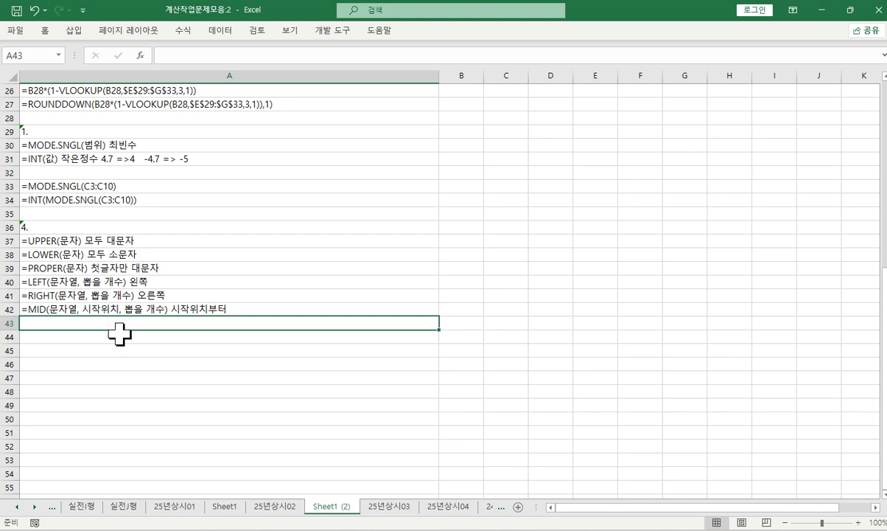
On the 25년상시02 sheet, colour the first three characters of the first 아이디 in 표4 (H15) red.
{"action": "left_click", "coordinate": [275, 506]}
{"action": "scroll", "coordinate": [479, 450], "scroll_direction": "down", "scroll_amount": 2}
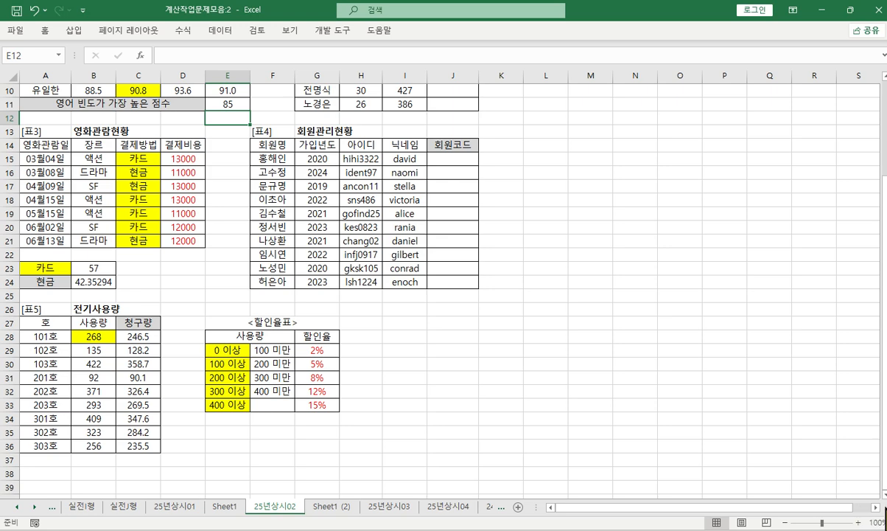
{"action": "scroll", "coordinate": [875, 509], "scroll_direction": "right", "scroll_amount": 3}
{"action": "left_click", "coordinate": [875, 508]}
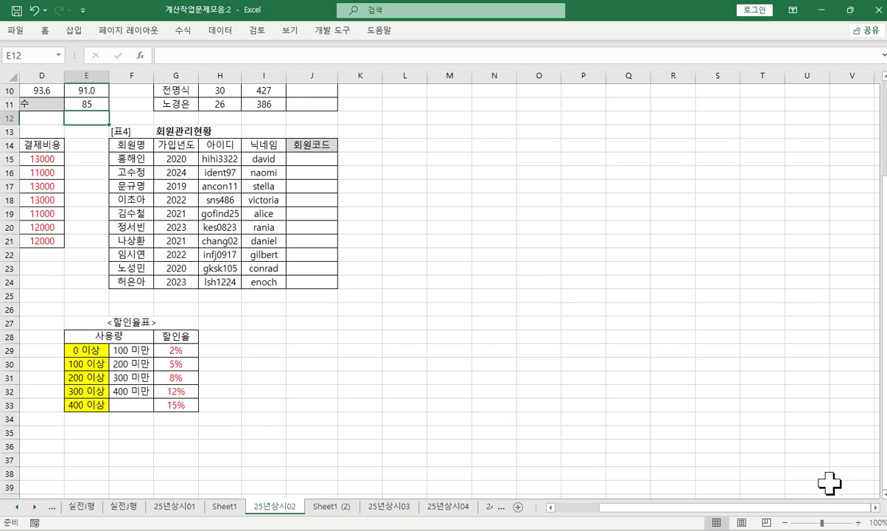
{"action": "left_click", "coordinate": [308, 161]}
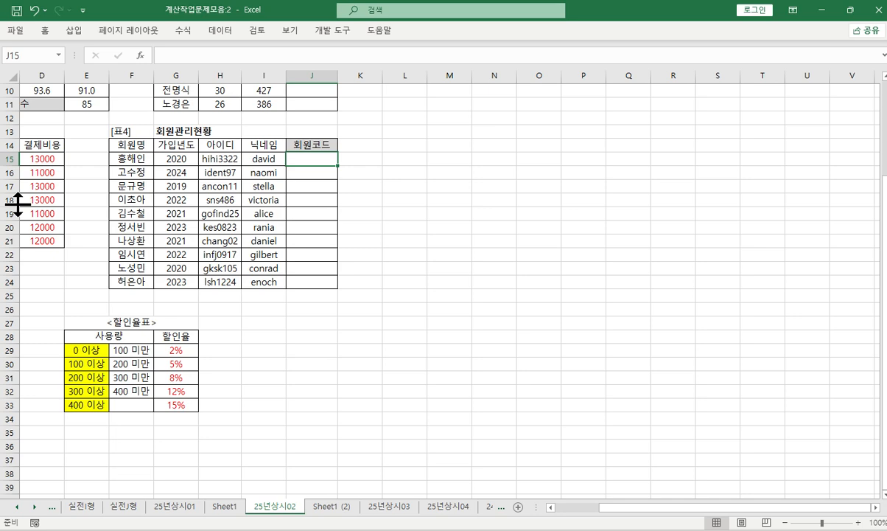
{"action": "double_click", "coordinate": [205, 157]}
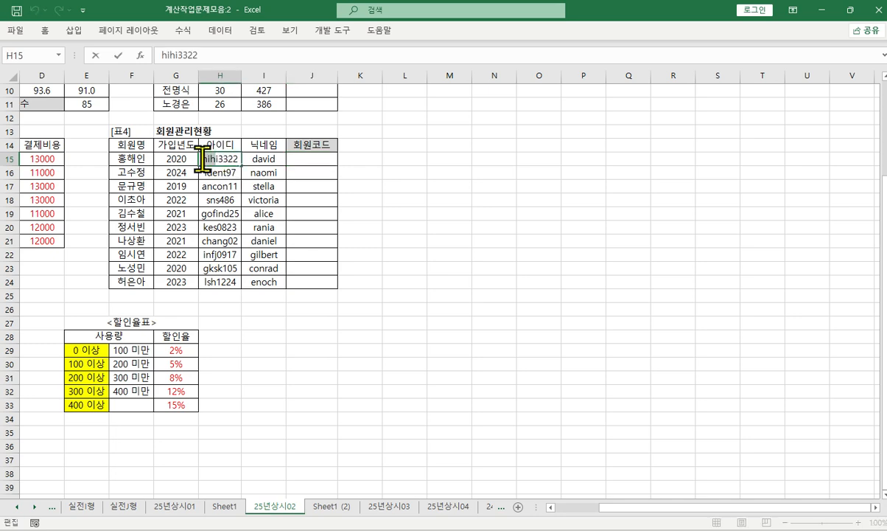
{"action": "left_click_drag", "start_coordinate": [202, 158], "coordinate": [216, 158]}
{"action": "left_click", "coordinate": [238, 142]}
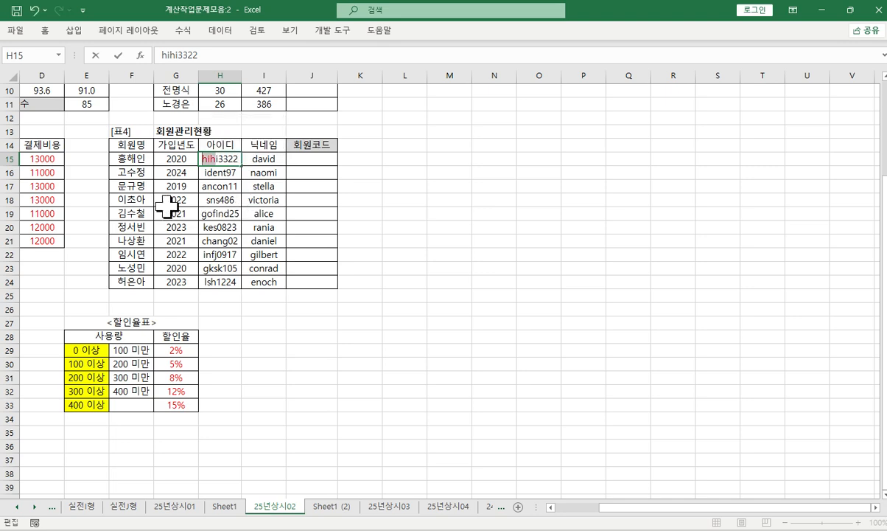
Try to colour the last two digits of the first 가입년도 in 표4 (G15) red.
{"action": "left_click", "coordinate": [175, 157]}
{"action": "double_click", "coordinate": [176, 157]}
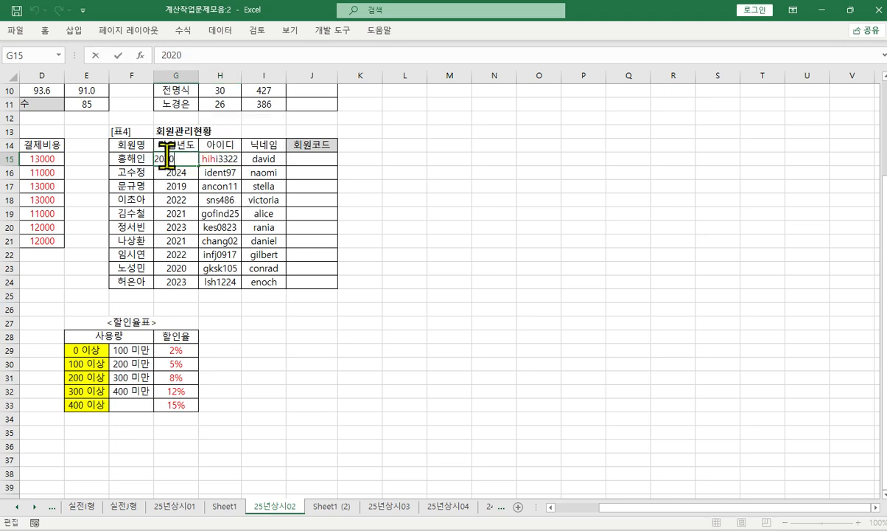
{"action": "left_click_drag", "start_coordinate": [164, 156], "coordinate": [177, 156]}
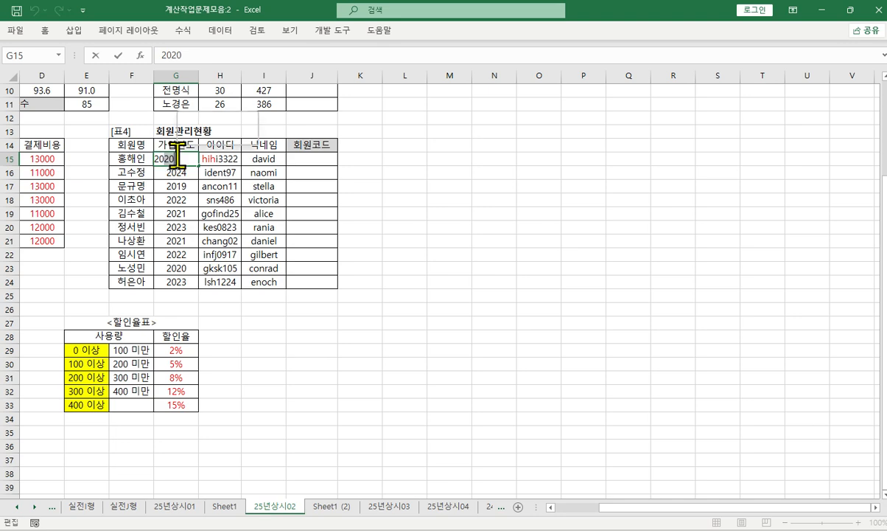
{"action": "left_click", "coordinate": [217, 135]}
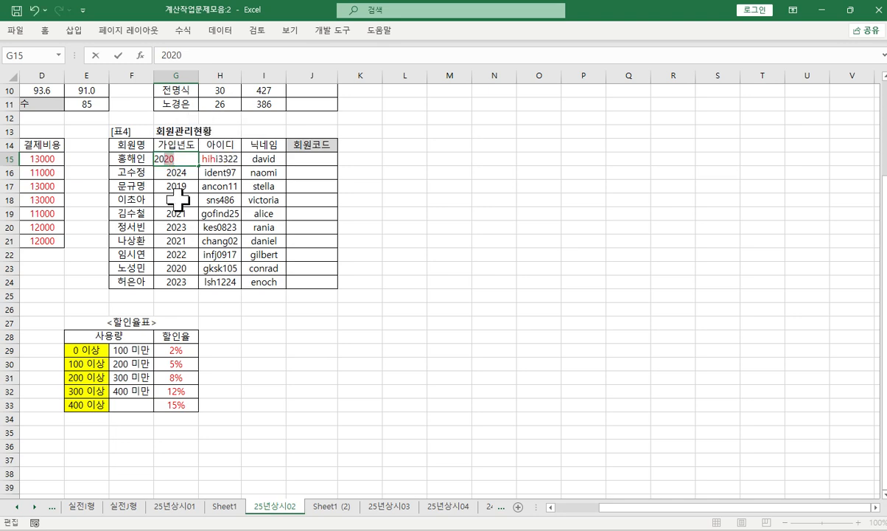
{"action": "key", "text": "Return"}
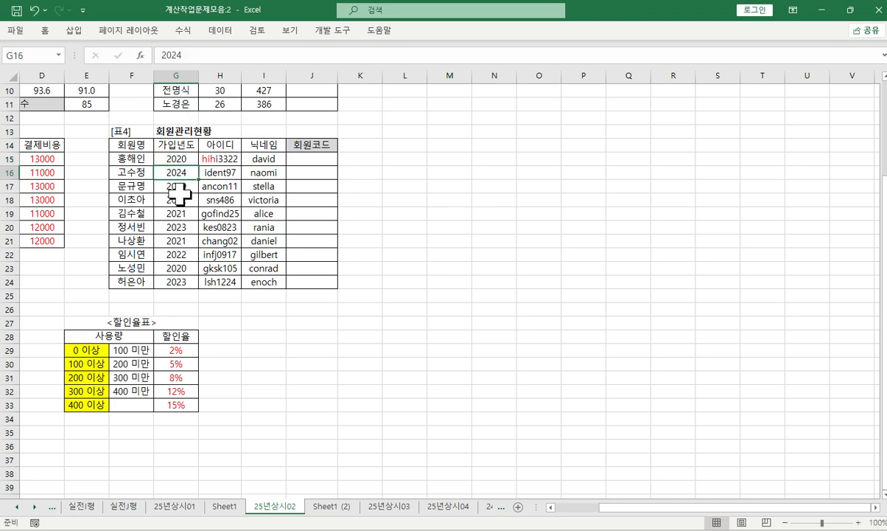
{"action": "left_click", "coordinate": [179, 161]}
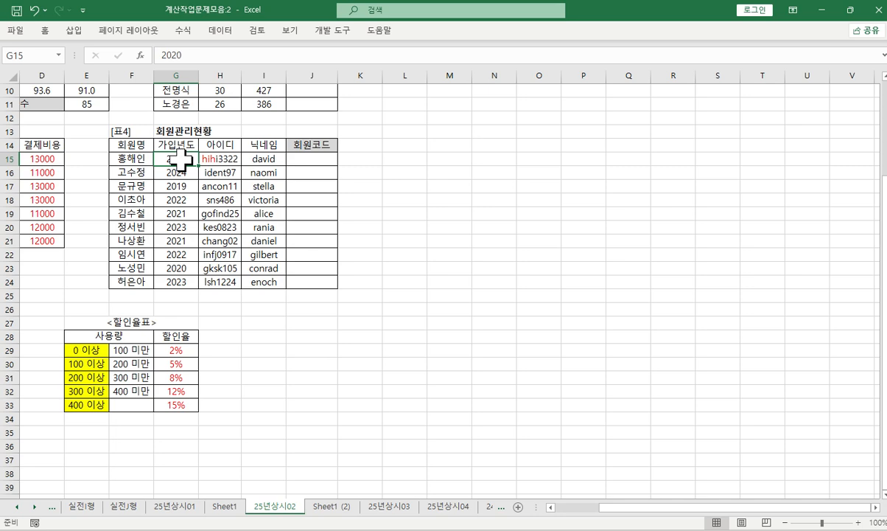
Colour the first two characters of the first 닉네임 in 표4 (I15) red.
{"action": "double_click", "coordinate": [254, 159]}
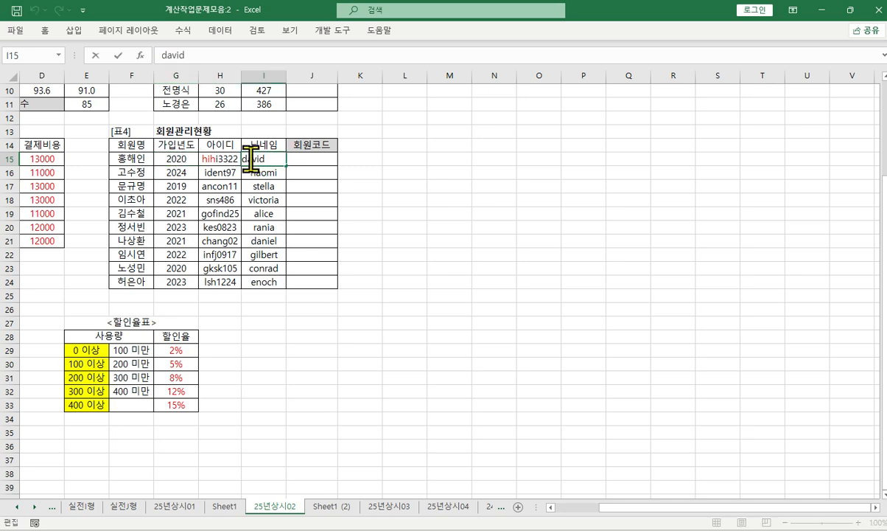
{"action": "left_click_drag", "start_coordinate": [252, 159], "coordinate": [242, 159]}
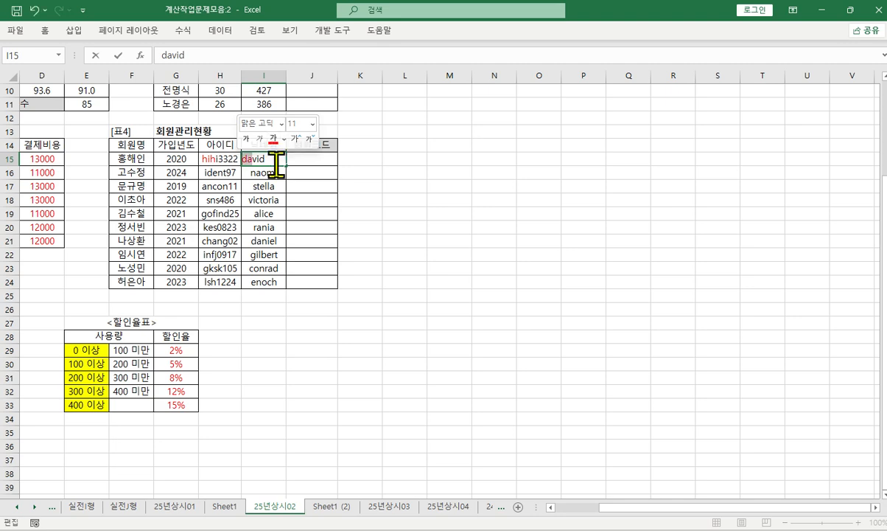
{"action": "left_click", "coordinate": [274, 137]}
{"action": "left_click", "coordinate": [273, 195]}
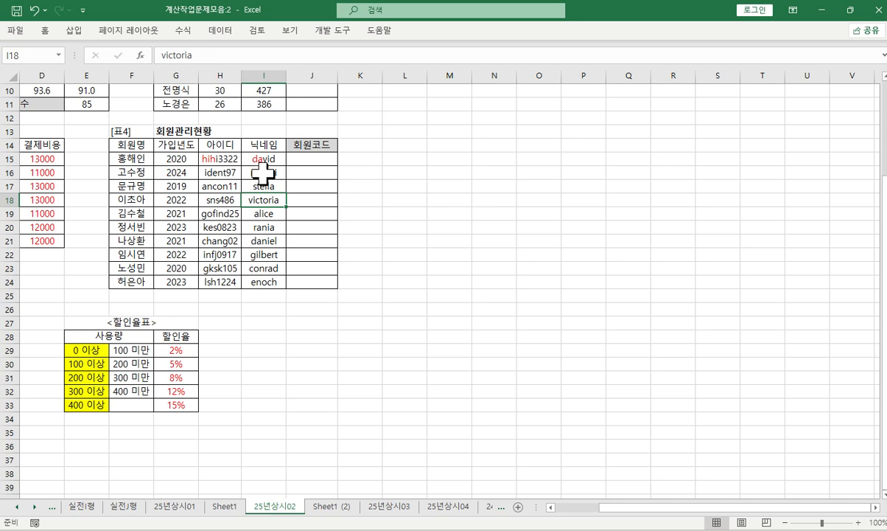
Enter =LEFT(H15,3) in the first 회원코드 cell, J15, using the LEFT function arguments H15 and 3.
{"action": "left_click", "coordinate": [308, 160]}
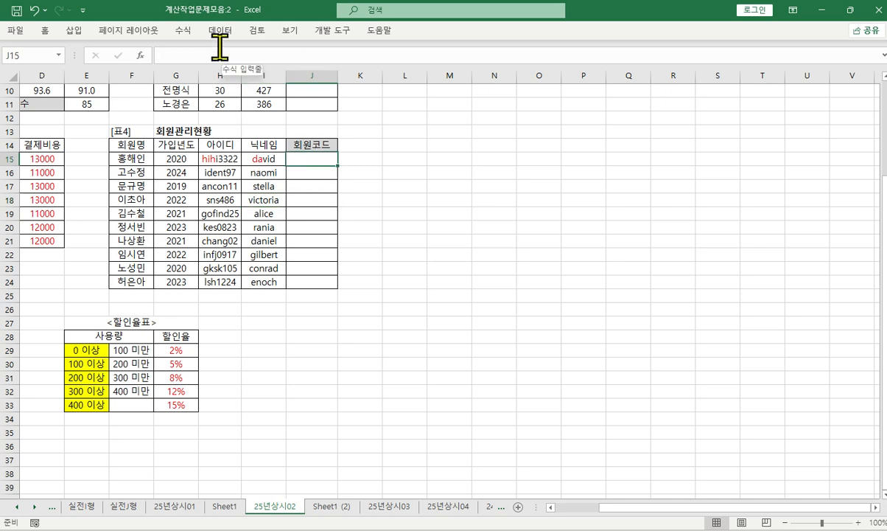
{"action": "left_click", "coordinate": [219, 50]}
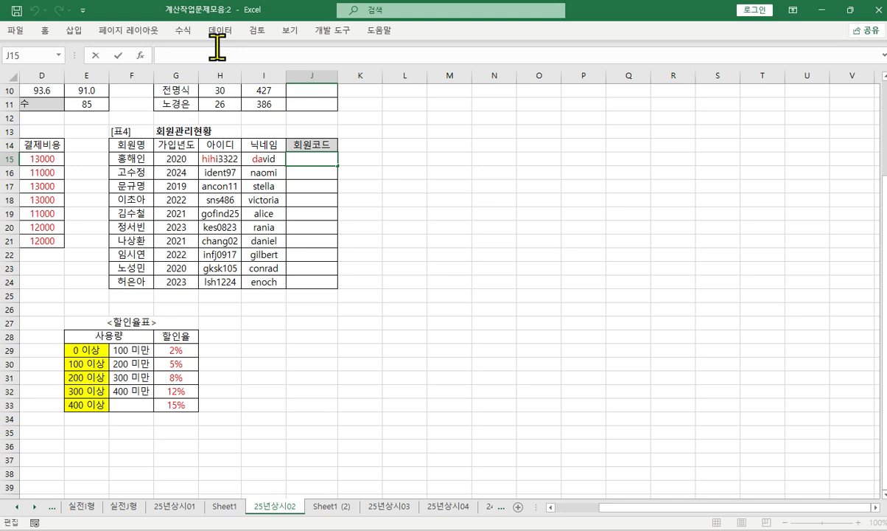
{"action": "type", "text": "="}
{"action": "key", "text": "BackSpace"}
{"action": "type", "text": "le"}
{"action": "key", "text": "Tab"}
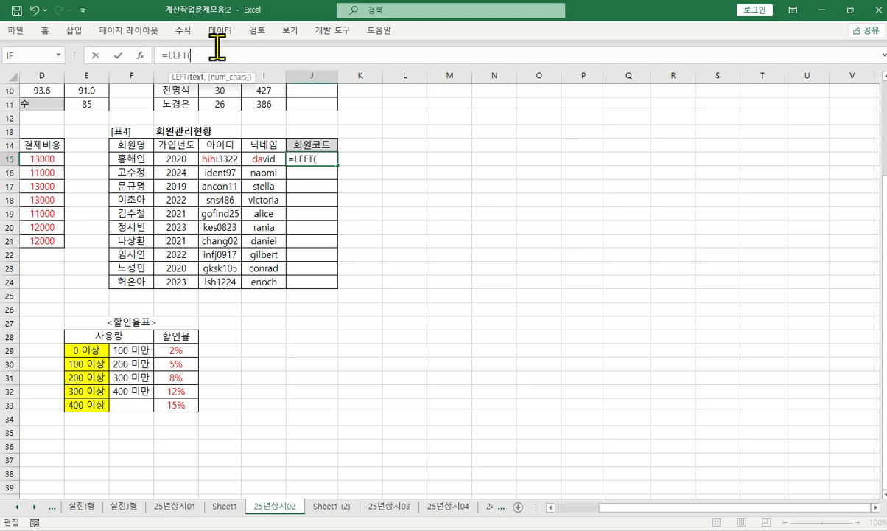
{"action": "left_click", "coordinate": [140, 55]}
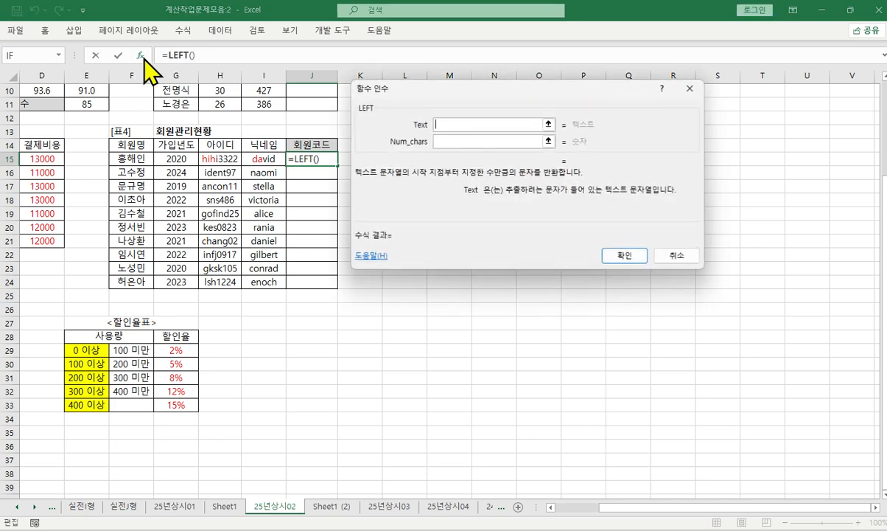
{"action": "left_click", "coordinate": [225, 158]}
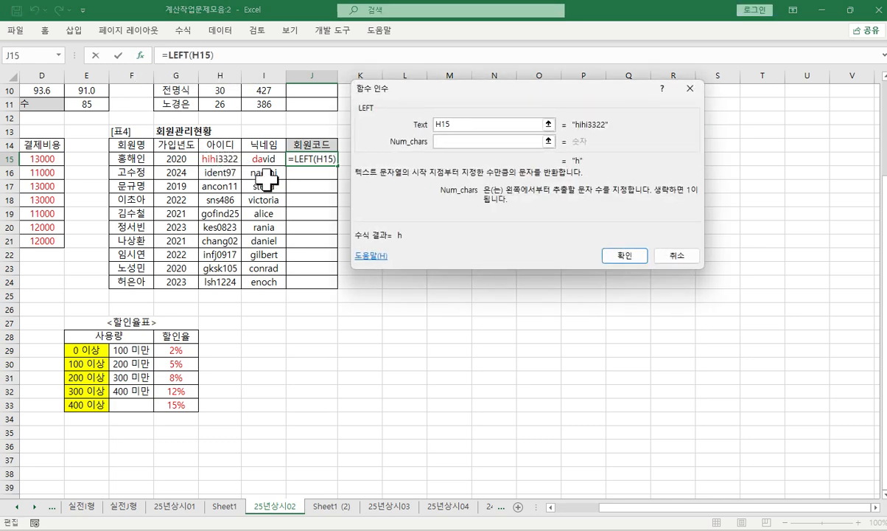
{"action": "type", "text": "3"}
{"action": "key", "text": "Return"}
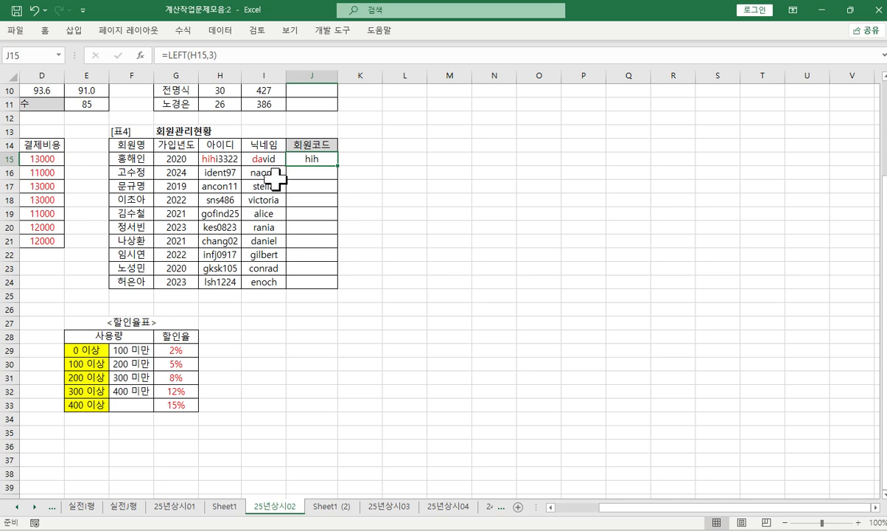
Append &"-" to the J15 formula so that it reads =LEFT(H15,3)&"-".
{"action": "left_click", "coordinate": [244, 57]}
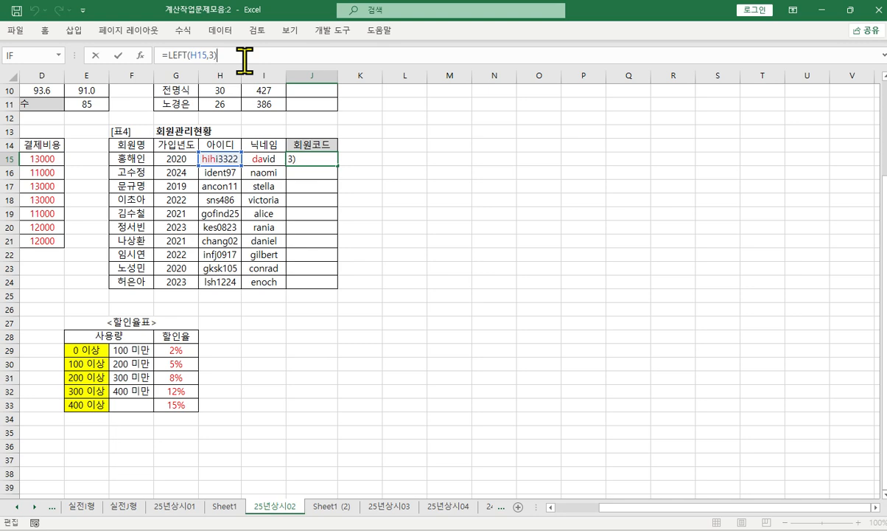
{"action": "type", "text": "&\"-\""}
{"action": "key", "text": "ctrl+Return"}
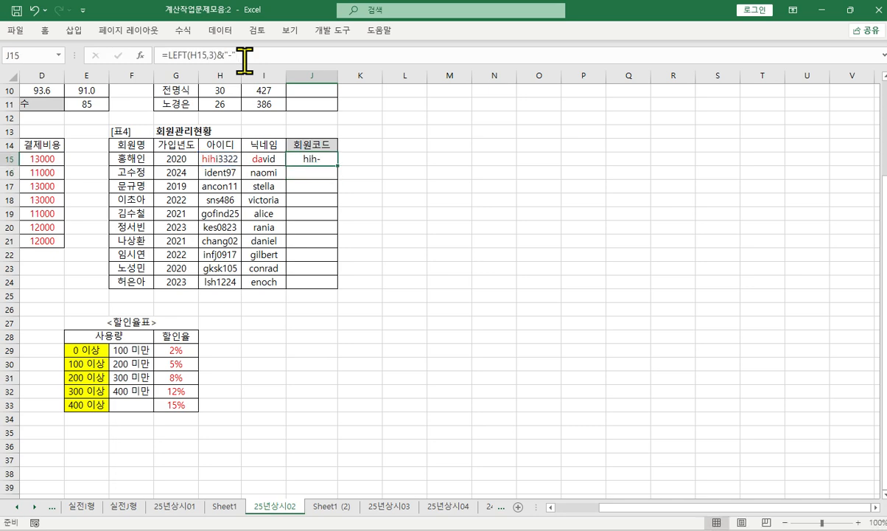
Append &RIGHT(G15,2) to the J15 formula, using the RIGHT function arguments G15 and 2.
{"action": "left_click", "coordinate": [257, 53]}
{"action": "type", "text": "&"}
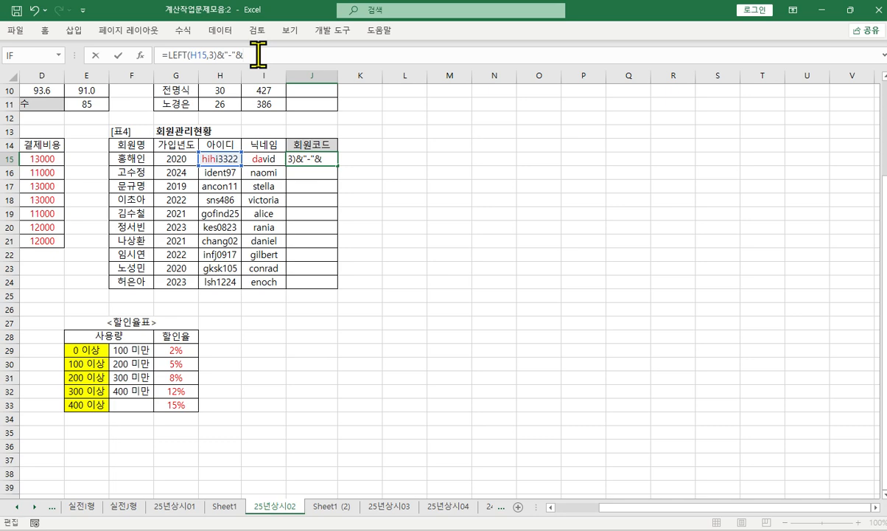
{"action": "type", "text": "RIGHT("}
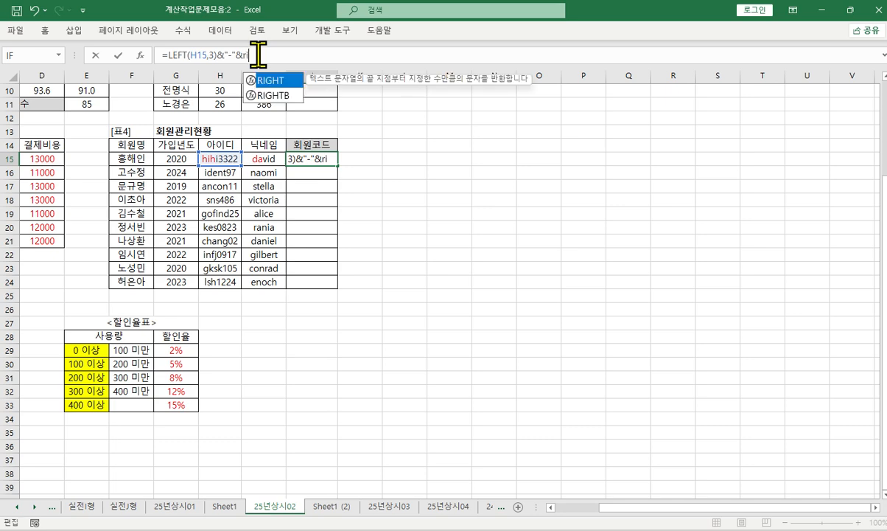
{"action": "left_click", "coordinate": [140, 56]}
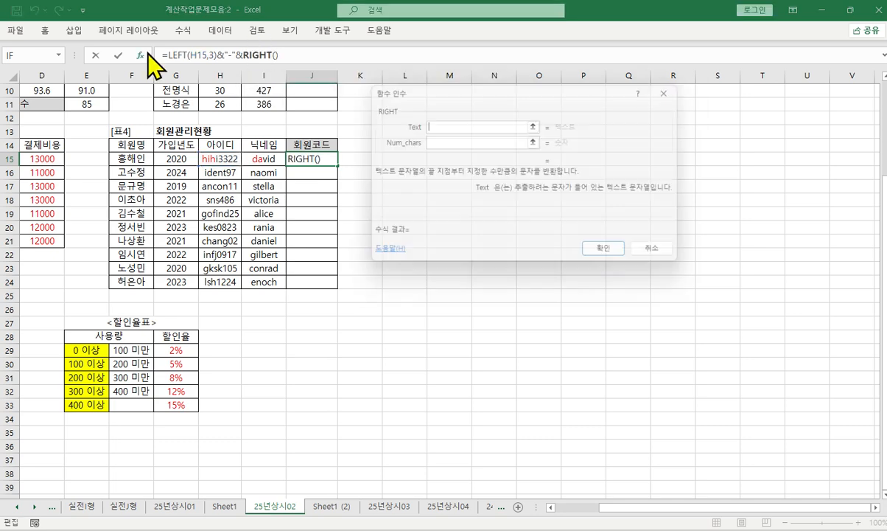
{"action": "left_click", "coordinate": [168, 157]}
{"action": "key", "text": "Tab"}
{"action": "type", "text": "2"}
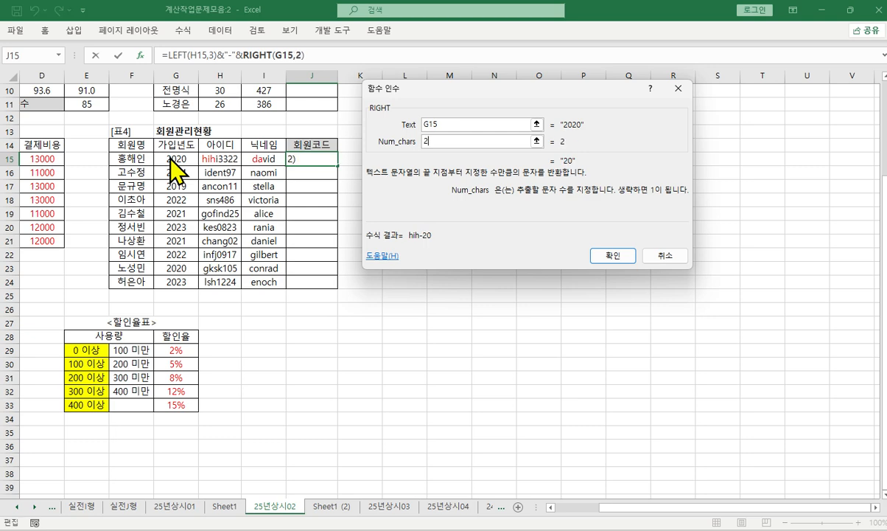
{"action": "key", "text": "Return"}
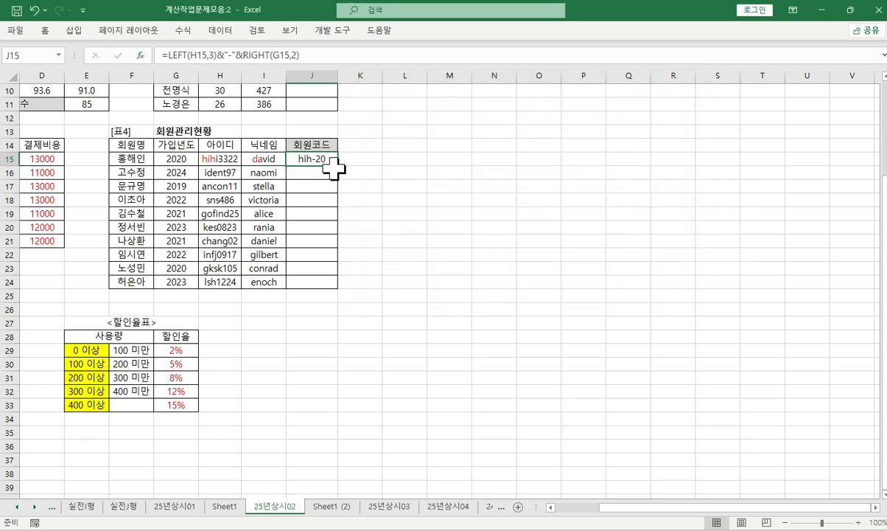
Append a second hyphen to J15 so that it reads =LEFT(H15,3)&"-"&RIGHT(G15,2)&"-".
{"action": "left_click", "coordinate": [327, 58]}
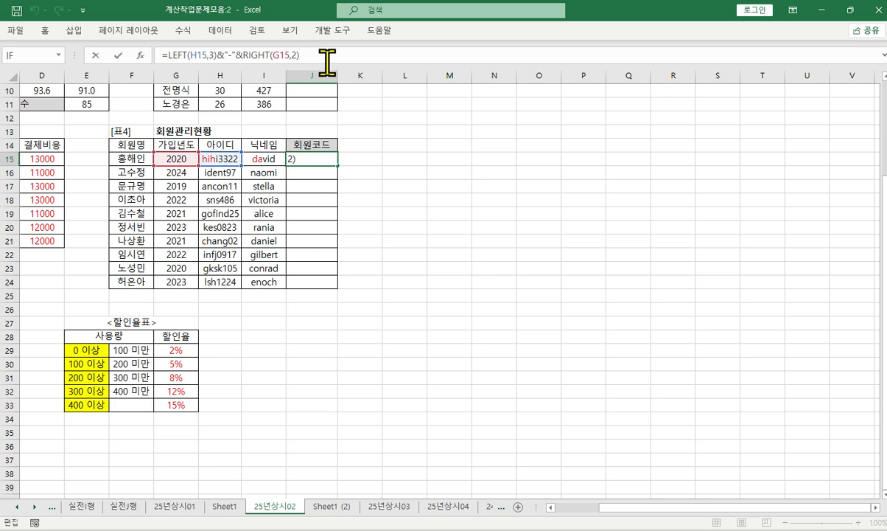
{"action": "type", "text": "&\"-\""}
{"action": "key", "text": "ctrl+Return"}
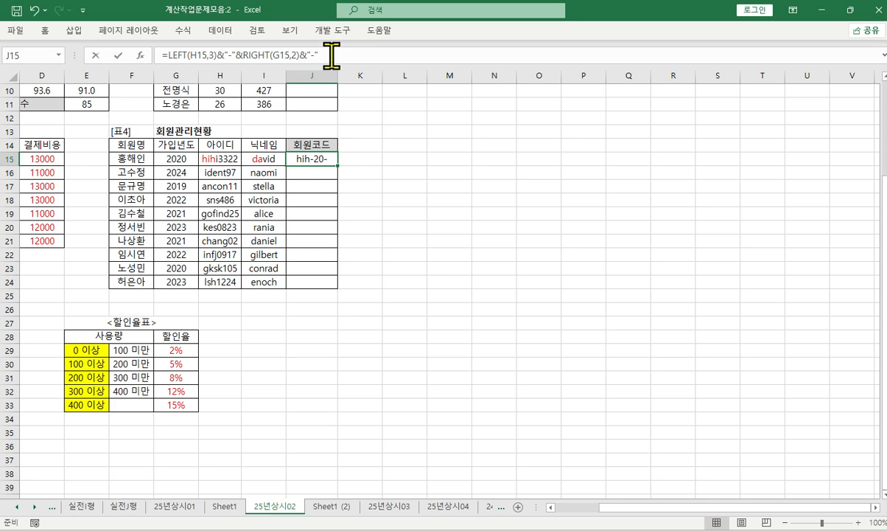
Append &LEFT(I15,2) to the J15 formula, using the LEFT function arguments I15 and 2.
{"action": "left_click", "coordinate": [333, 55]}
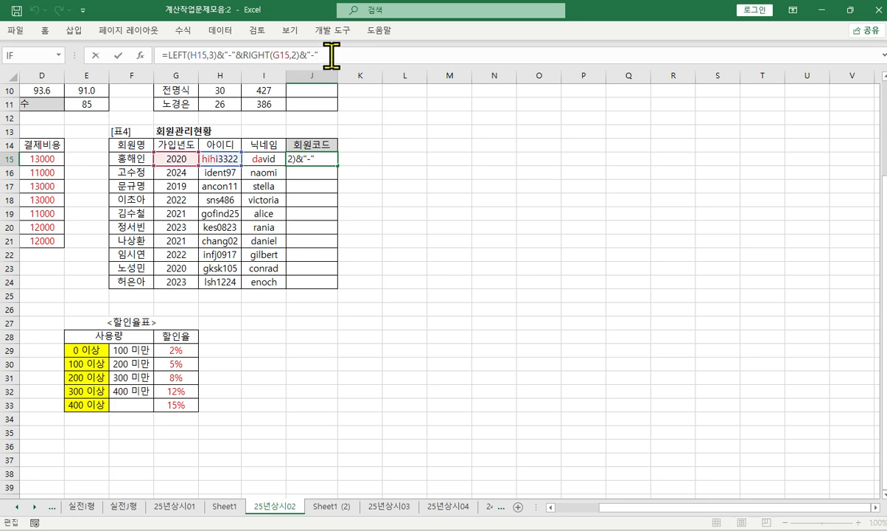
{"action": "type", "text": "&"}
{"action": "type", "text": "LEFT("}
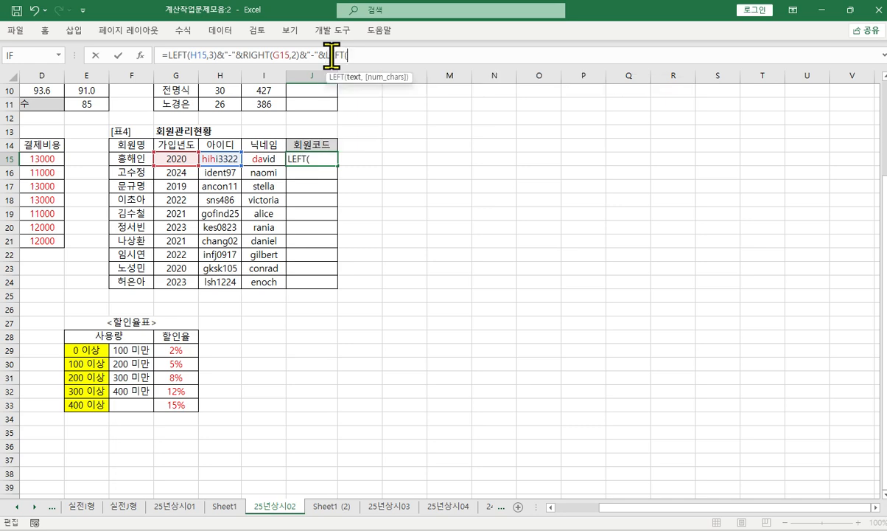
{"action": "left_click", "coordinate": [140, 57]}
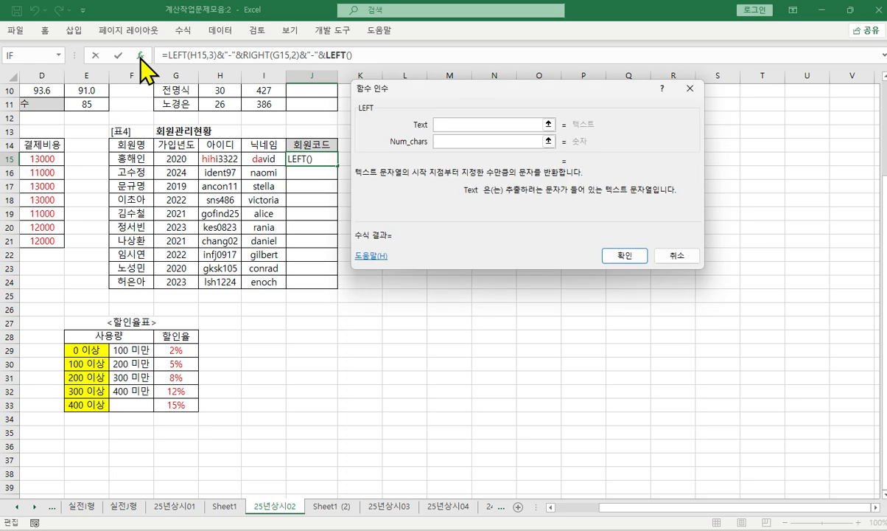
{"action": "key", "text": "Tab"}
{"action": "left_click", "coordinate": [455, 123]}
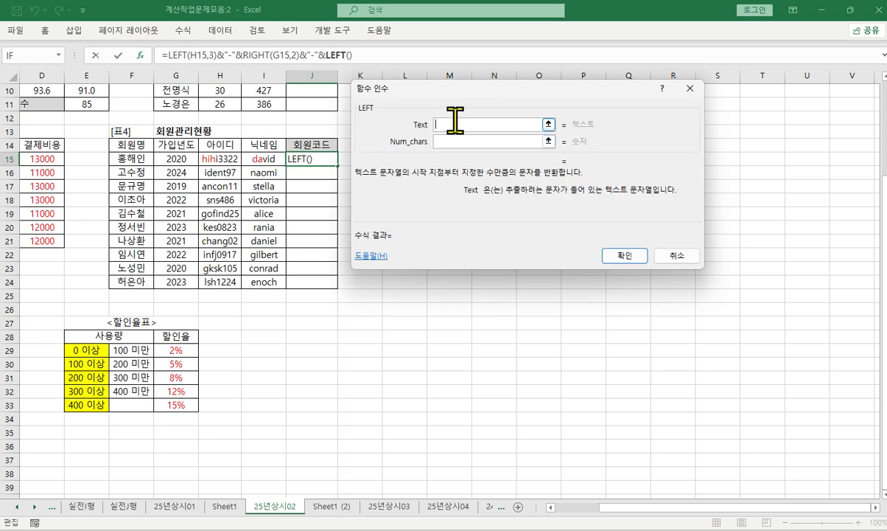
{"action": "left_click", "coordinate": [267, 159]}
{"action": "key", "text": "Tab"}
{"action": "type", "text": "2"}
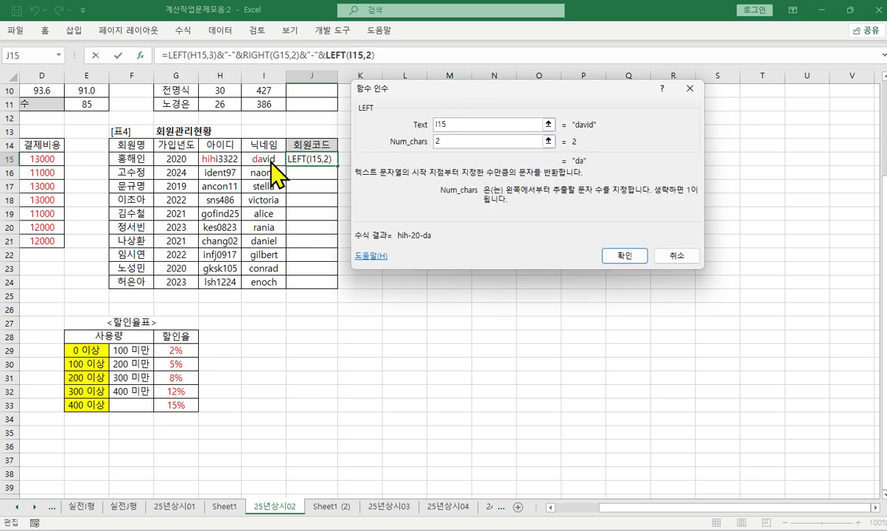
{"action": "key", "text": "Return"}
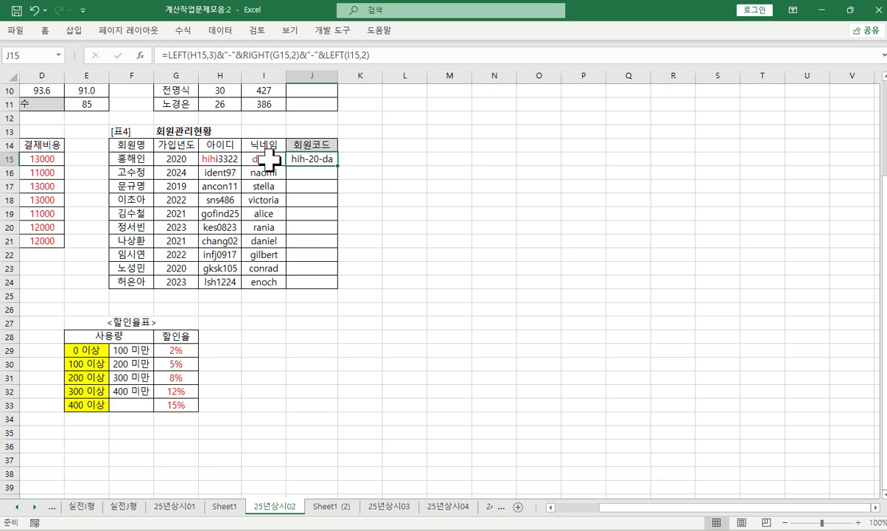
Wrap the whole J15 formula in UPPER( ) to convert the 회원코드 to capital letters.
{"action": "left_click", "coordinate": [163, 55]}
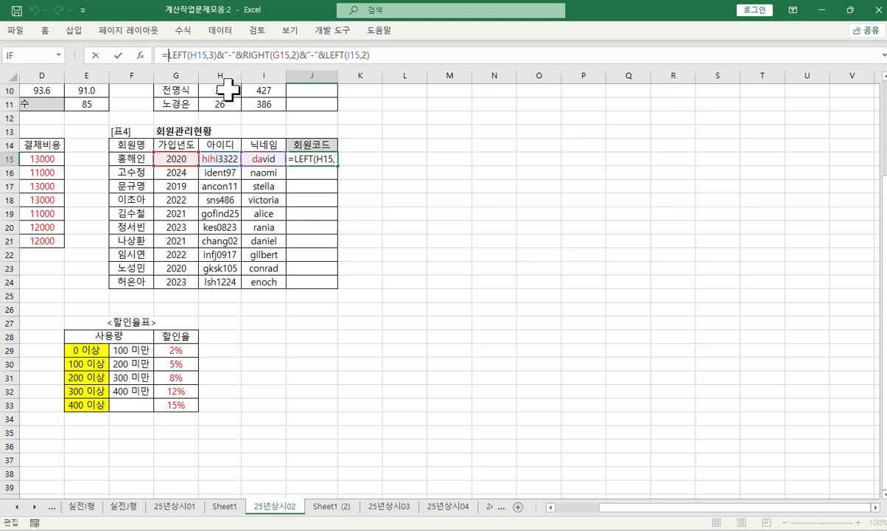
{"action": "type", "text": "UPPER("}
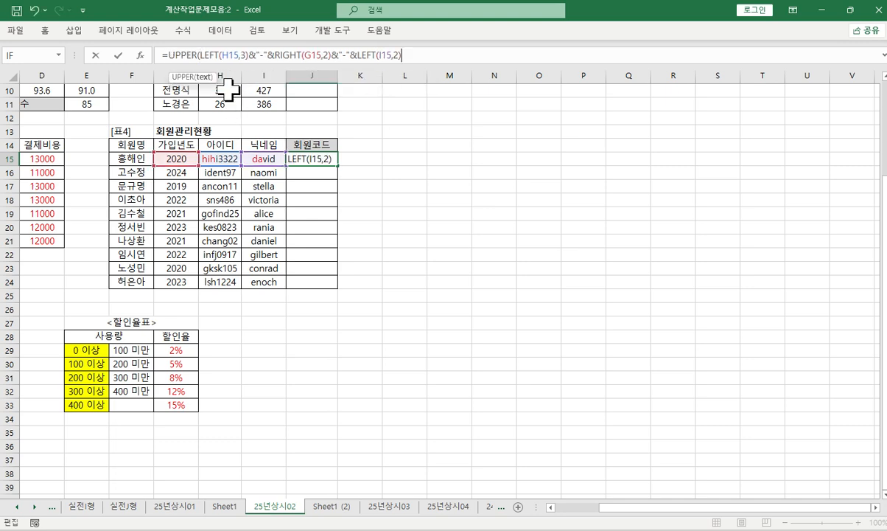
{"action": "key", "text": "End"}
{"action": "type", "text": ")"}
{"action": "key", "text": "Return"}
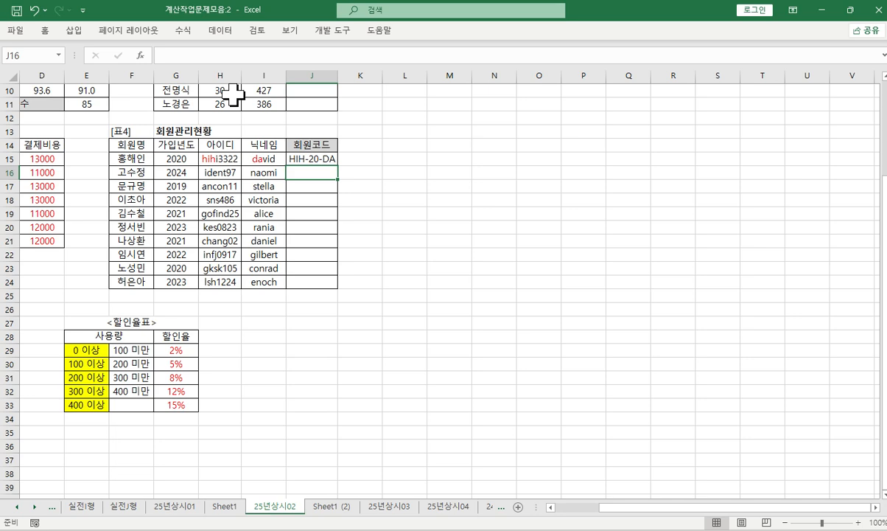
Fill the 회원코드 formula from J15 down to J24.
{"action": "left_click", "coordinate": [325, 159]}
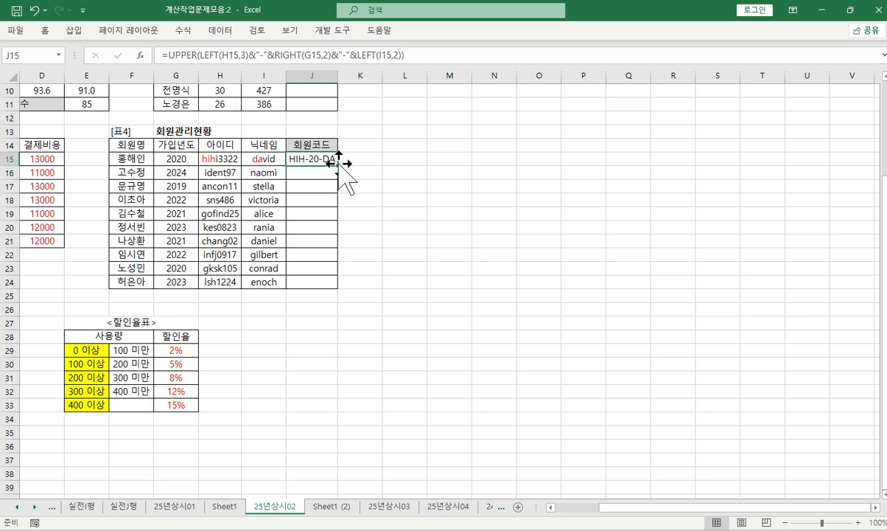
{"action": "left_click", "coordinate": [335, 169]}
{"action": "left_click", "coordinate": [329, 159]}
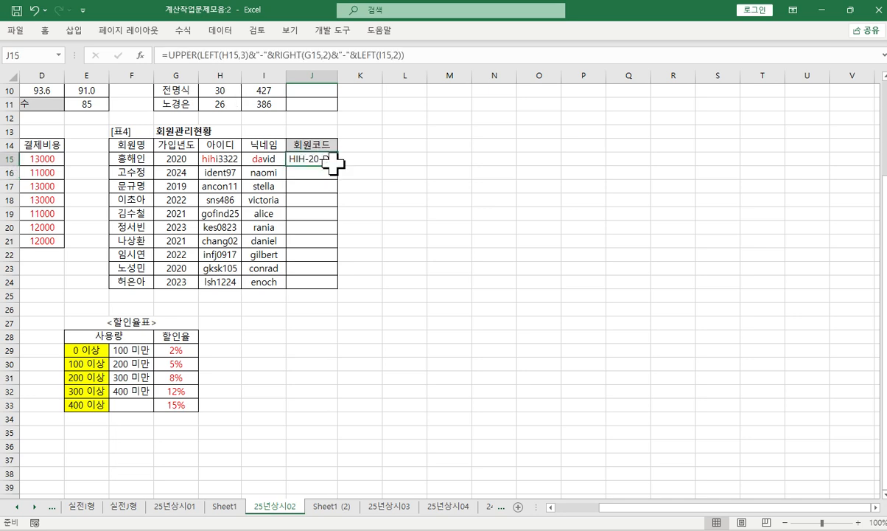
{"action": "left_click_drag", "start_coordinate": [338, 167], "coordinate": [323, 286]}
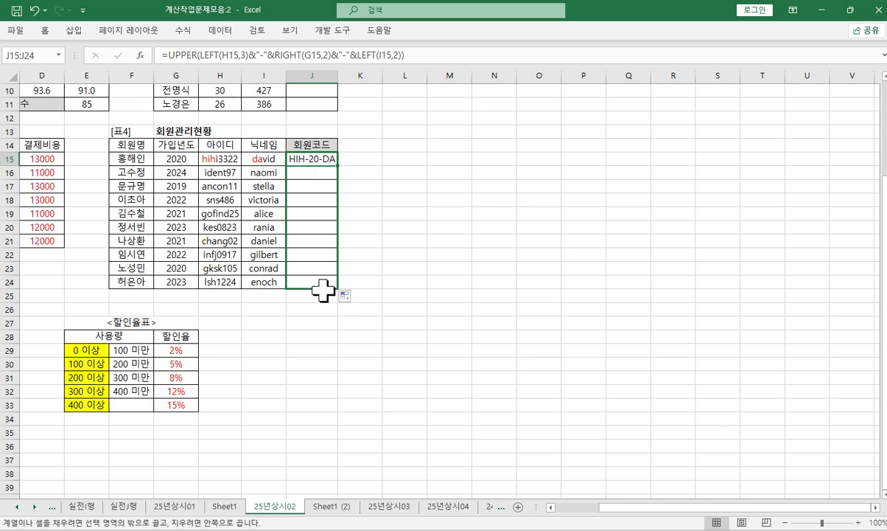
Copy the full J15 formula text into cell A44 of the notes sheet Sheet1 (2).
{"action": "left_click", "coordinate": [406, 56]}
{"action": "left_click_drag", "start_coordinate": [407, 56], "coordinate": [95, 44]}
{"action": "key", "text": "ctrl+c"}
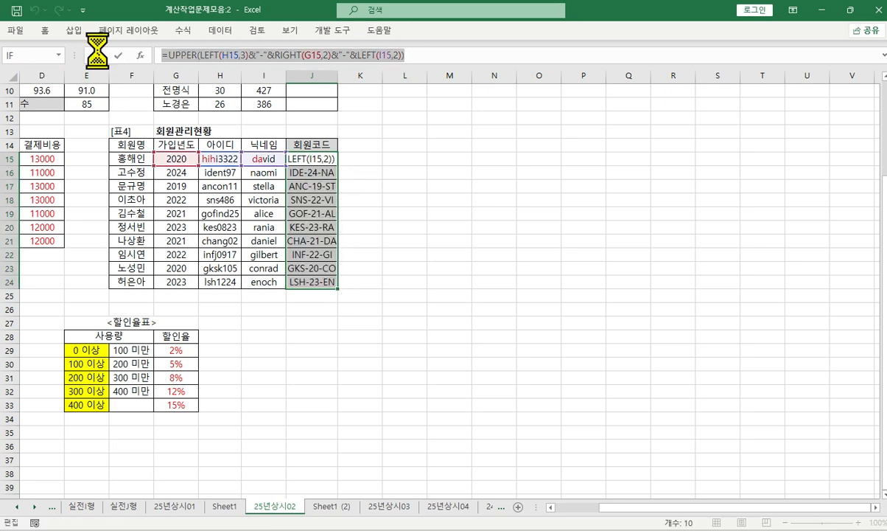
{"action": "key", "text": "Return"}
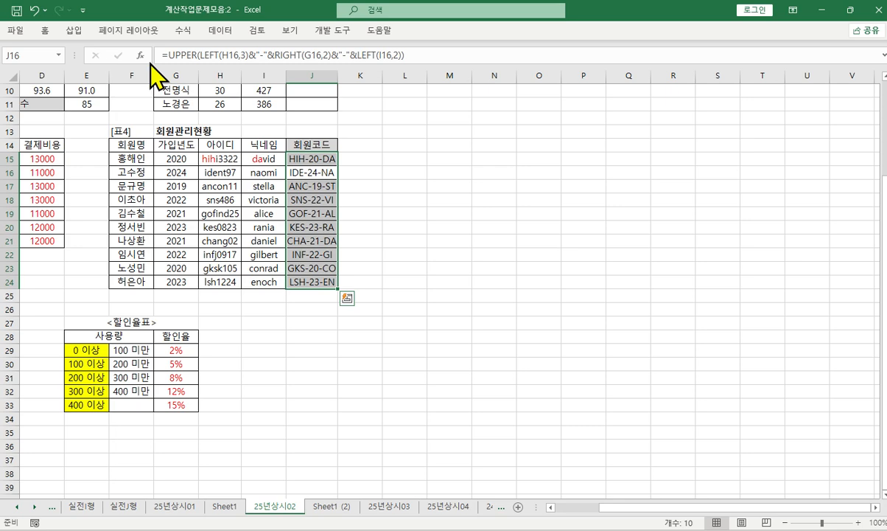
{"action": "left_click", "coordinate": [333, 507]}
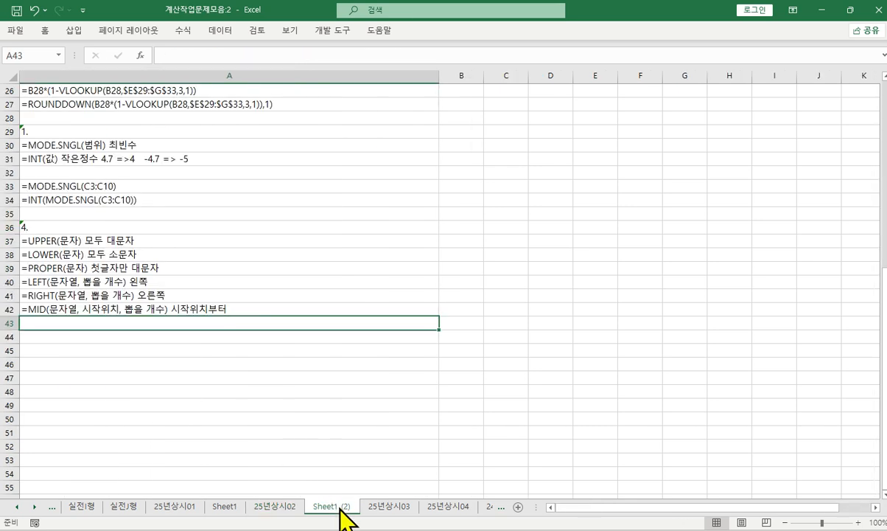
{"action": "scroll", "coordinate": [224, 188], "scroll_direction": "down", "scroll_amount": 4}
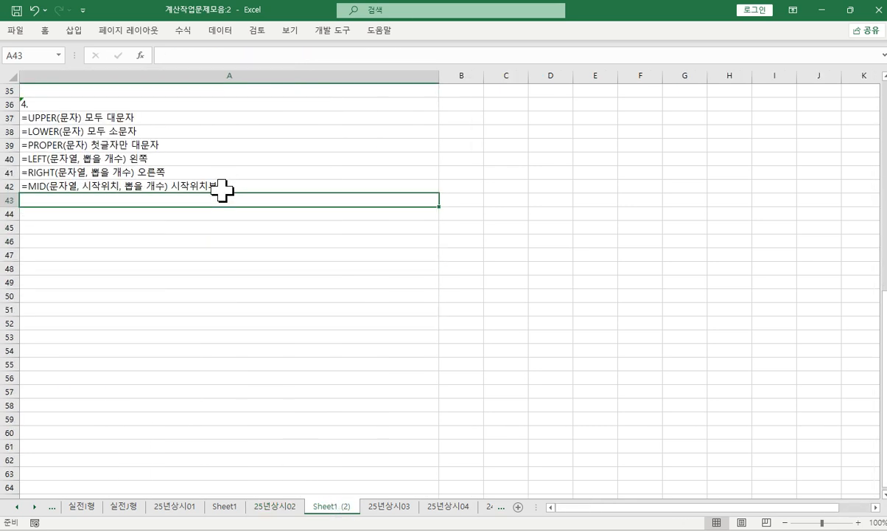
{"action": "left_click", "coordinate": [59, 173]}
{"action": "key", "text": "ctrl+v"}
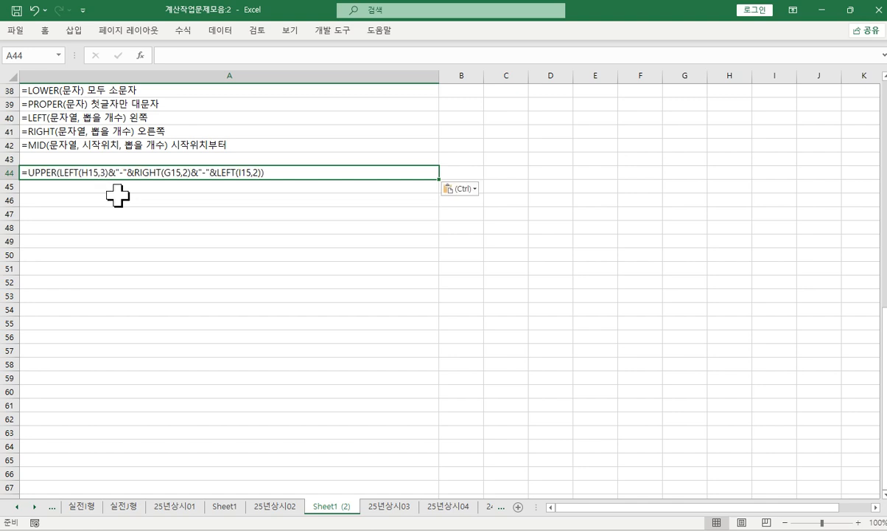
Paste the copied UPPER formula text into each of the cells A45 to A49.
{"action": "left_click", "coordinate": [113, 186]}
{"action": "key", "text": "ctrl+v"}
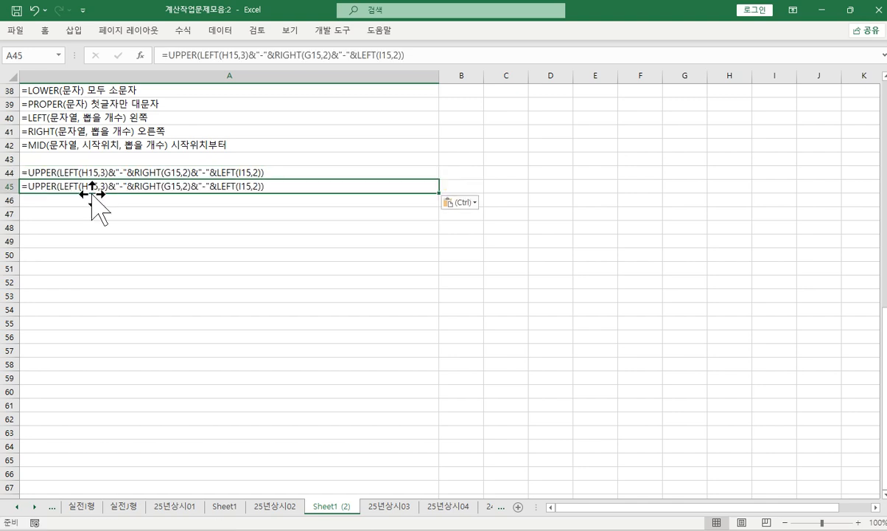
{"action": "left_click", "coordinate": [103, 205]}
{"action": "key", "text": "ctrl+v"}
{"action": "left_click", "coordinate": [95, 213]}
{"action": "key", "text": "ctrl+v"}
{"action": "left_click", "coordinate": [95, 227]}
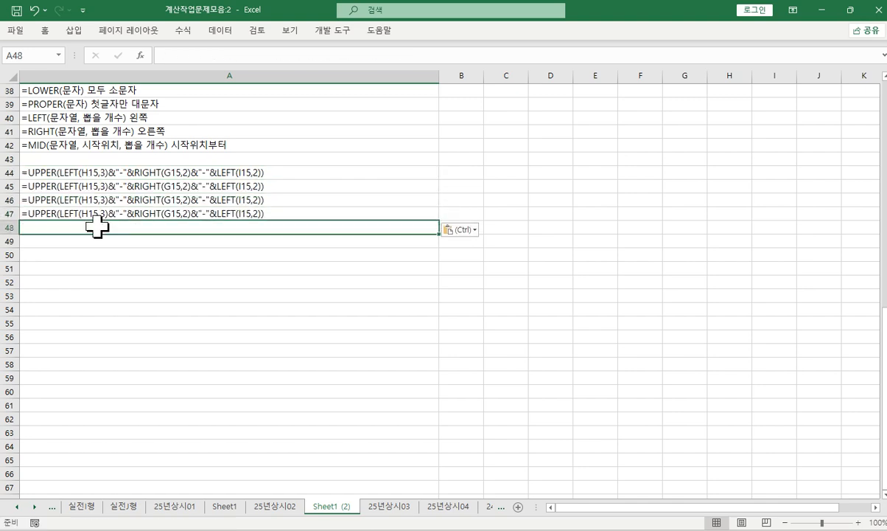
{"action": "key", "text": "ctrl+v"}
{"action": "left_click", "coordinate": [95, 248]}
{"action": "key", "text": "ctrl+v"}
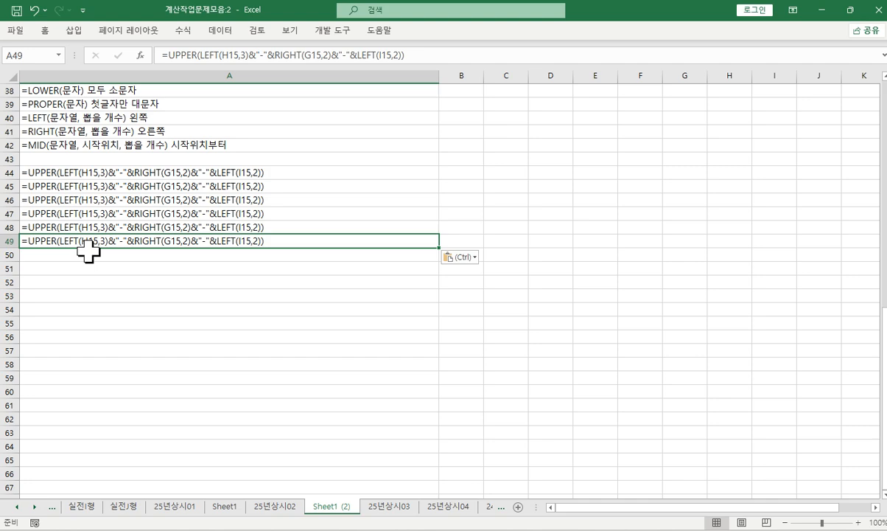
Remove UPPER( from the start of the formula text in A44.
{"action": "double_click", "coordinate": [37, 169]}
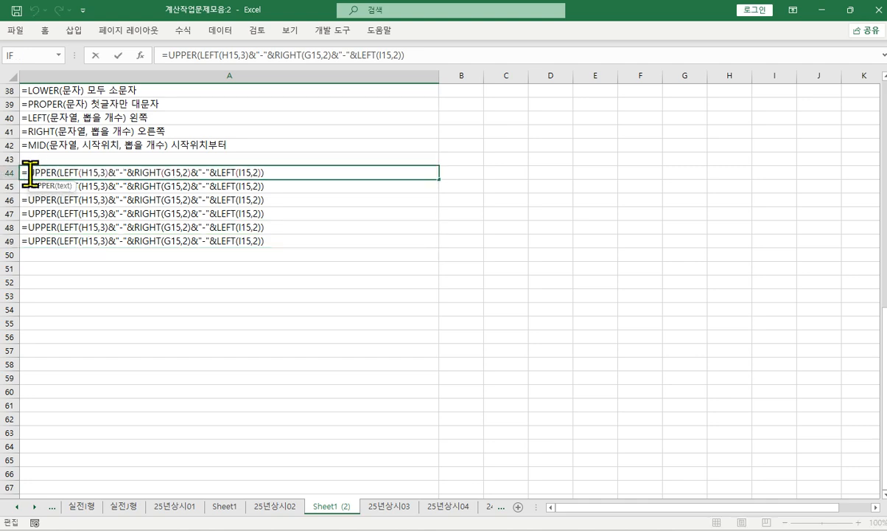
{"action": "left_click_drag", "start_coordinate": [26, 174], "coordinate": [57, 175]}
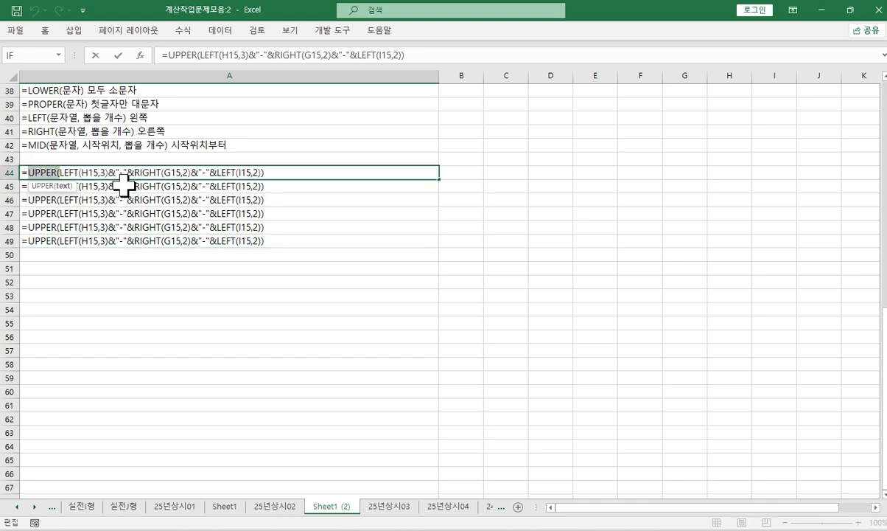
{"action": "key", "text": "Delete"}
{"action": "key", "text": "ctrl+Return"}
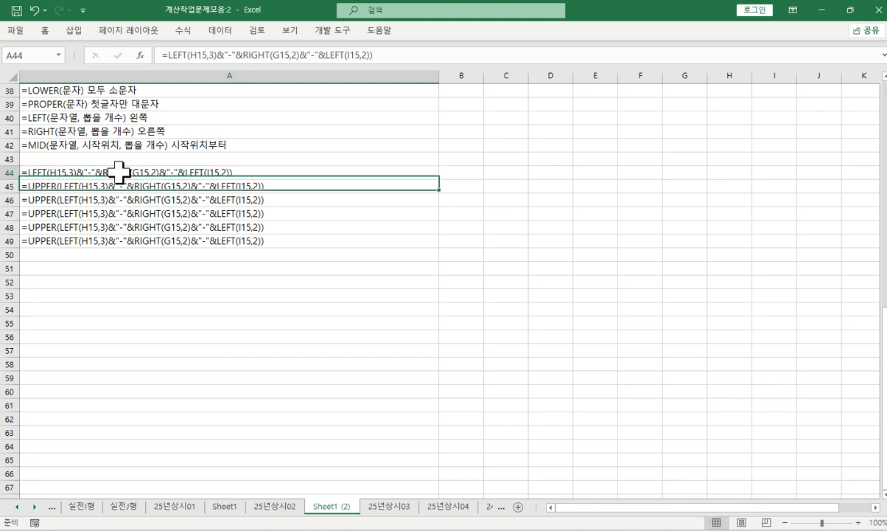
Copy A44 over the cells A45 to A48, one by one.
{"action": "key", "text": "ctrl+c"}
{"action": "left_click", "coordinate": [114, 188]}
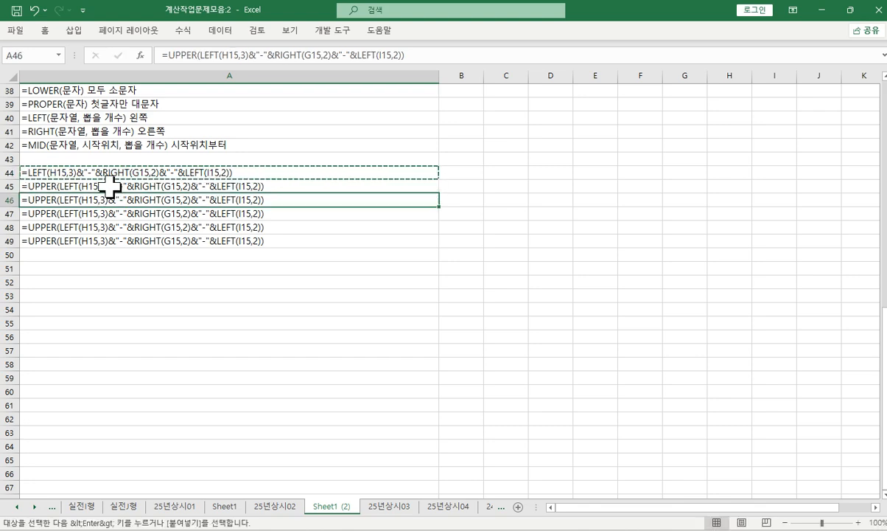
{"action": "key", "text": "ctrl+v"}
{"action": "left_click", "coordinate": [118, 202]}
{"action": "key", "text": "ctrl+v"}
{"action": "left_click", "coordinate": [104, 213]}
{"action": "key", "text": "ctrl+v"}
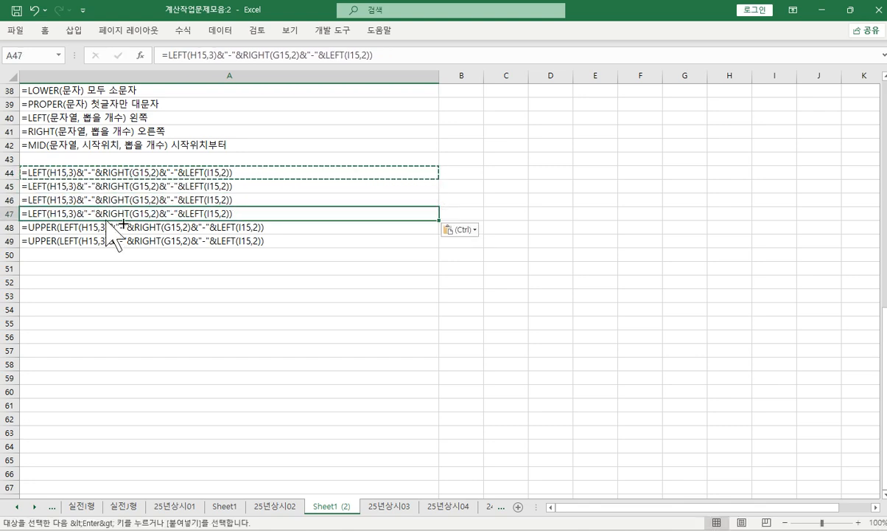
{"action": "left_click", "coordinate": [101, 226]}
{"action": "key", "text": "ctrl+v"}
Shorten the formula text in A44 to =LEFT(H15,3).
{"action": "left_click", "coordinate": [76, 171]}
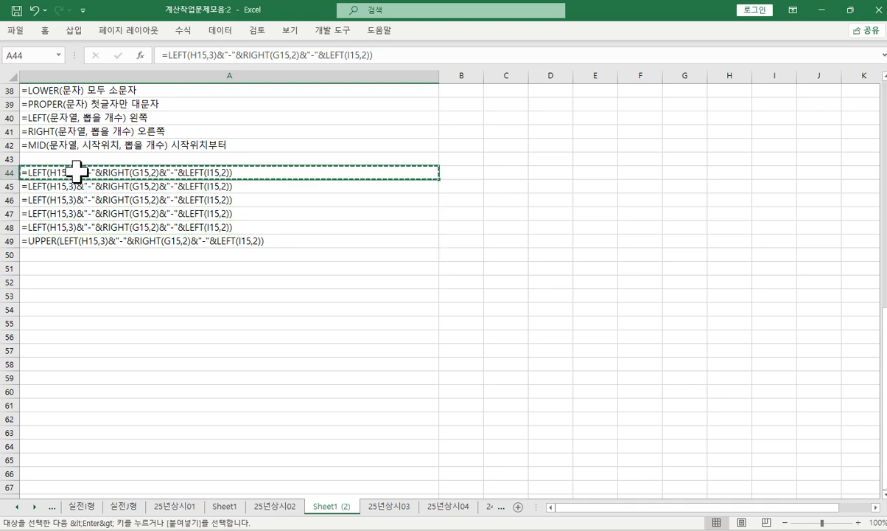
{"action": "double_click", "coordinate": [75, 171]}
{"action": "left_click_drag", "start_coordinate": [76, 172], "coordinate": [397, 141]}
{"action": "key", "text": "BackSpace"}
{"action": "left_click", "coordinate": [83, 187]}
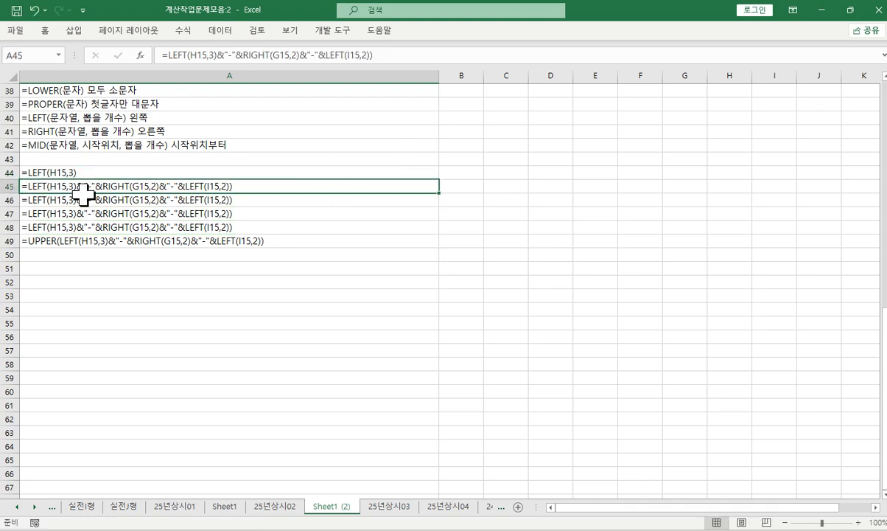
Shorten the formula text in A45 to =LEFT(H15,3)&"-" and in A46 to =LEFT(H15,3)&"-"&RIGHT(G15,2).
{"action": "double_click", "coordinate": [96, 186]}
{"action": "left_click_drag", "start_coordinate": [95, 187], "coordinate": [293, 188]}
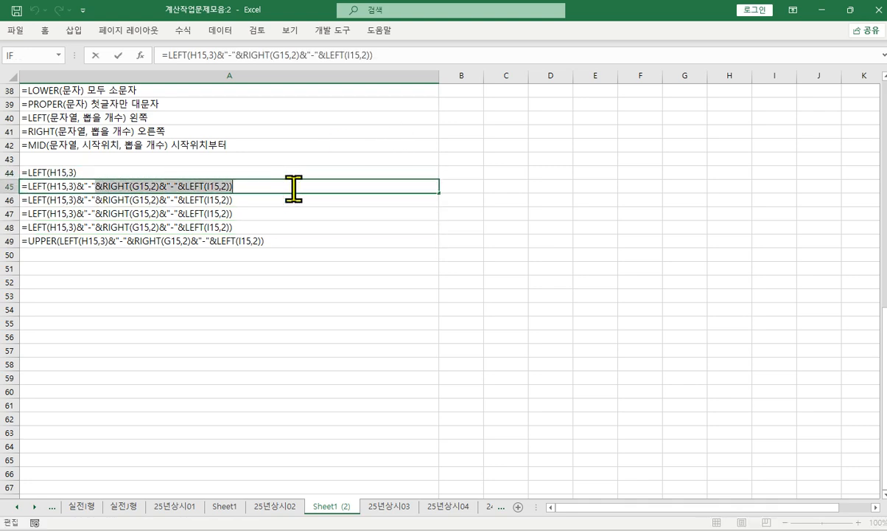
{"action": "key", "text": "BackSpace"}
{"action": "left_click", "coordinate": [187, 199]}
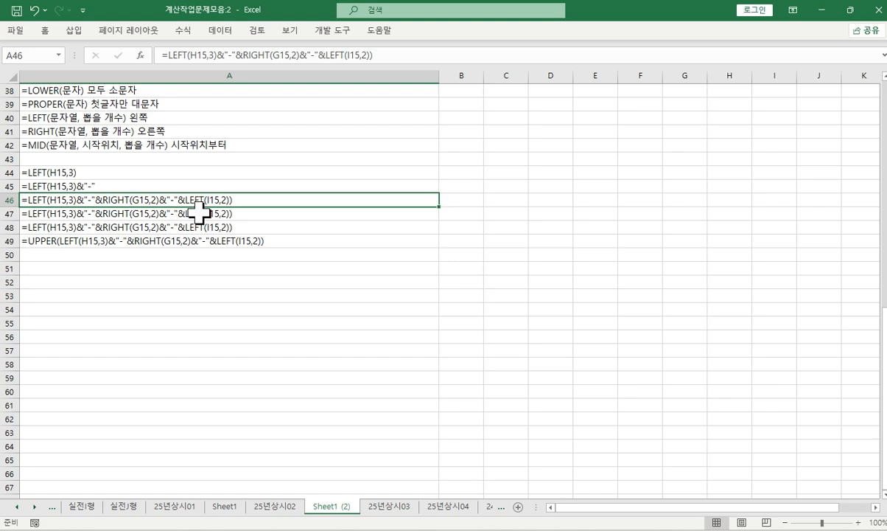
{"action": "double_click", "coordinate": [157, 199]}
{"action": "left_click_drag", "start_coordinate": [159, 200], "coordinate": [317, 193]}
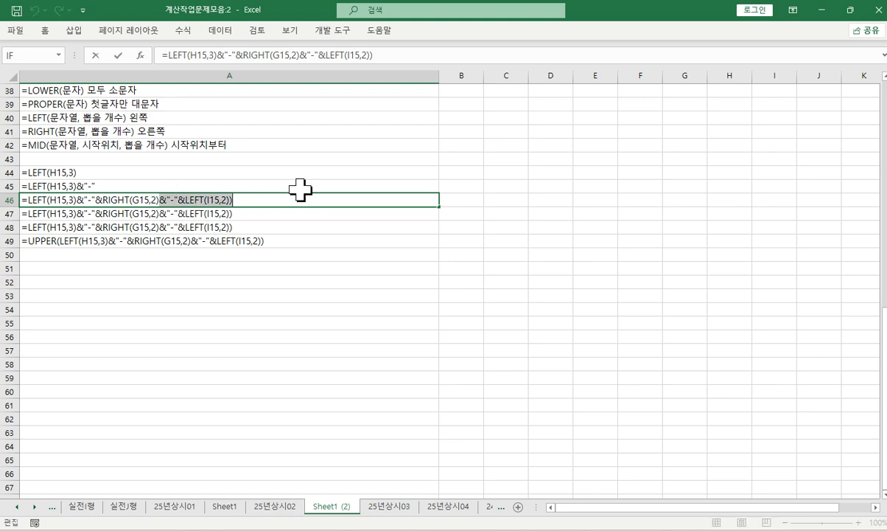
{"action": "key", "text": "BackSpace"}
{"action": "key", "text": "Return"}
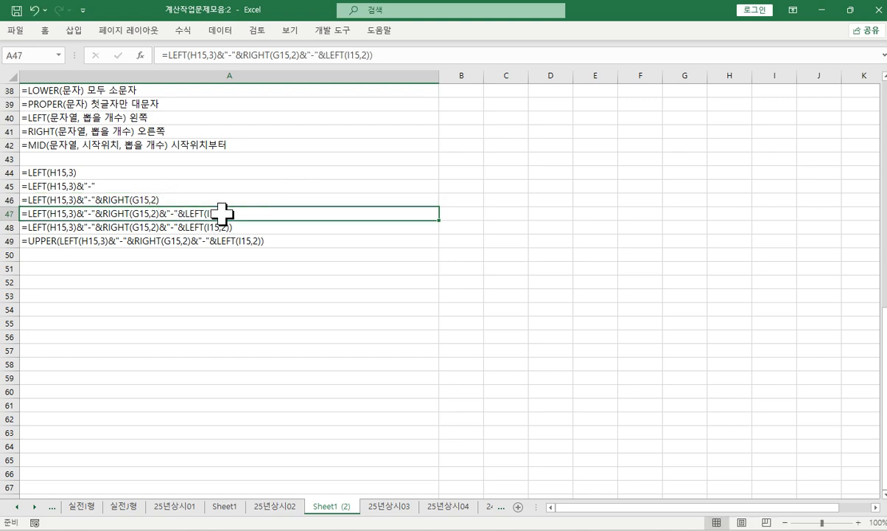
Shorten the formula text in A47 to =LEFT(H15,3)&"-"&RIGHT(G15,2)&"-" and remove the extra closing parenthesis from the end of A48.
{"action": "double_click", "coordinate": [176, 213]}
{"action": "left_click_drag", "start_coordinate": [179, 212], "coordinate": [376, 212]}
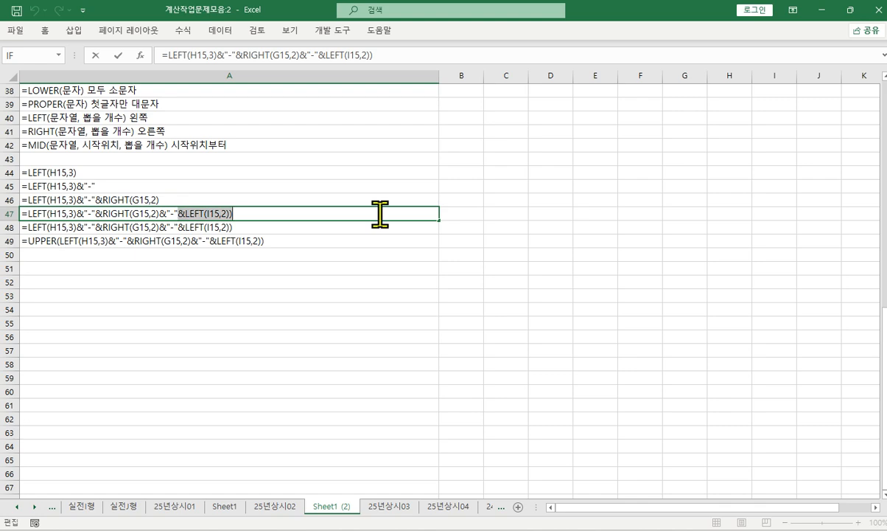
{"action": "key", "text": "BackSpace"}
{"action": "key", "text": "Return"}
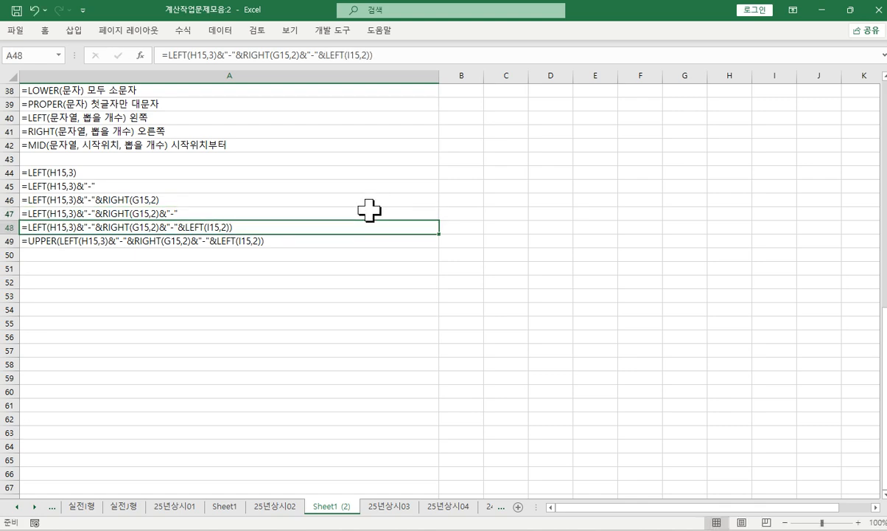
{"action": "double_click", "coordinate": [308, 229]}
{"action": "key", "text": "BackSpace"}
{"action": "key", "text": "Return"}
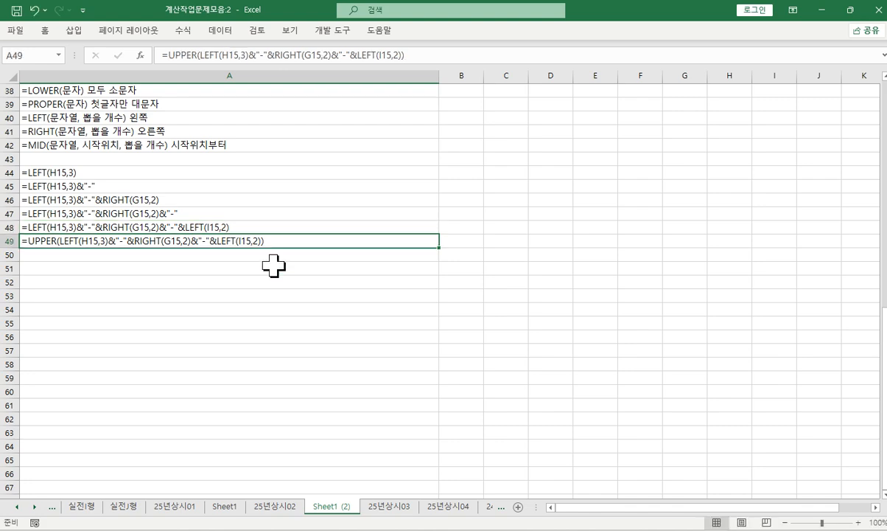